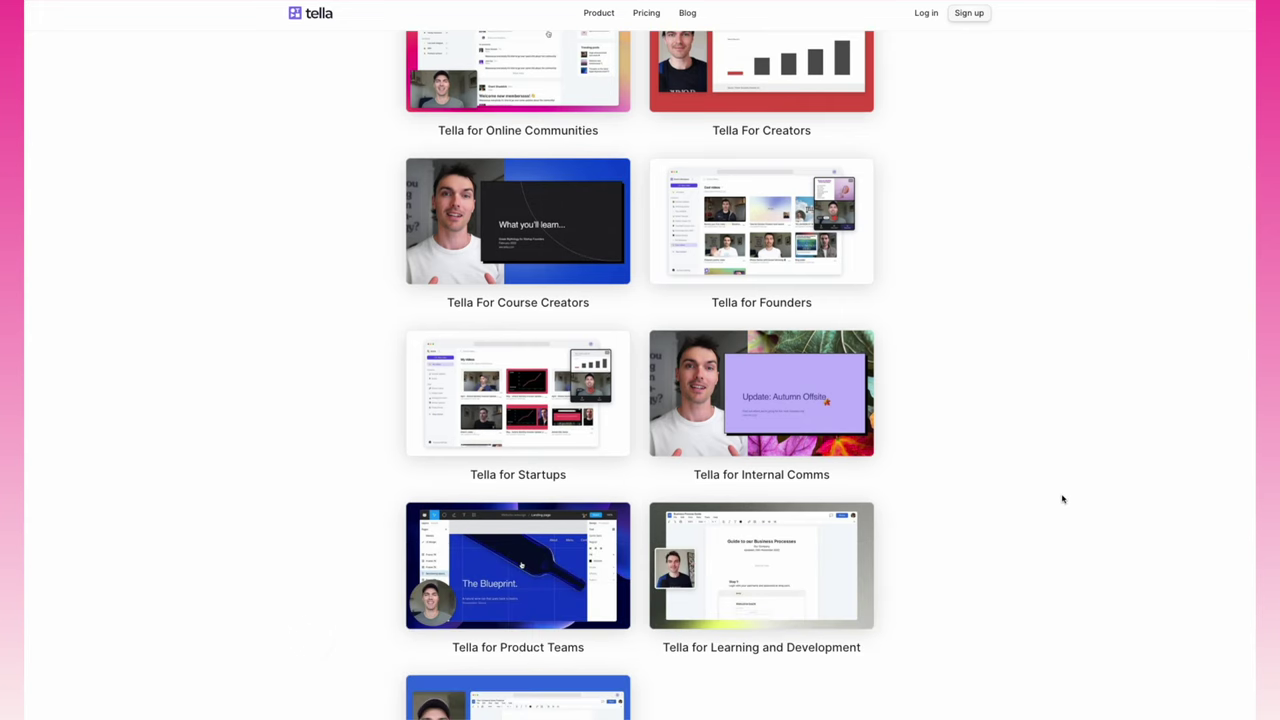
Scroll through the use-case, Tella vs Loom and Features pages to the Screen Recorder's 'What is a screen recorder?' section
{"action": "scroll", "coordinate": [1062, 498], "scroll_direction": "down", "scroll_amount": 3}
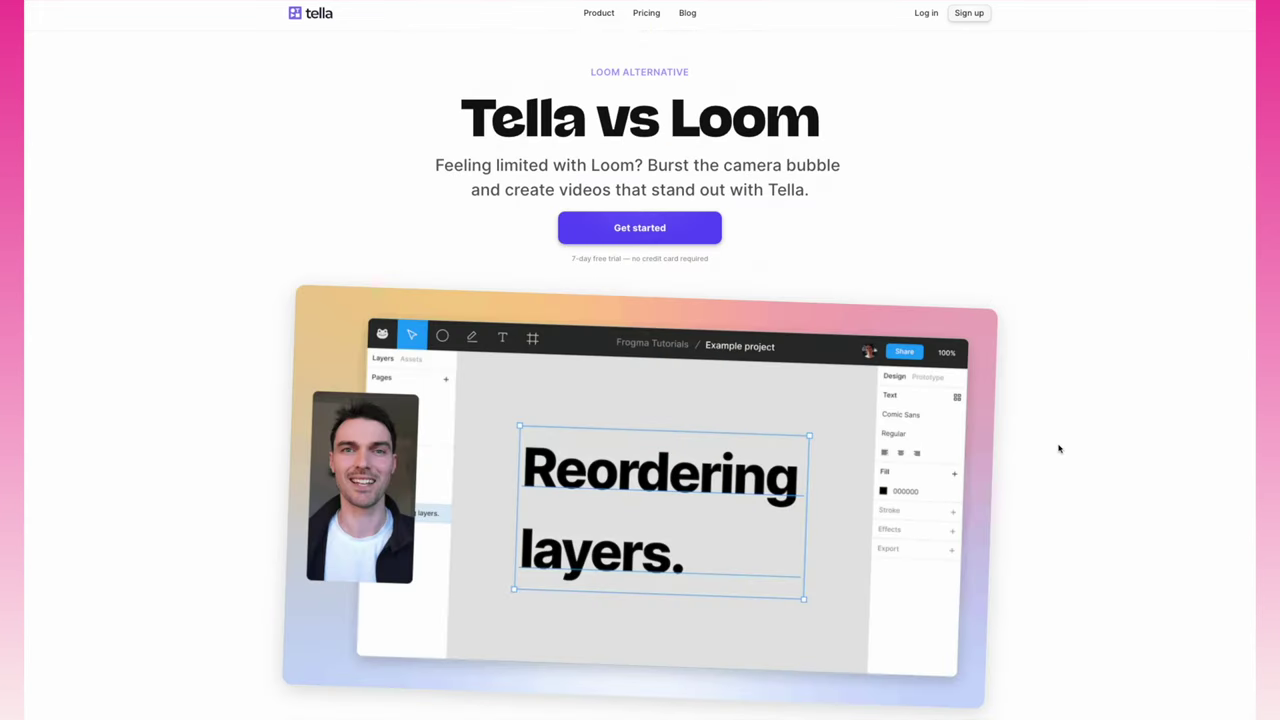
{"action": "scroll", "coordinate": [1059, 448], "scroll_direction": "down", "scroll_amount": 1}
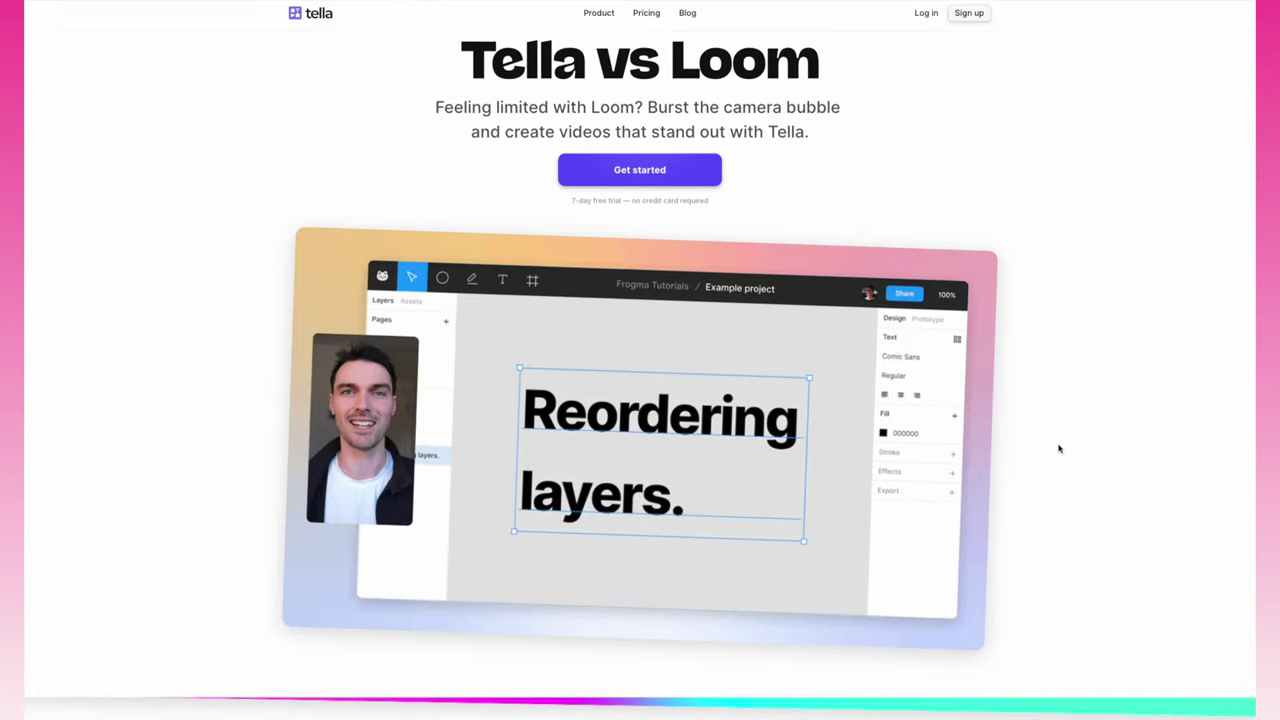
{"action": "scroll", "coordinate": [1059, 448], "scroll_direction": "down", "scroll_amount": 7}
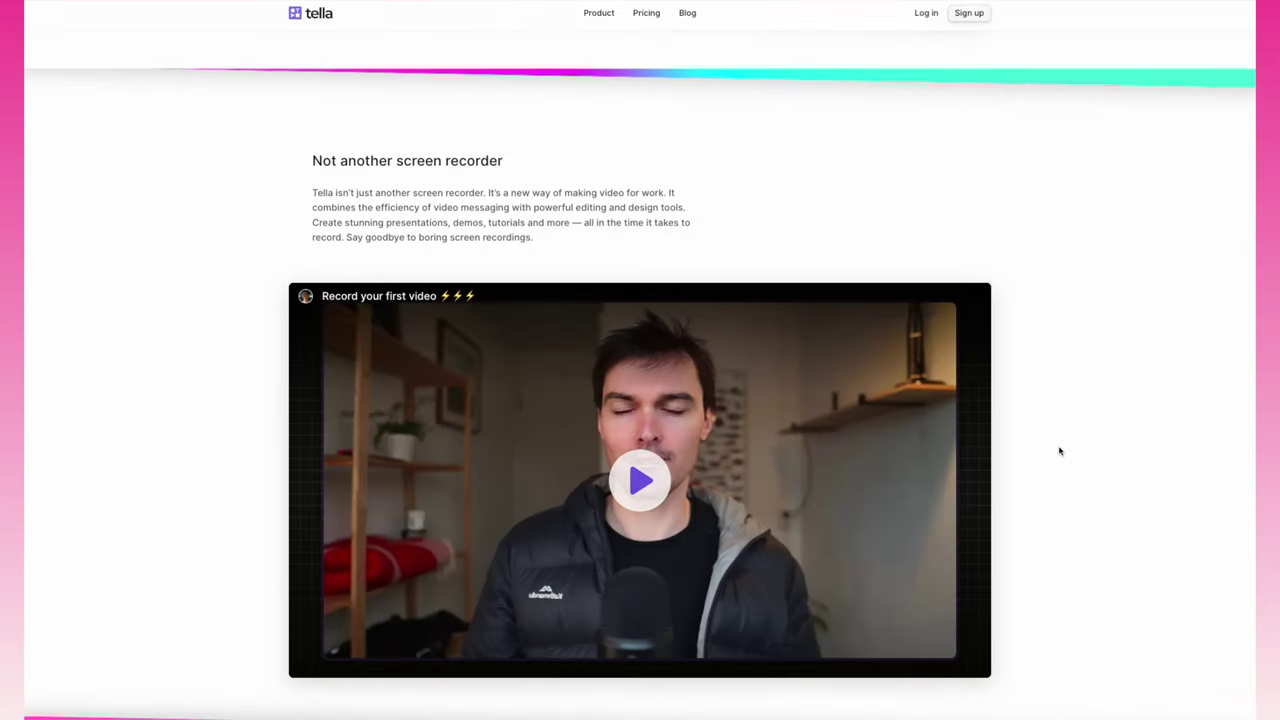
{"action": "scroll", "coordinate": [1060, 451], "scroll_direction": "down", "scroll_amount": 3}
{"action": "scroll", "coordinate": [1060, 451], "scroll_direction": "down", "scroll_amount": 4}
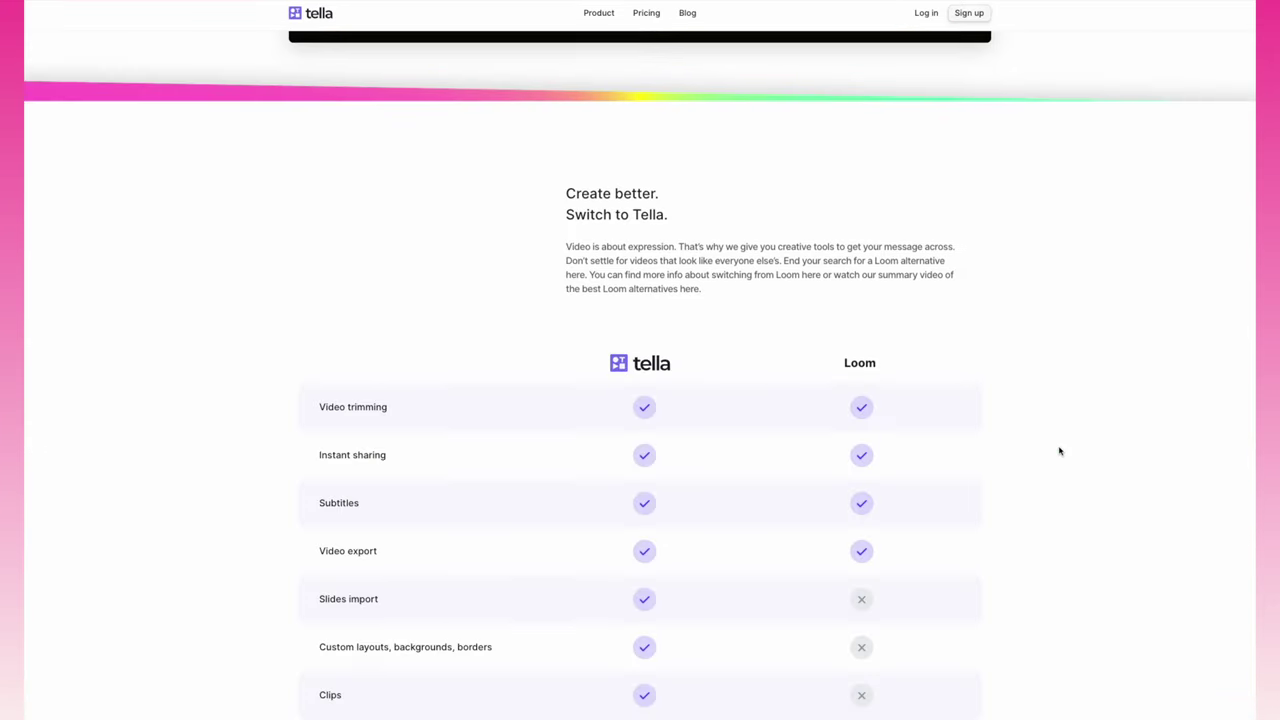
{"action": "scroll", "coordinate": [1060, 451], "scroll_direction": "down", "scroll_amount": 2}
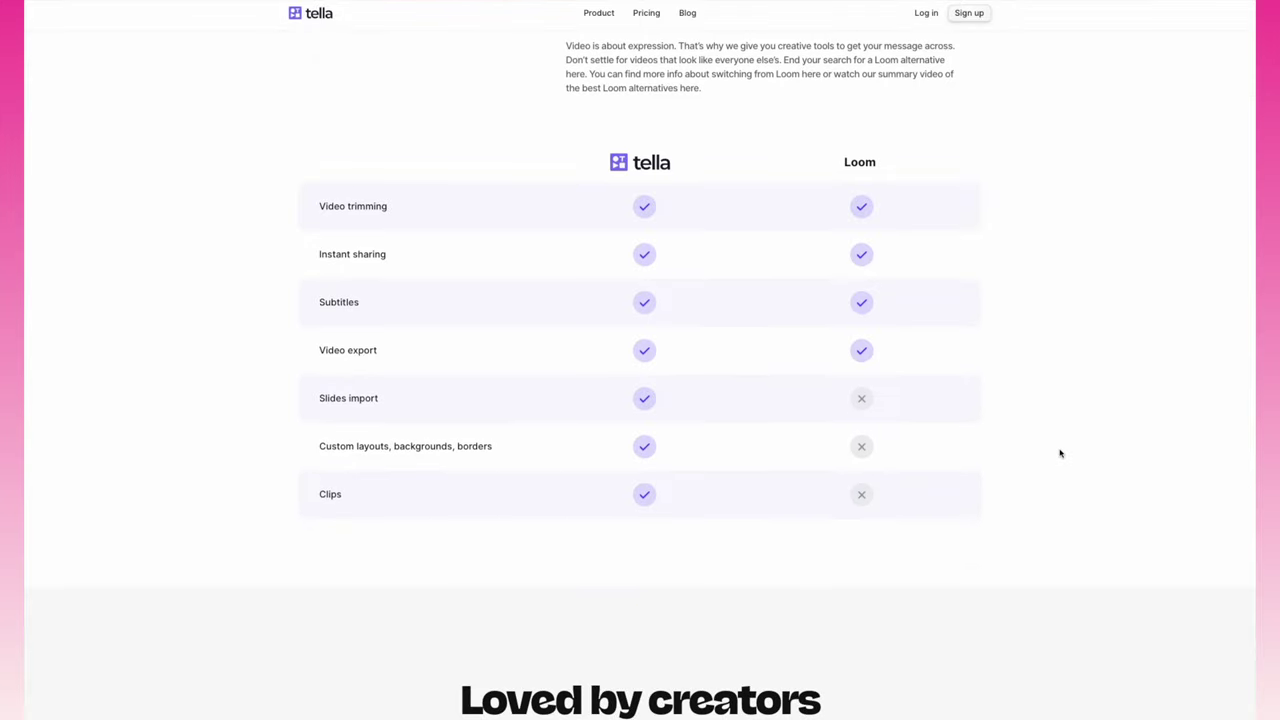
{"action": "scroll", "coordinate": [1060, 453], "scroll_direction": "down", "scroll_amount": 2}
{"action": "scroll", "coordinate": [1060, 453], "scroll_direction": "down", "scroll_amount": 2}
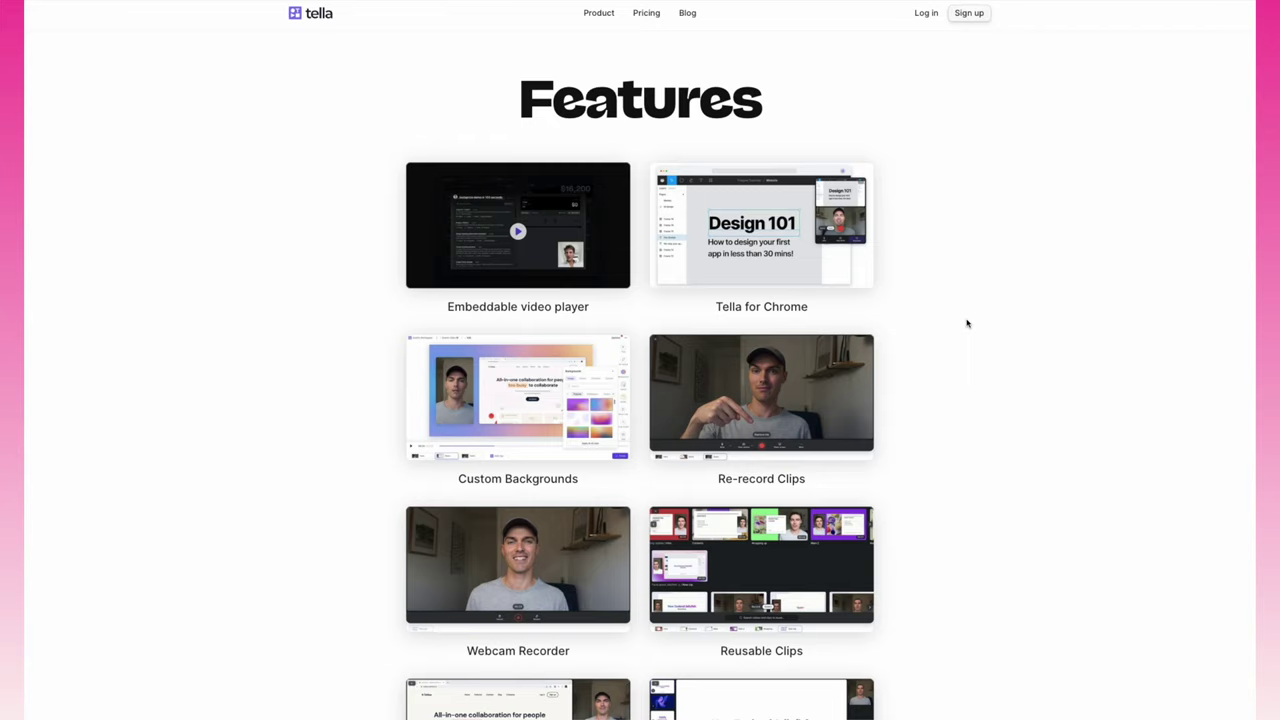
{"action": "scroll", "coordinate": [967, 323], "scroll_direction": "down", "scroll_amount": 2}
{"action": "scroll", "coordinate": [976, 345], "scroll_direction": "down", "scroll_amount": 2}
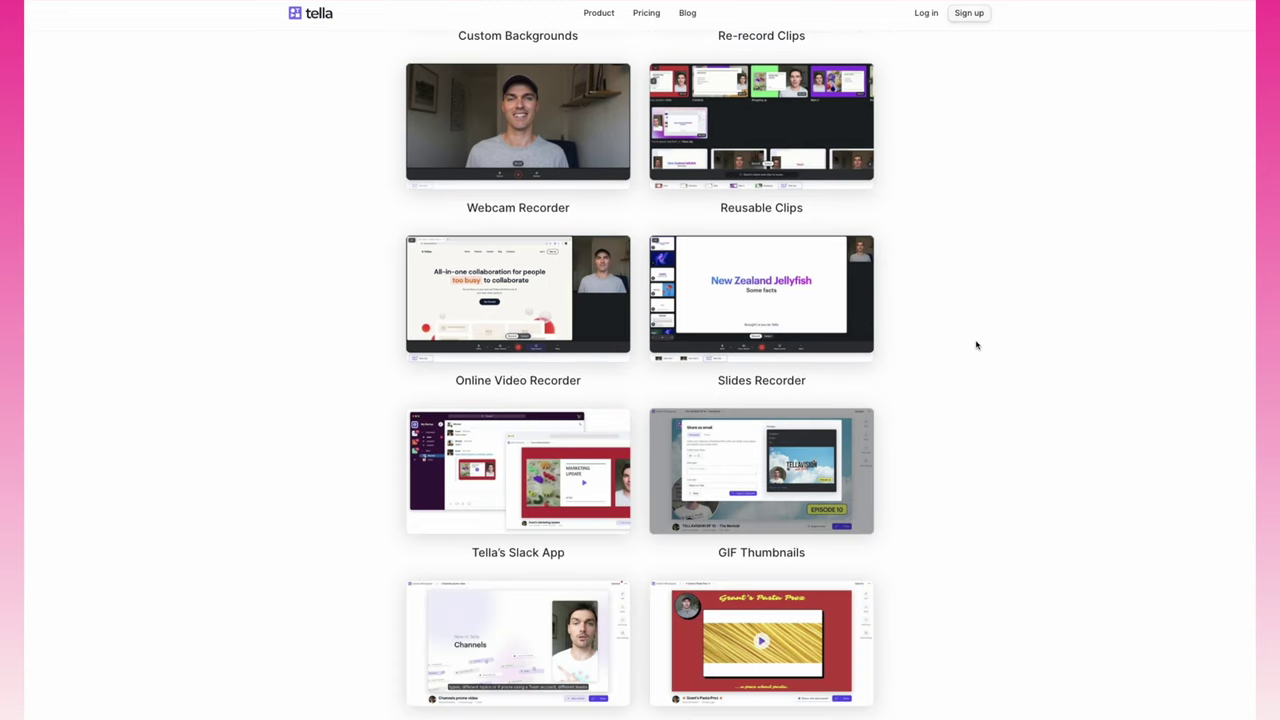
{"action": "scroll", "coordinate": [976, 345], "scroll_direction": "down", "scroll_amount": 2}
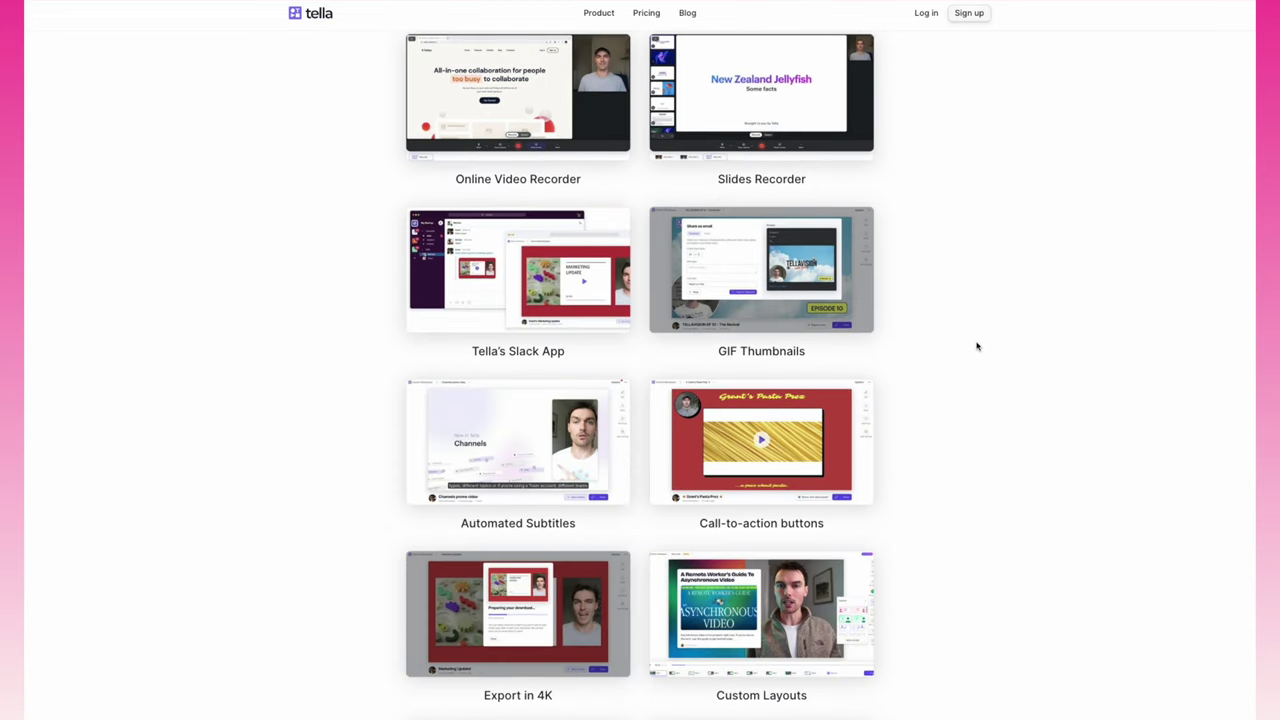
{"action": "scroll", "coordinate": [977, 346], "scroll_direction": "down", "scroll_amount": 2}
{"action": "scroll", "coordinate": [977, 347], "scroll_direction": "down", "scroll_amount": 3}
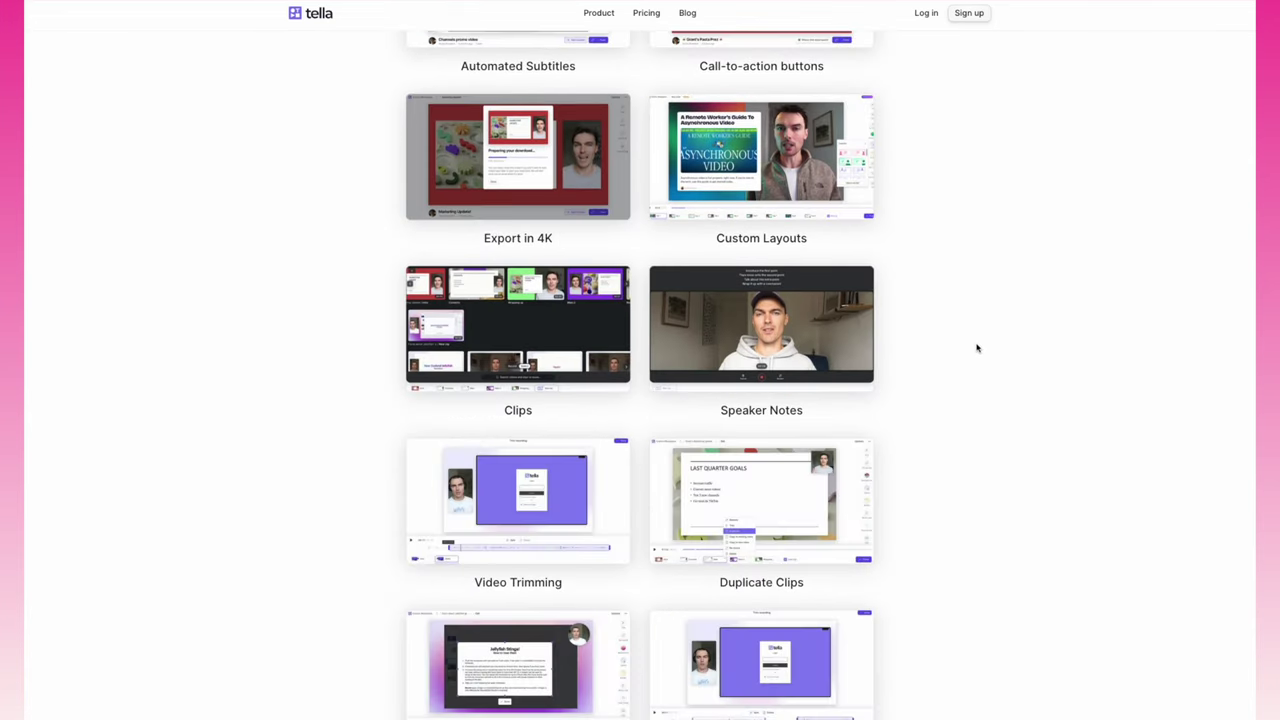
{"action": "scroll", "coordinate": [977, 349], "scroll_direction": "down", "scroll_amount": 1}
{"action": "scroll", "coordinate": [978, 351], "scroll_direction": "down", "scroll_amount": 2}
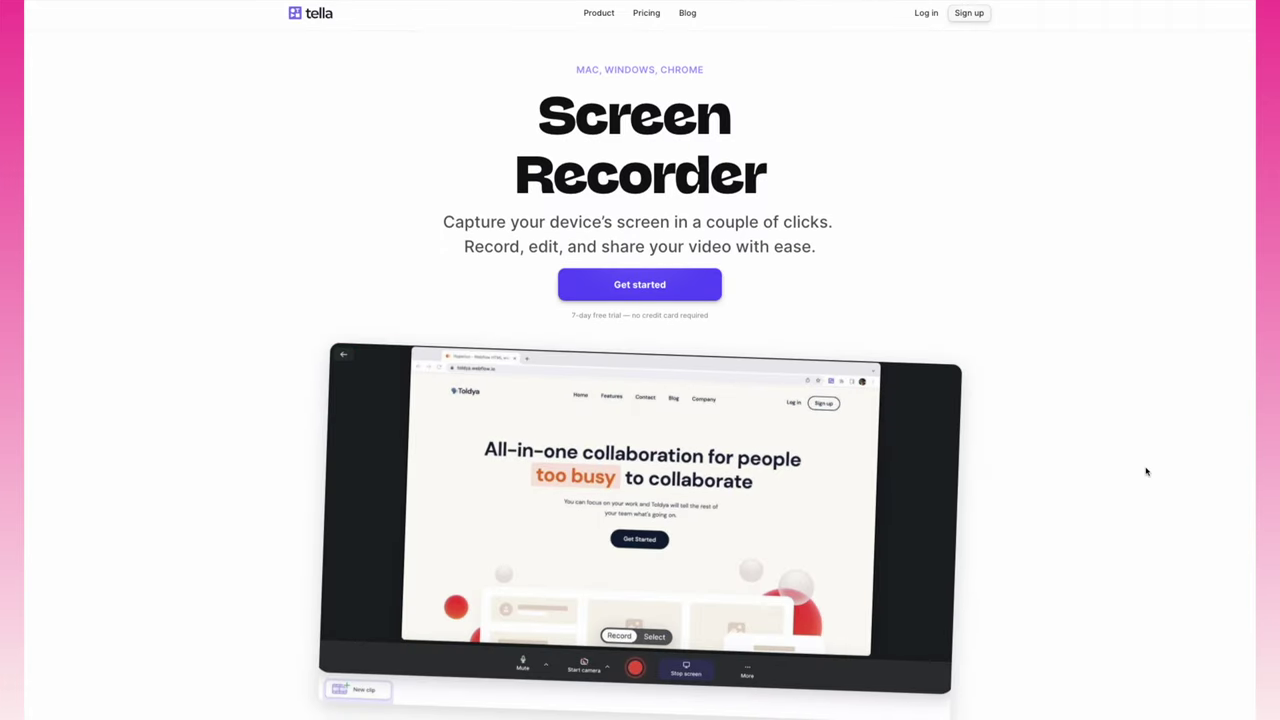
{"action": "scroll", "coordinate": [1147, 471], "scroll_direction": "down", "scroll_amount": 5}
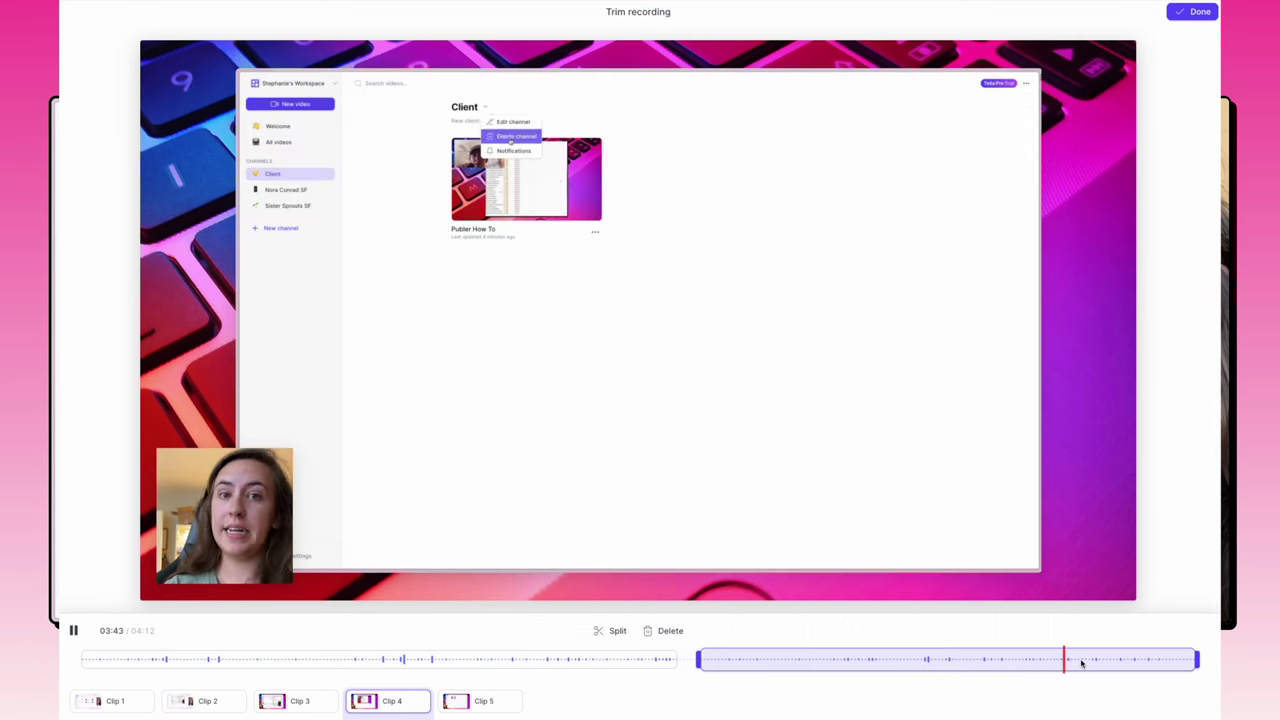
Split Clip 4 in the trim view, undo the split, and finish trimming
{"action": "left_click", "coordinate": [1000, 660]}
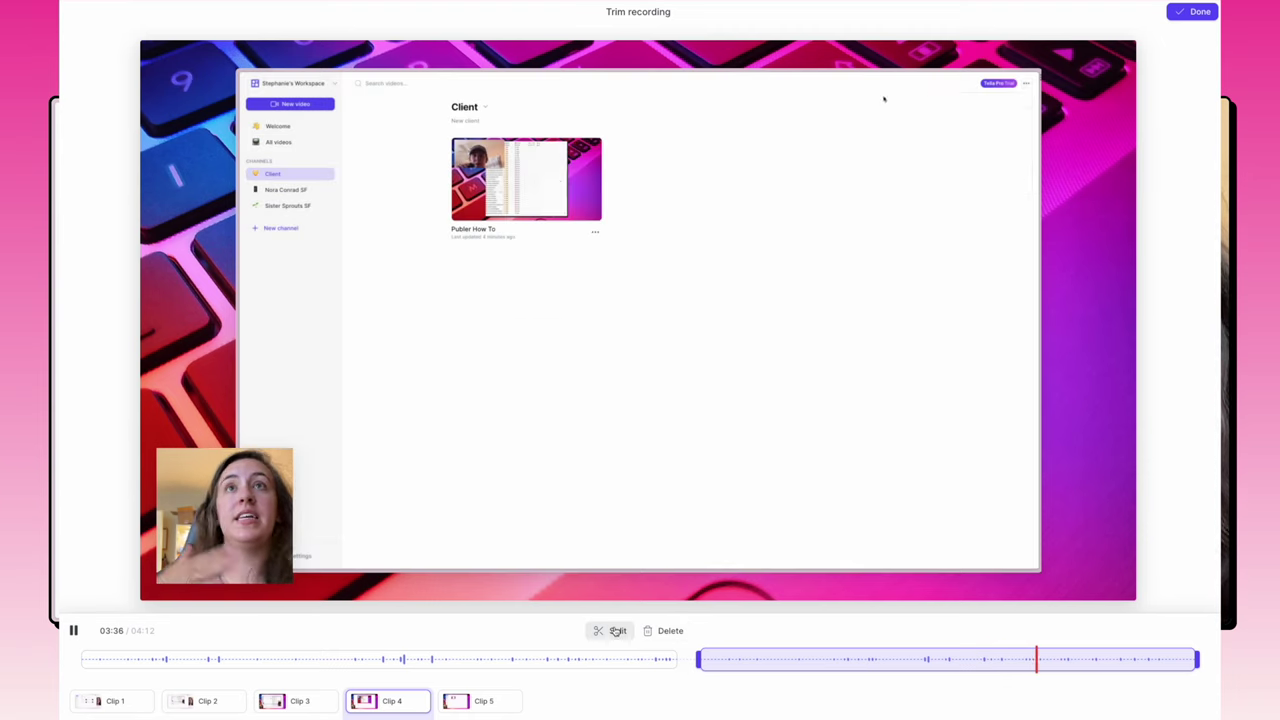
{"action": "left_click", "coordinate": [618, 630]}
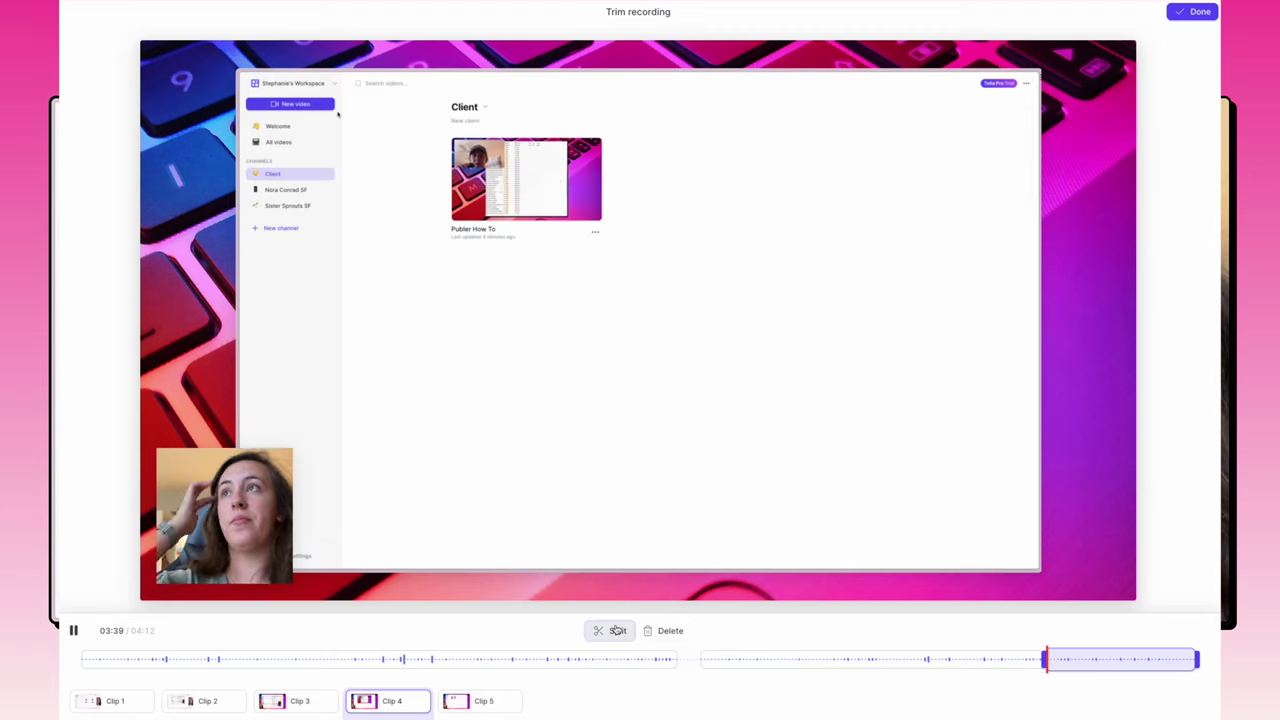
{"action": "left_click", "coordinate": [1100, 660]}
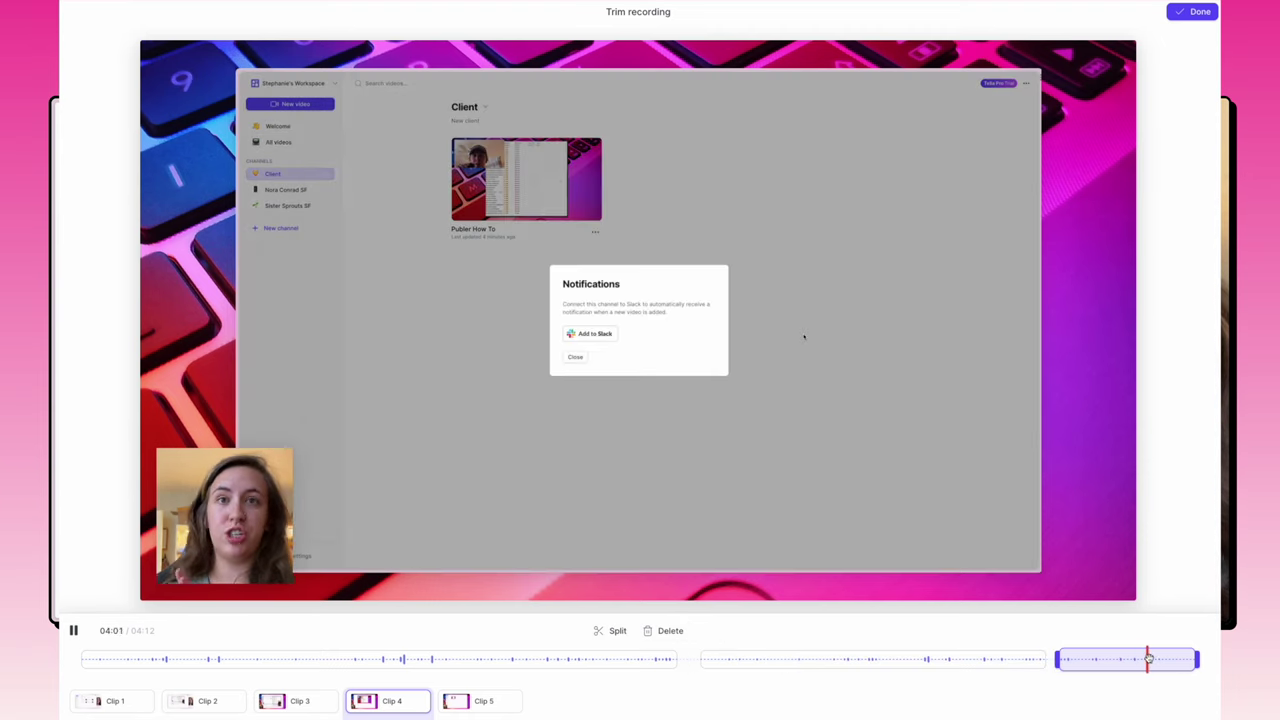
{"action": "key", "text": "super+z"}
{"action": "left_click", "coordinate": [483, 700]}
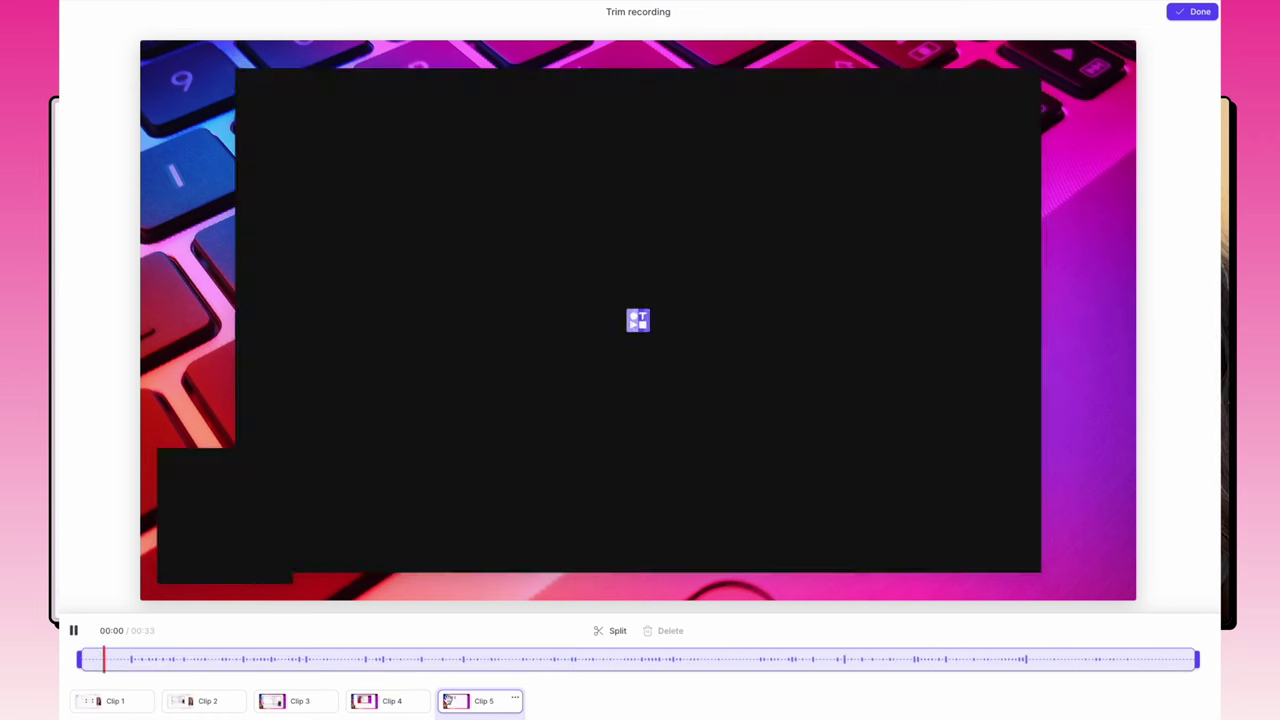
{"action": "left_click", "coordinate": [1192, 11]}
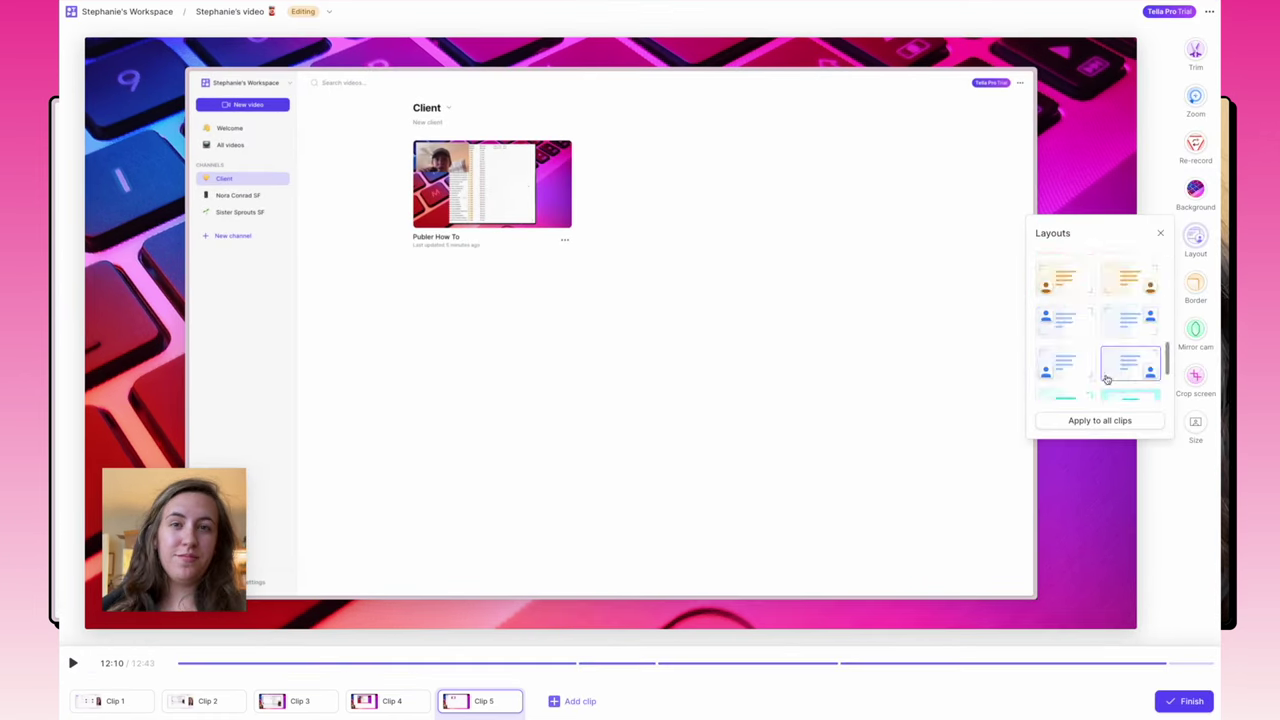
Give the clips a full-frame webcam layout and look at the border styles
{"action": "left_click", "coordinate": [1195, 190]}
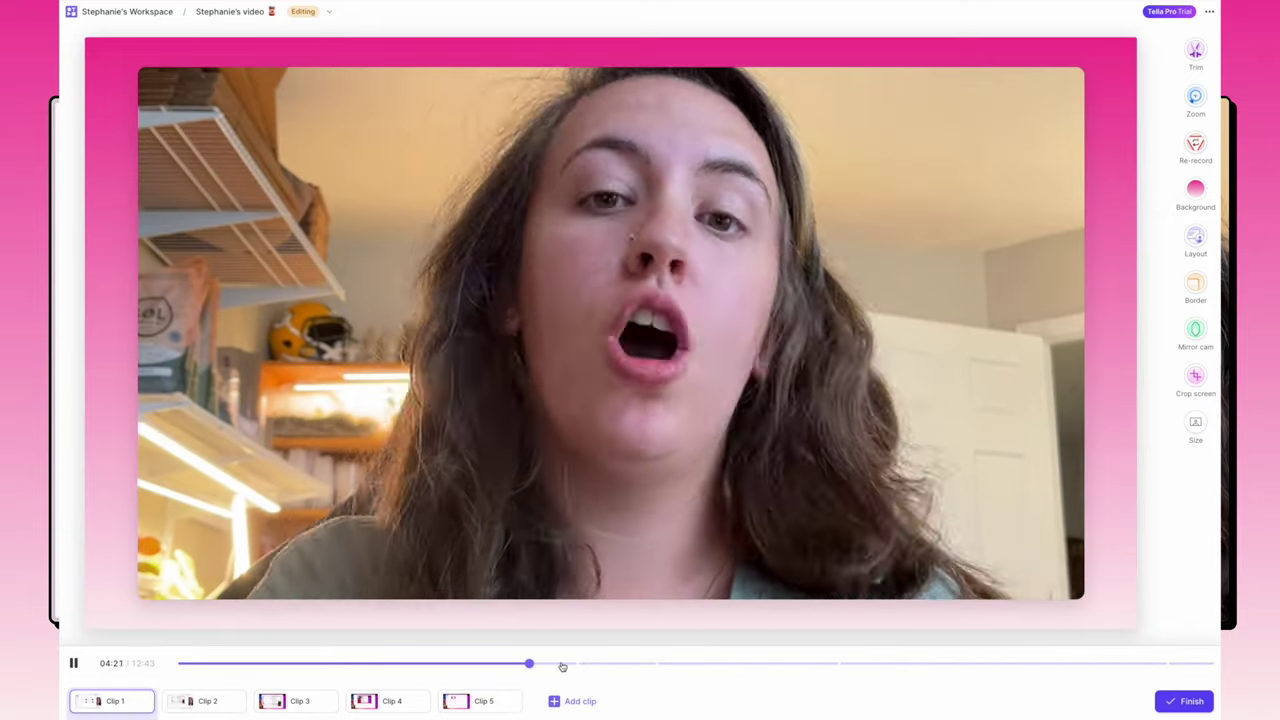
{"action": "left_click", "coordinate": [570, 664]}
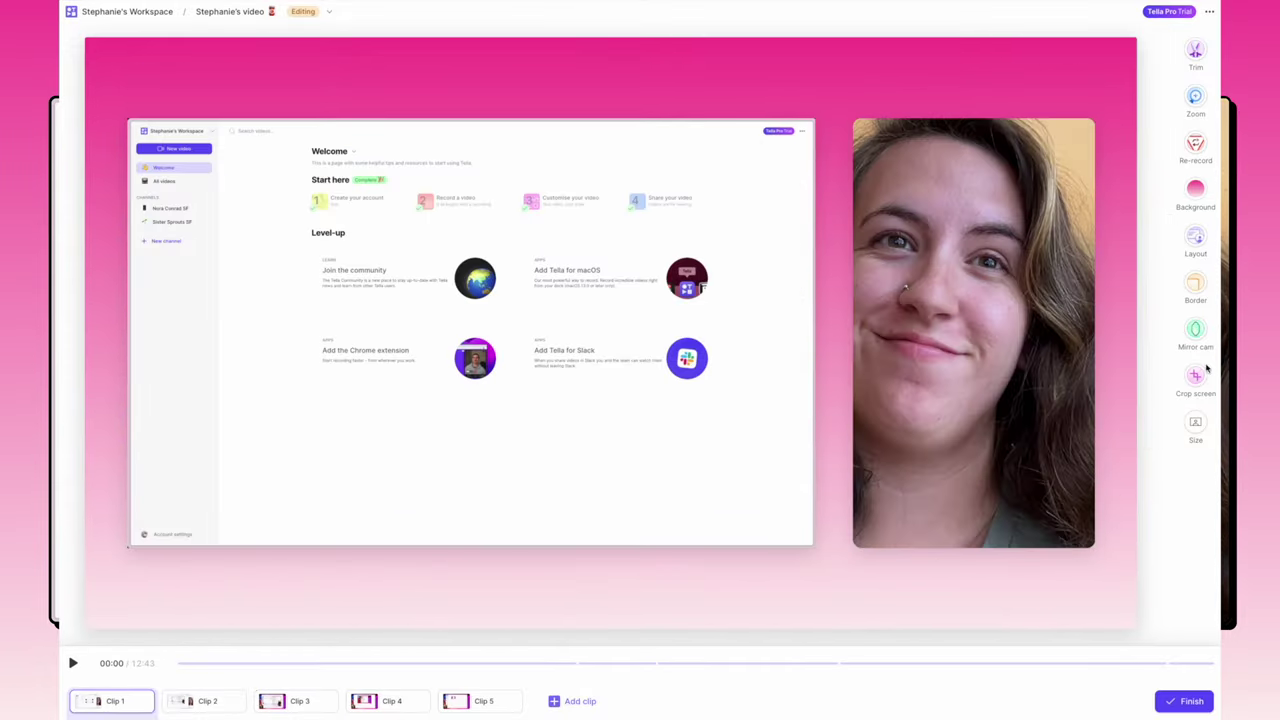
{"action": "left_click", "coordinate": [1195, 285]}
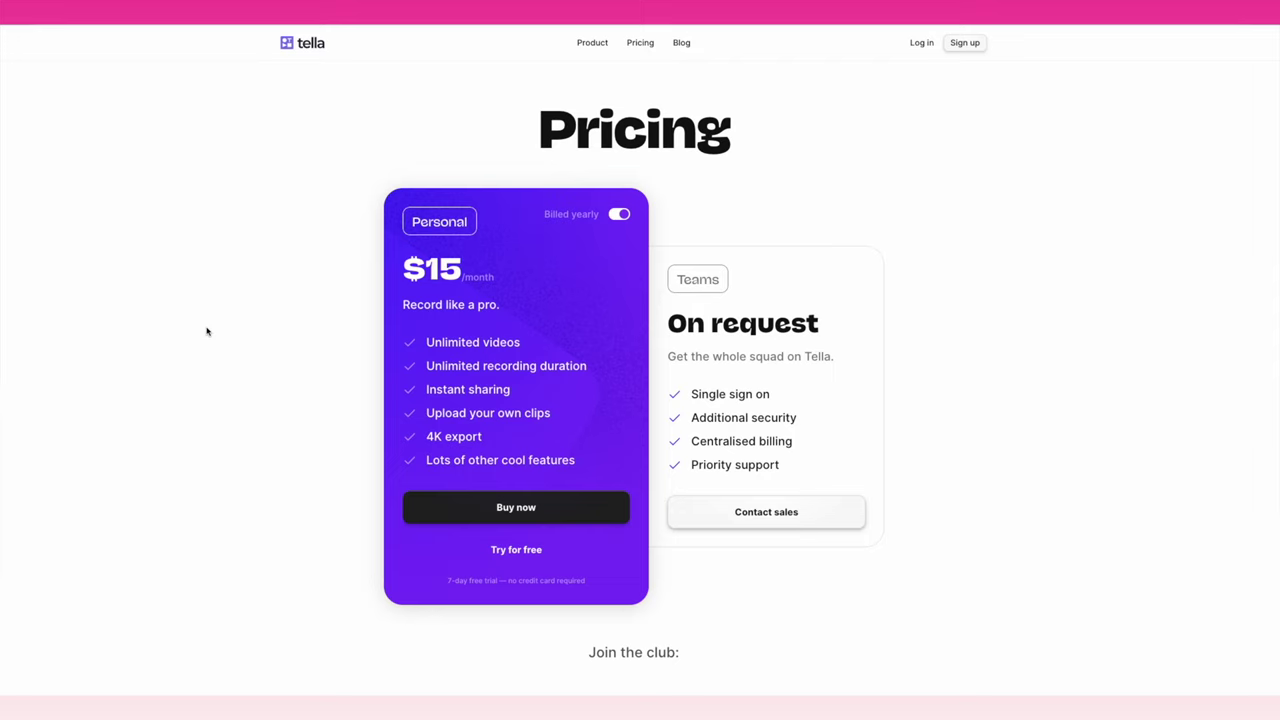
Compare the Personal plan's $19 monthly and $15 yearly prices, leaving billing on yearly
{"action": "left_click_drag", "start_coordinate": [448, 579], "coordinate": [523, 580]}
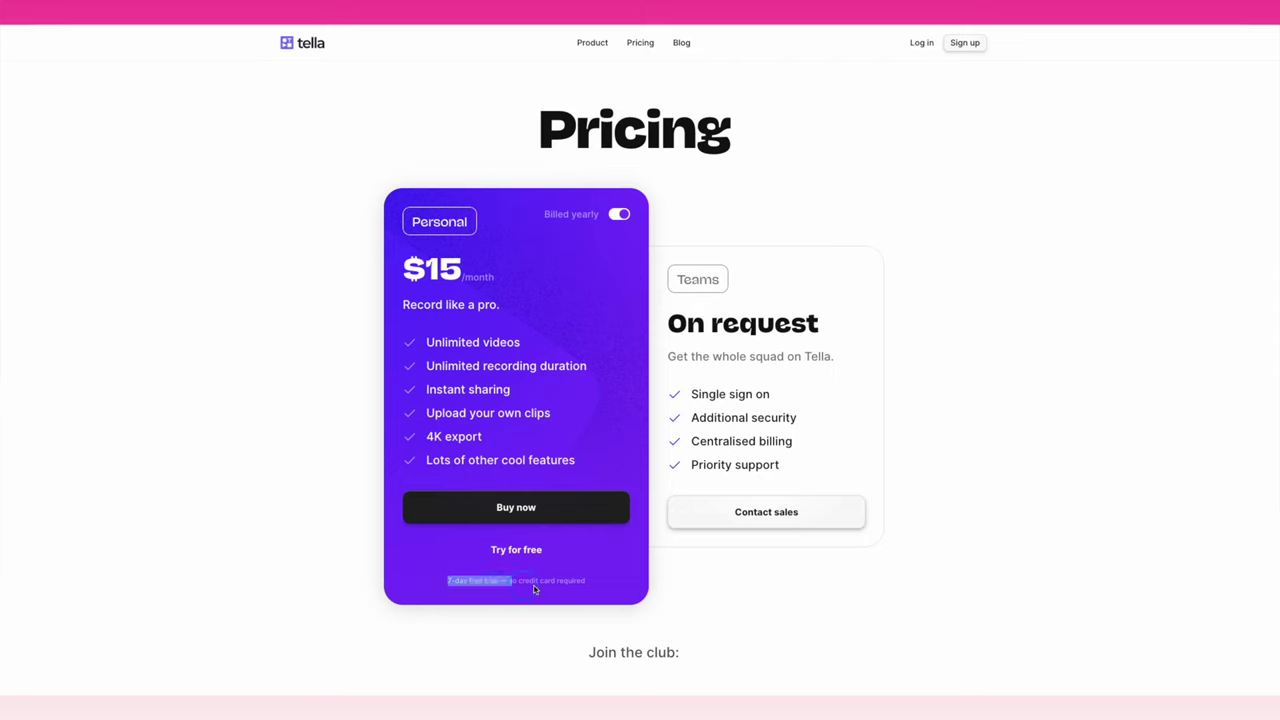
{"action": "triple_click", "coordinate": [588, 583]}
{"action": "left_click", "coordinate": [619, 216]}
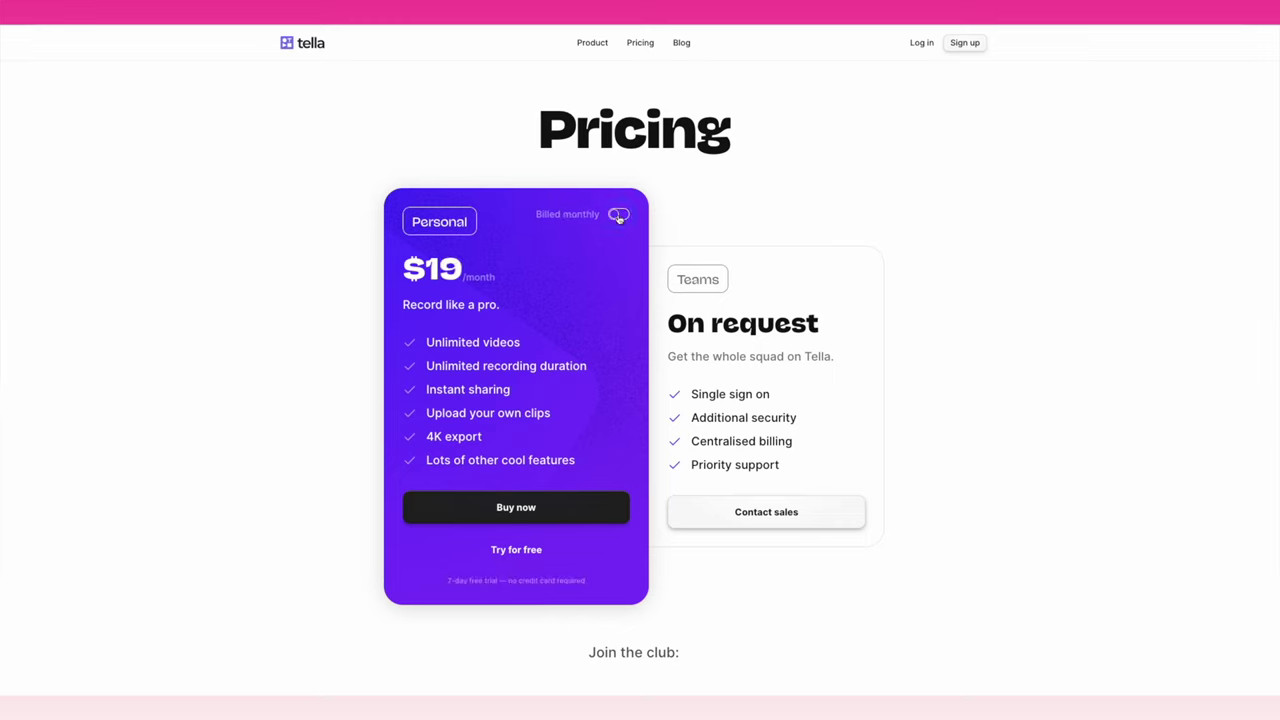
{"action": "left_click", "coordinate": [619, 216]}
{"action": "left_click", "coordinate": [619, 216]}
{"action": "left_click", "coordinate": [619, 216]}
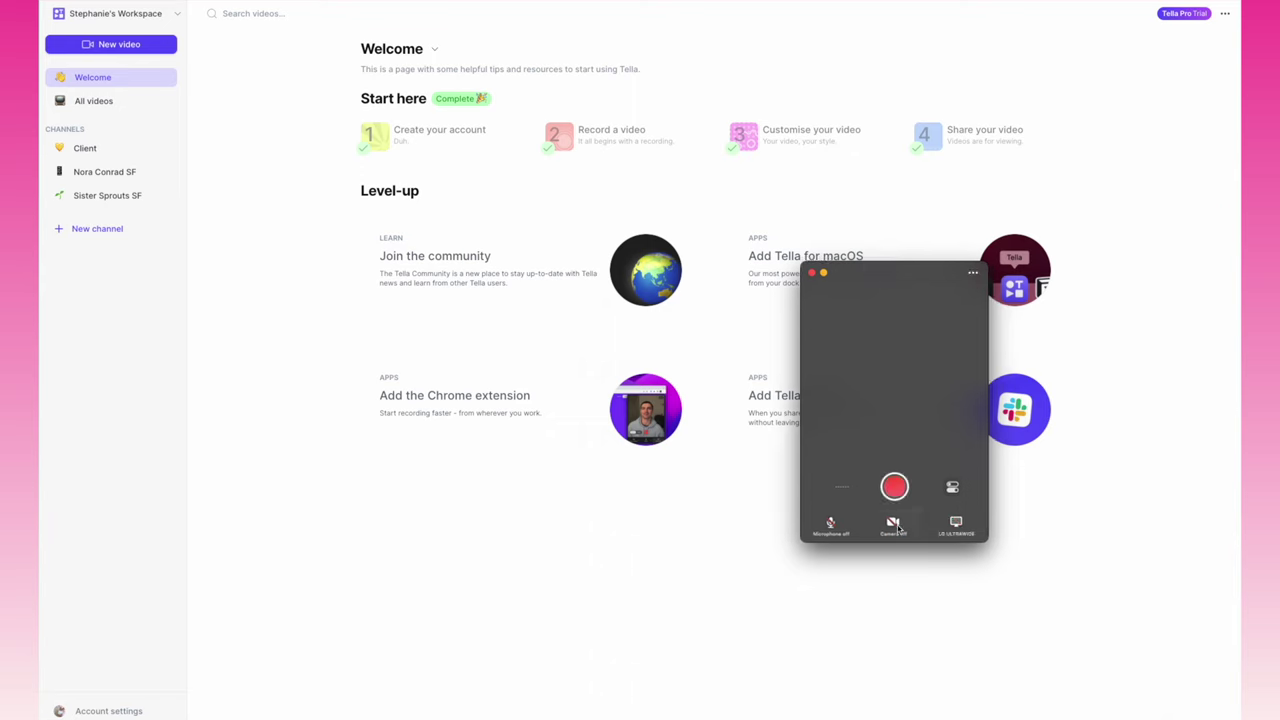
In the recorder settings, replace the placeholder speaker notes with 'your outl'
{"action": "left_click", "coordinate": [955, 522]}
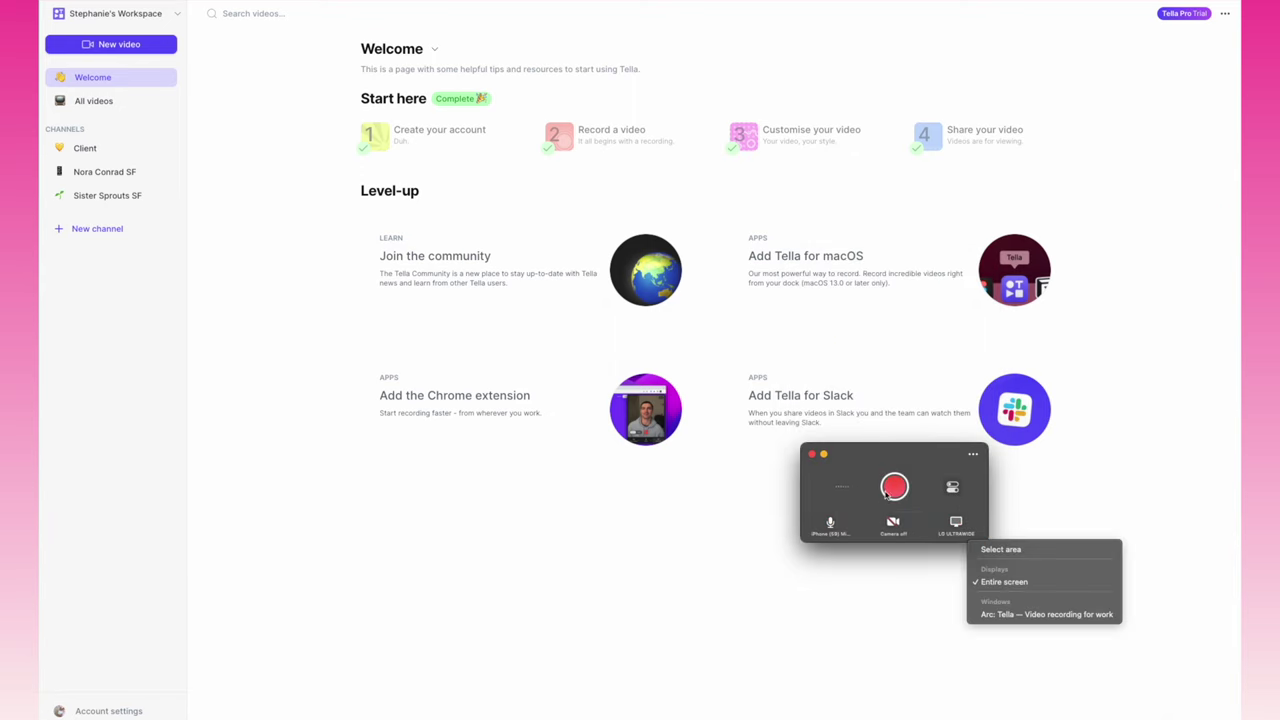
{"action": "left_click", "coordinate": [973, 454]}
{"action": "left_click", "coordinate": [999, 483]}
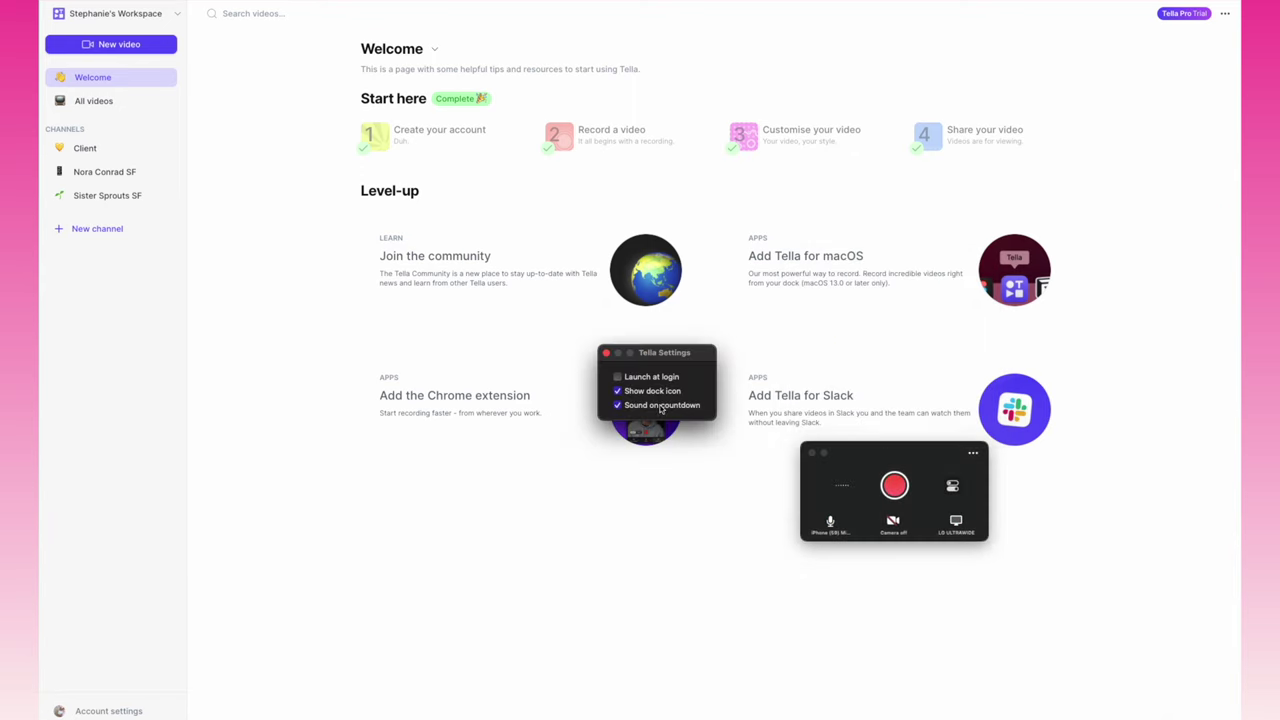
{"action": "left_click", "coordinate": [958, 707]}
{"action": "left_click", "coordinate": [645, 172]}
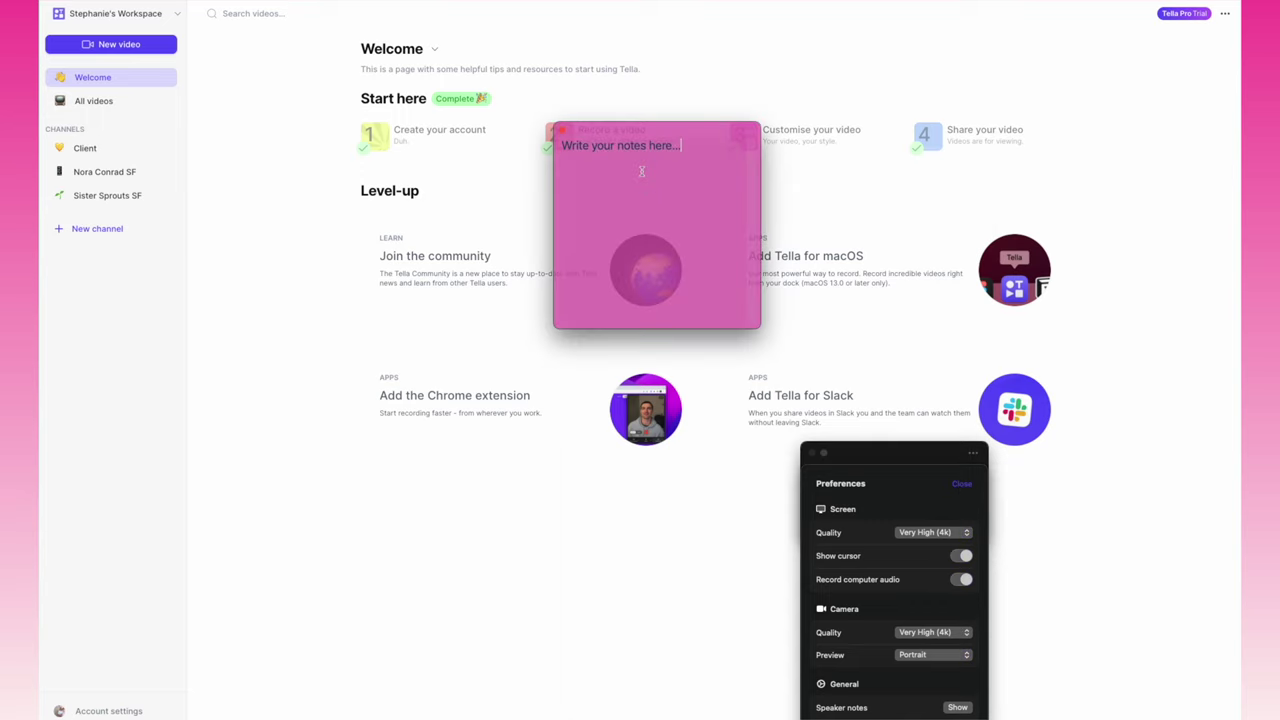
{"action": "key", "text": "super+a"}
{"action": "type", "text": "your outl"}
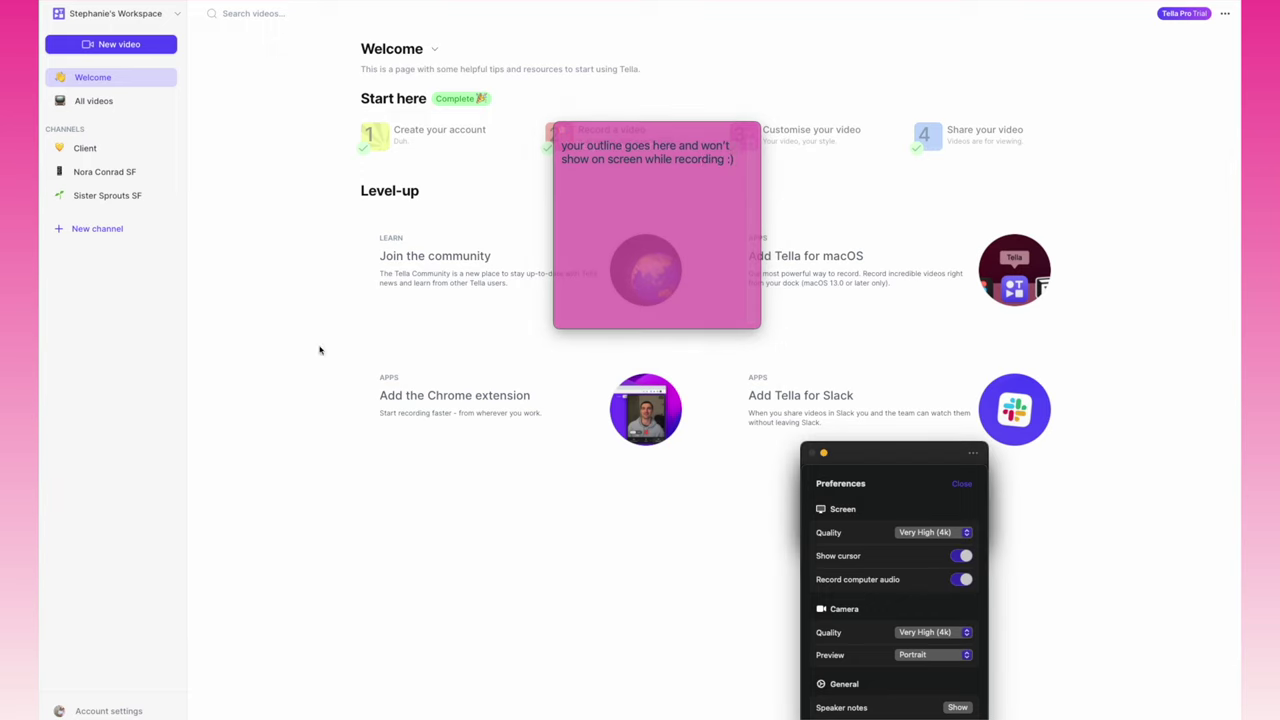
Close the speaker-notes window and Preferences, then go to the Chrome extension's store page
{"action": "left_click", "coordinate": [562, 131]}
{"action": "left_click", "coordinate": [961, 483]}
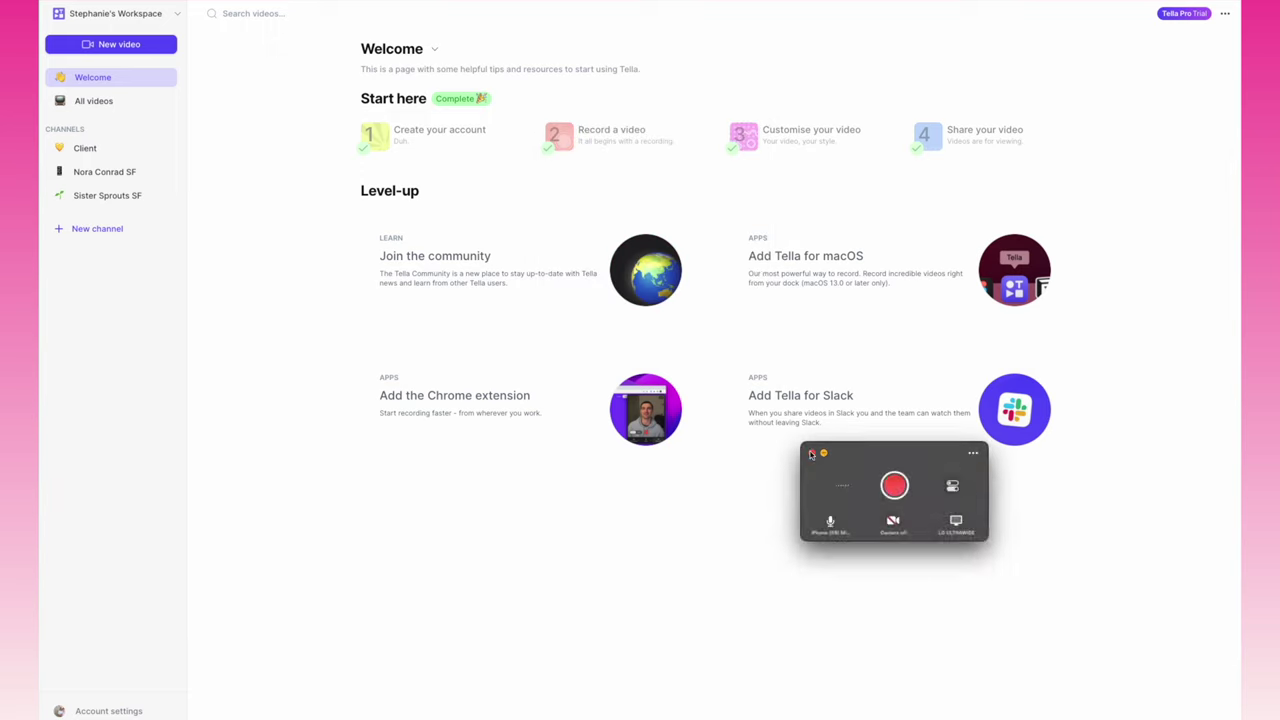
{"action": "left_click", "coordinate": [645, 410]}
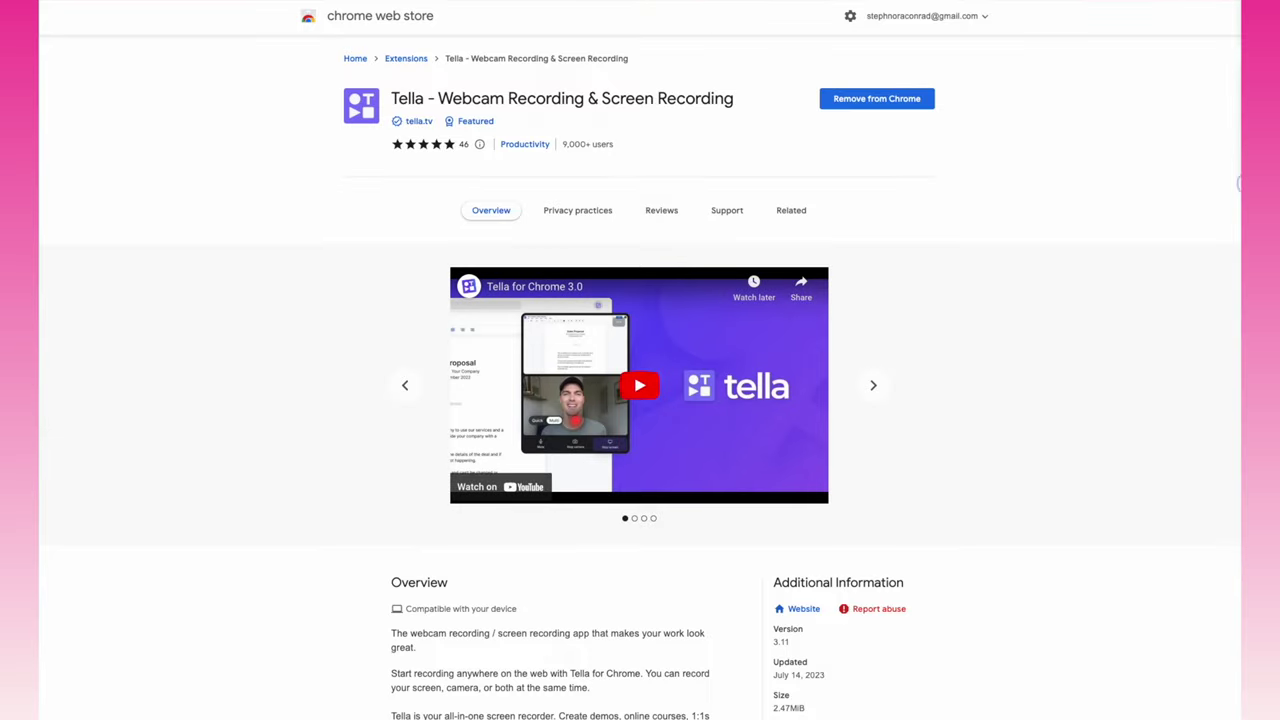
Launch the Tella extension's recorder from Chrome's Extensions menu and try Multi, Share screen and '...'
{"action": "left_click", "coordinate": [1200, 2]}
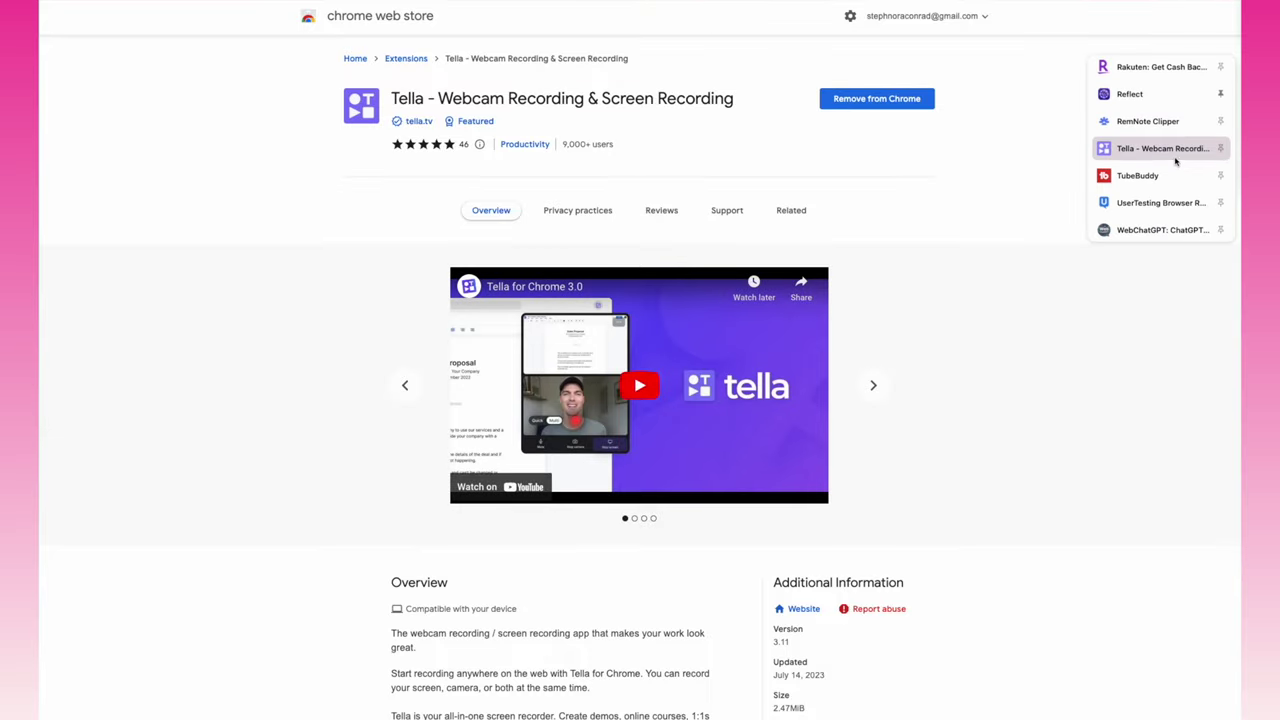
{"action": "left_click", "coordinate": [1215, 147]}
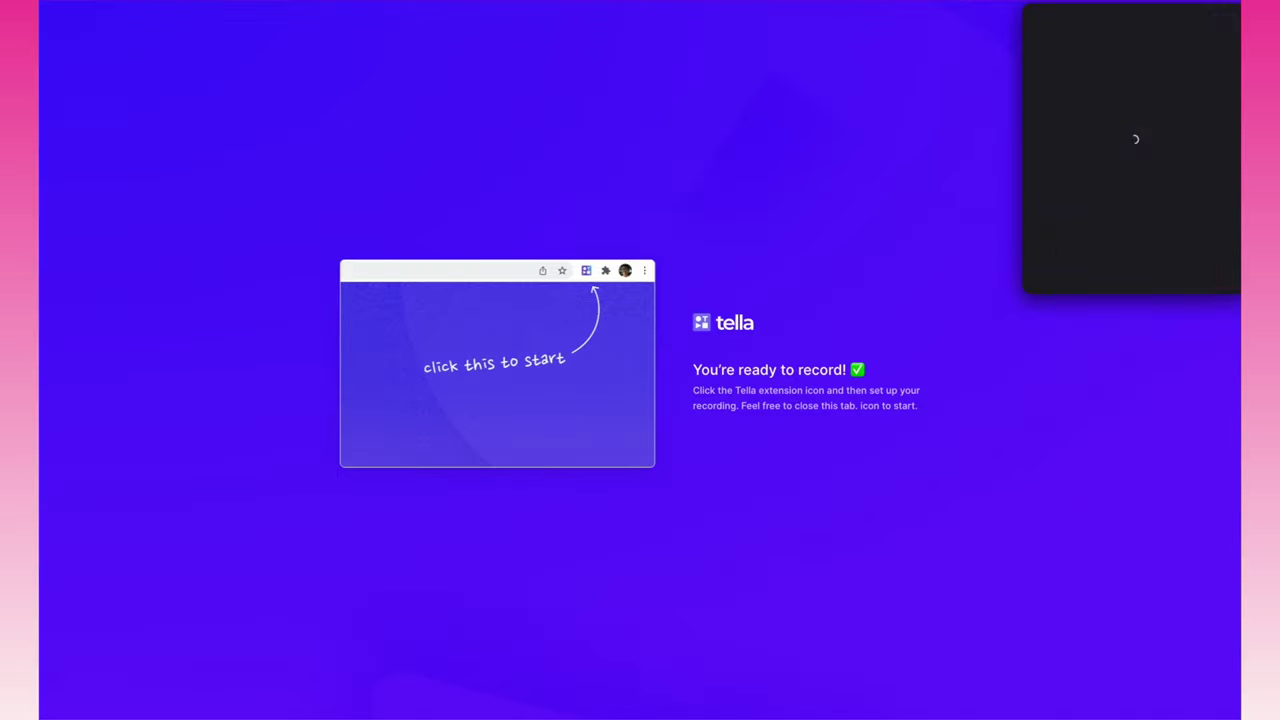
{"action": "left_click", "coordinate": [1091, 227]}
{"action": "left_click", "coordinate": [1056, 227]}
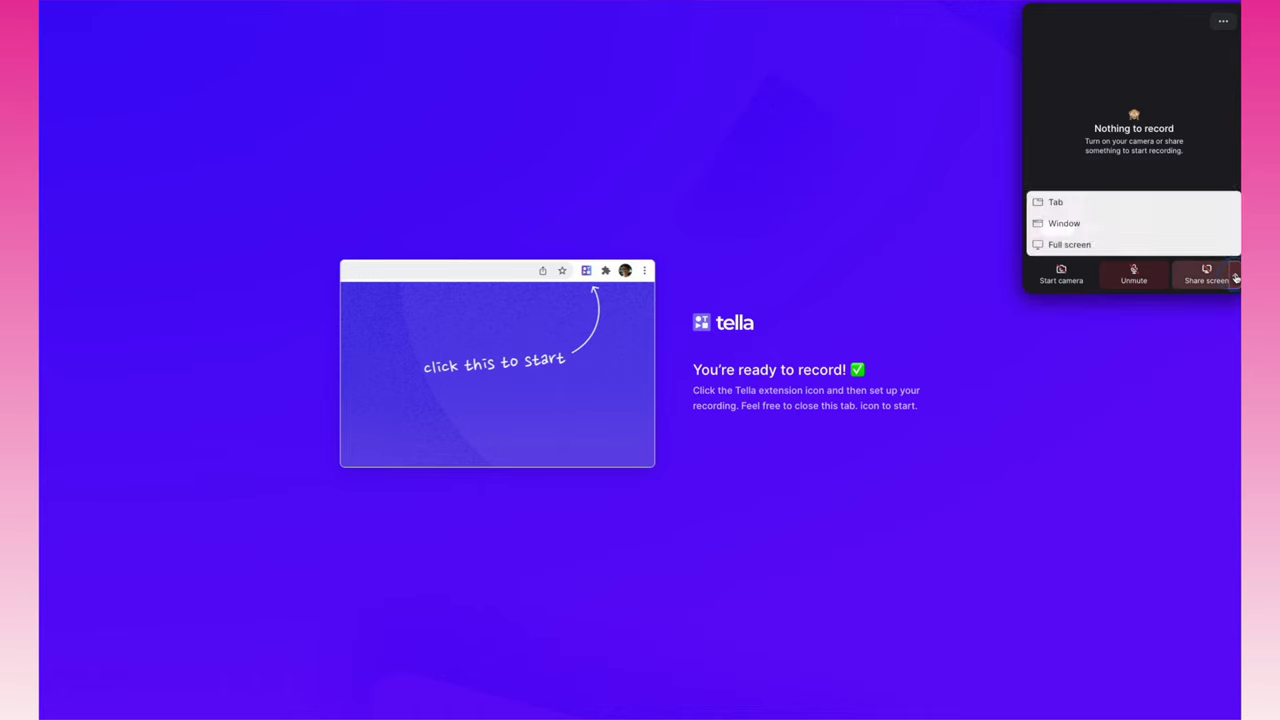
{"action": "left_click", "coordinate": [1225, 22]}
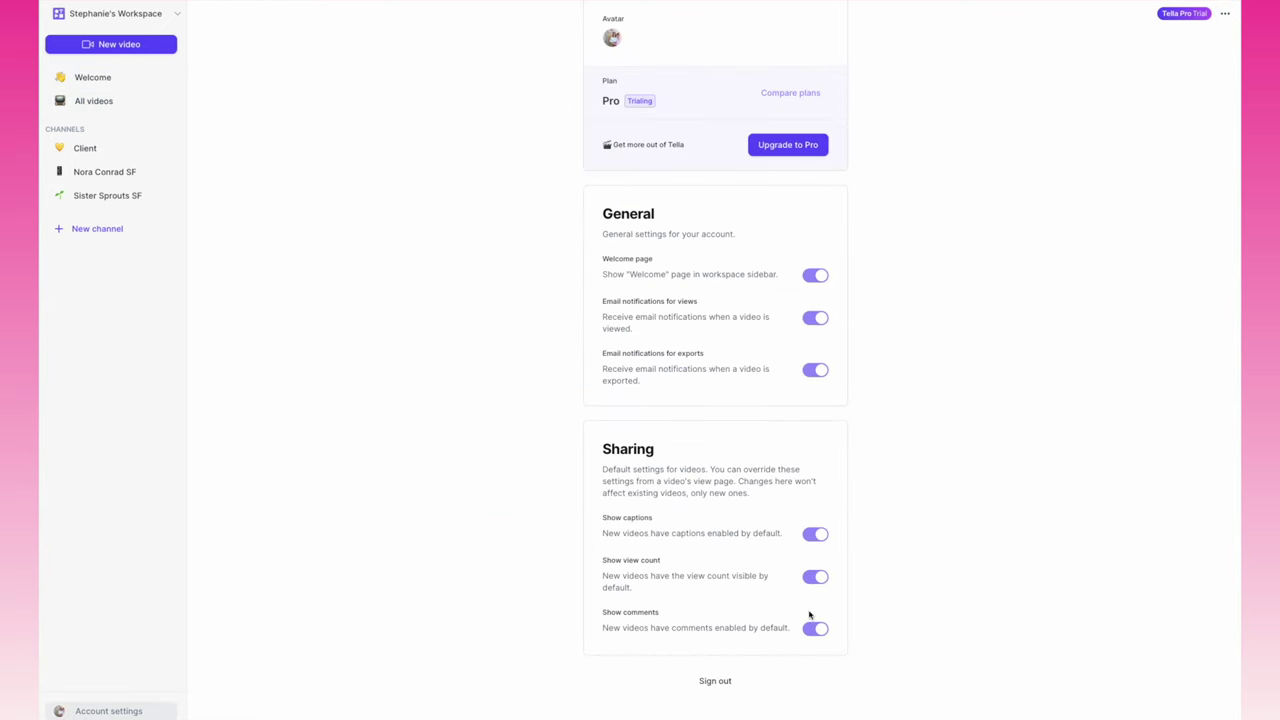
Hide the Welcome page, then create the 'Share to slack' channel described 'For the team :)' with an emoji icon
{"action": "left_click", "coordinate": [814, 276]}
{"action": "left_click", "coordinate": [93, 77]}
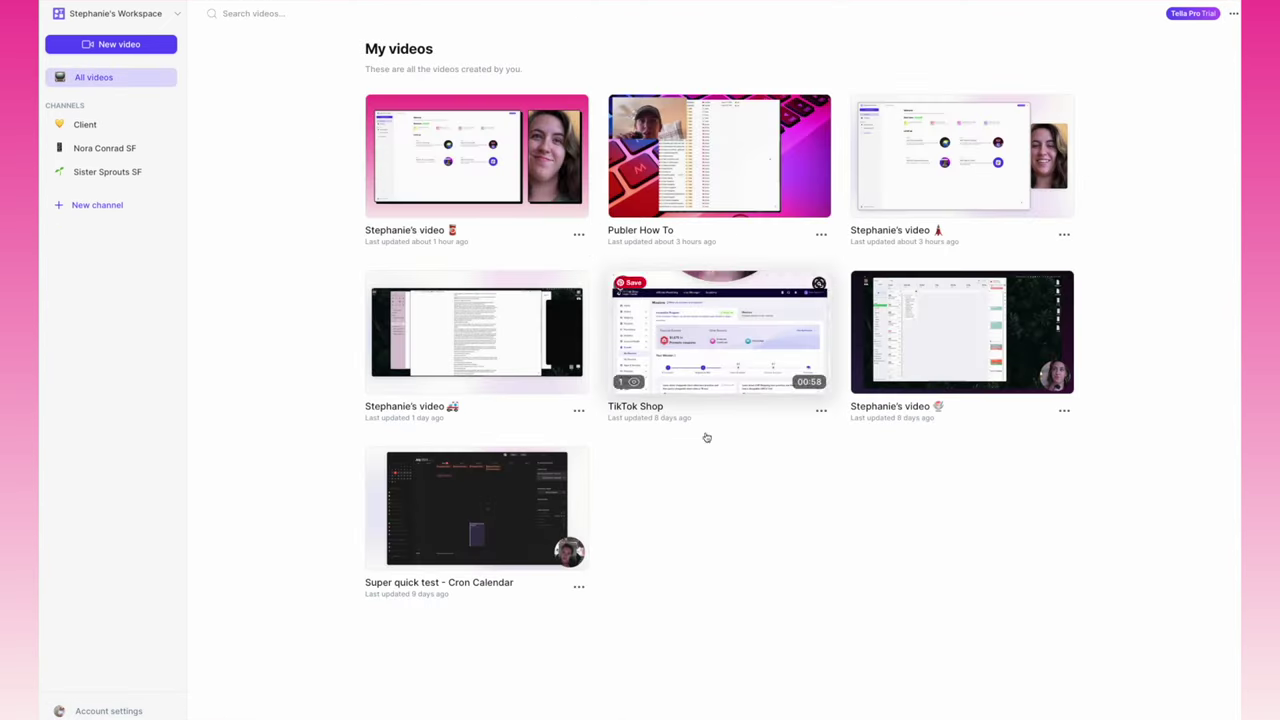
{"action": "left_click", "coordinate": [97, 205]}
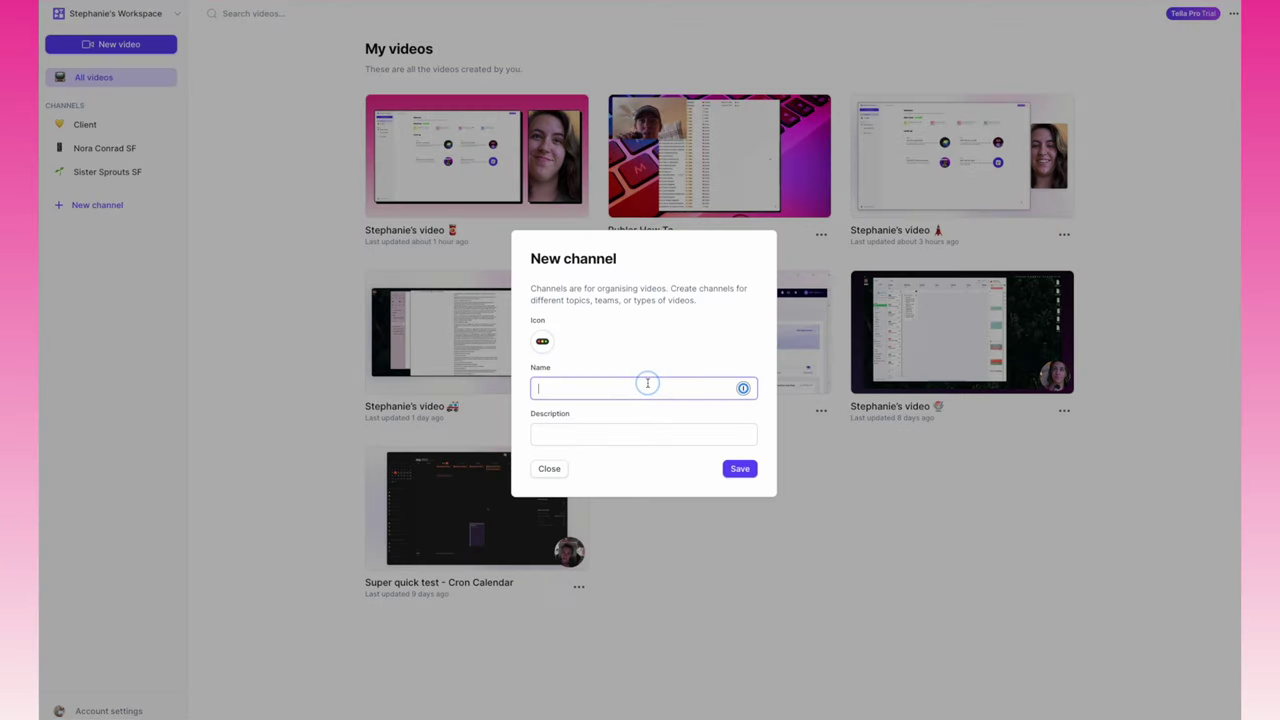
{"action": "type", "text": "Share to slack"}
{"action": "key", "text": "Tab"}
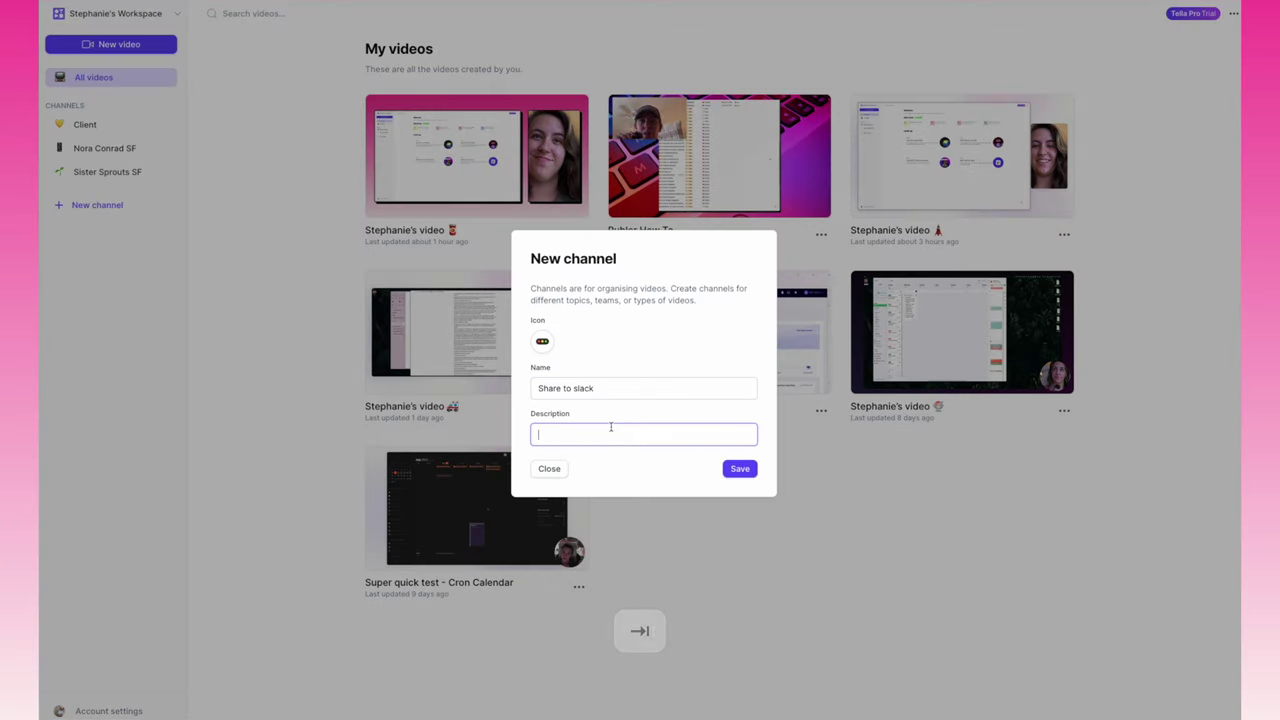
{"action": "type", "text": "For the team :)"}
{"action": "left_click", "coordinate": [542, 341]}
{"action": "type", "text": "env"}
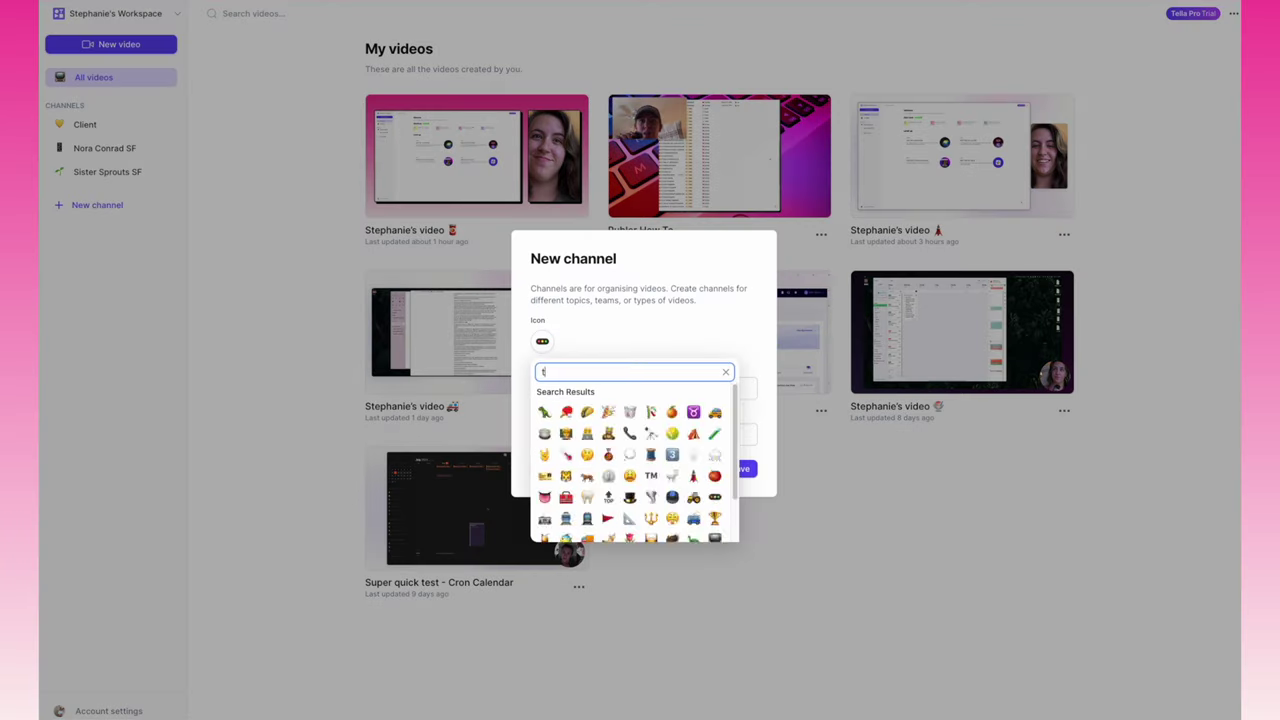
{"action": "left_click", "coordinate": [588, 414]}
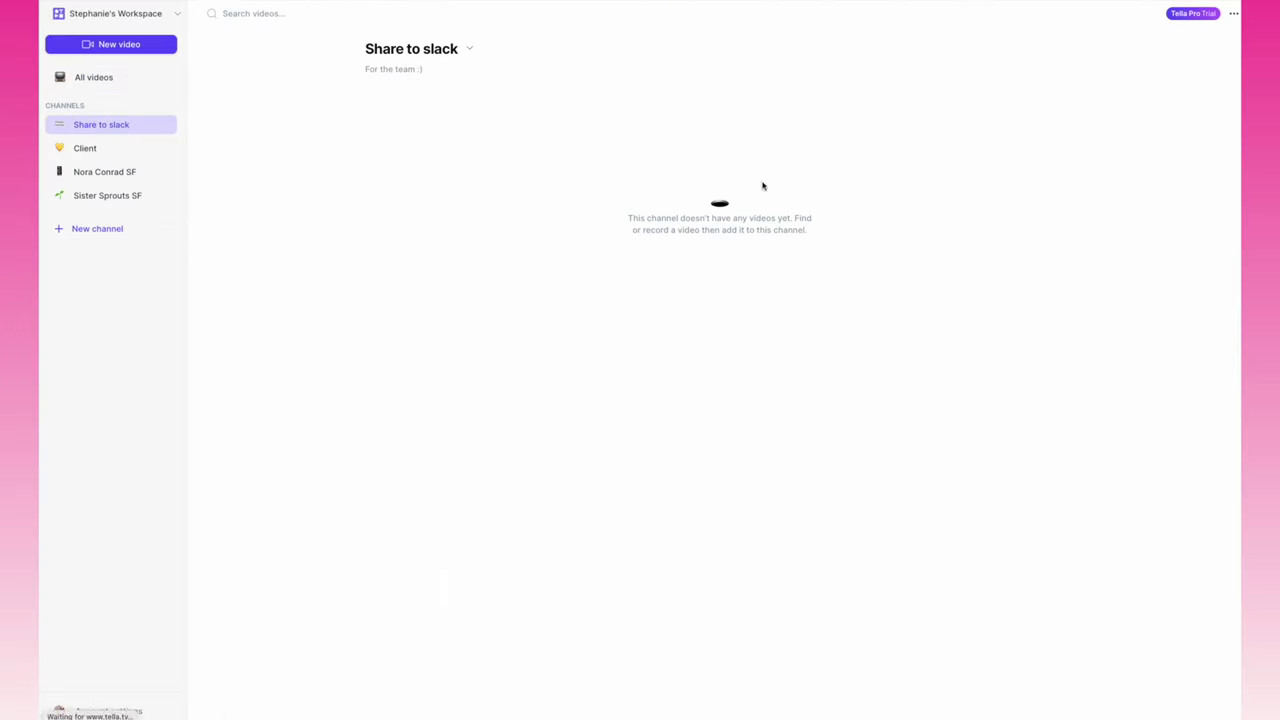
Start a new video and allow the recorder camera and microphone access
{"action": "left_click", "coordinate": [125, 45]}
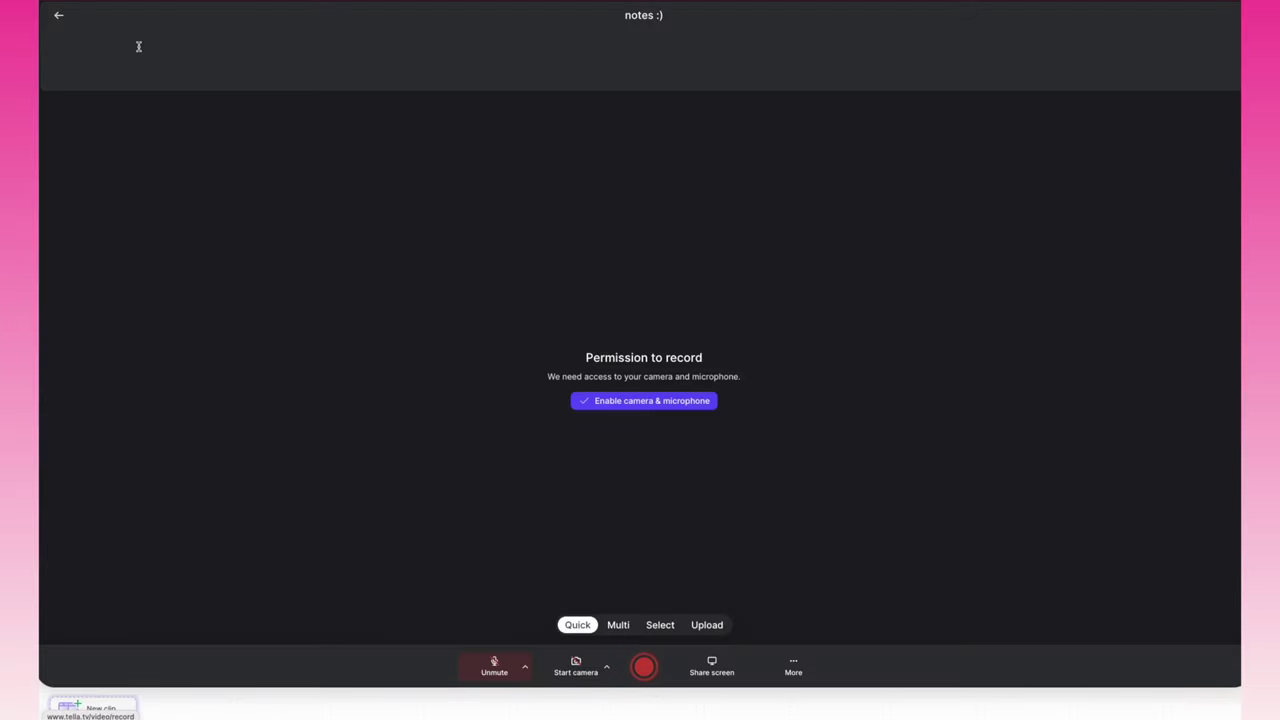
{"action": "left_click", "coordinate": [691, 400]}
{"action": "left_click", "coordinate": [732, 370]}
{"action": "left_click", "coordinate": [53, 100]}
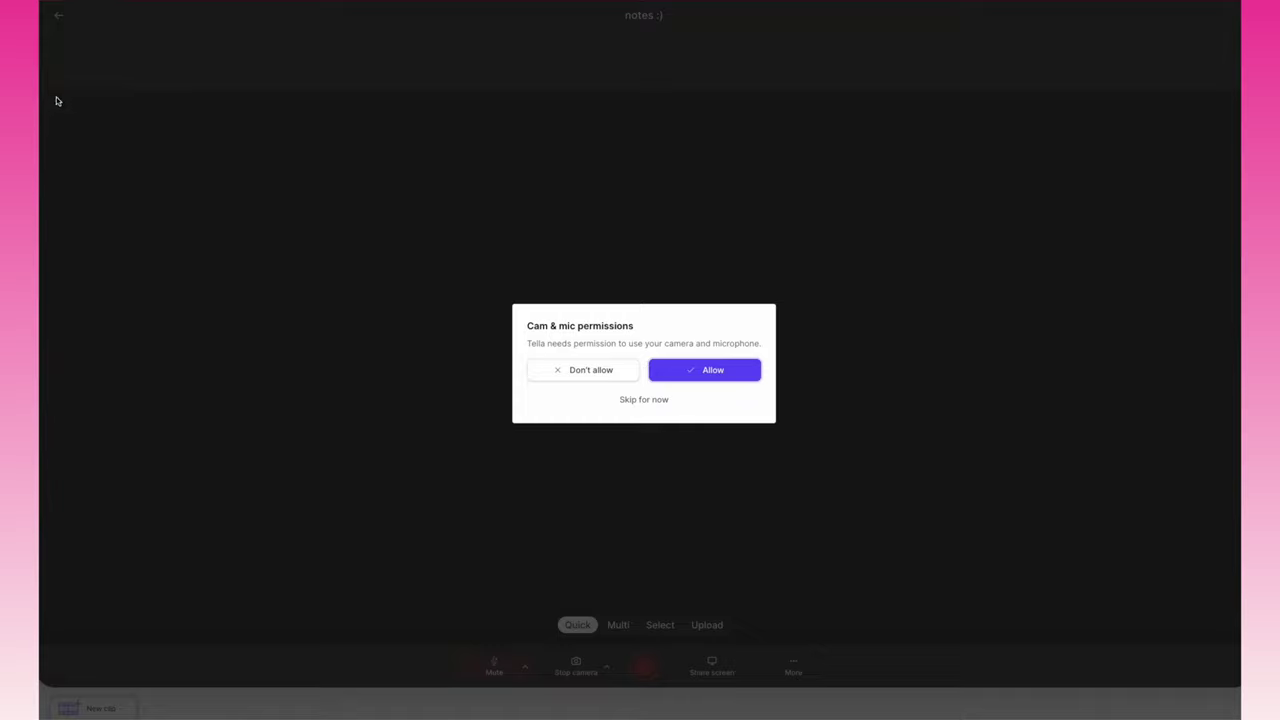
Turn the camera off and preview the window and entire-screen sharing choices, then cancel sharing
{"action": "left_click", "coordinate": [576, 666]}
{"action": "left_click", "coordinate": [711, 666]}
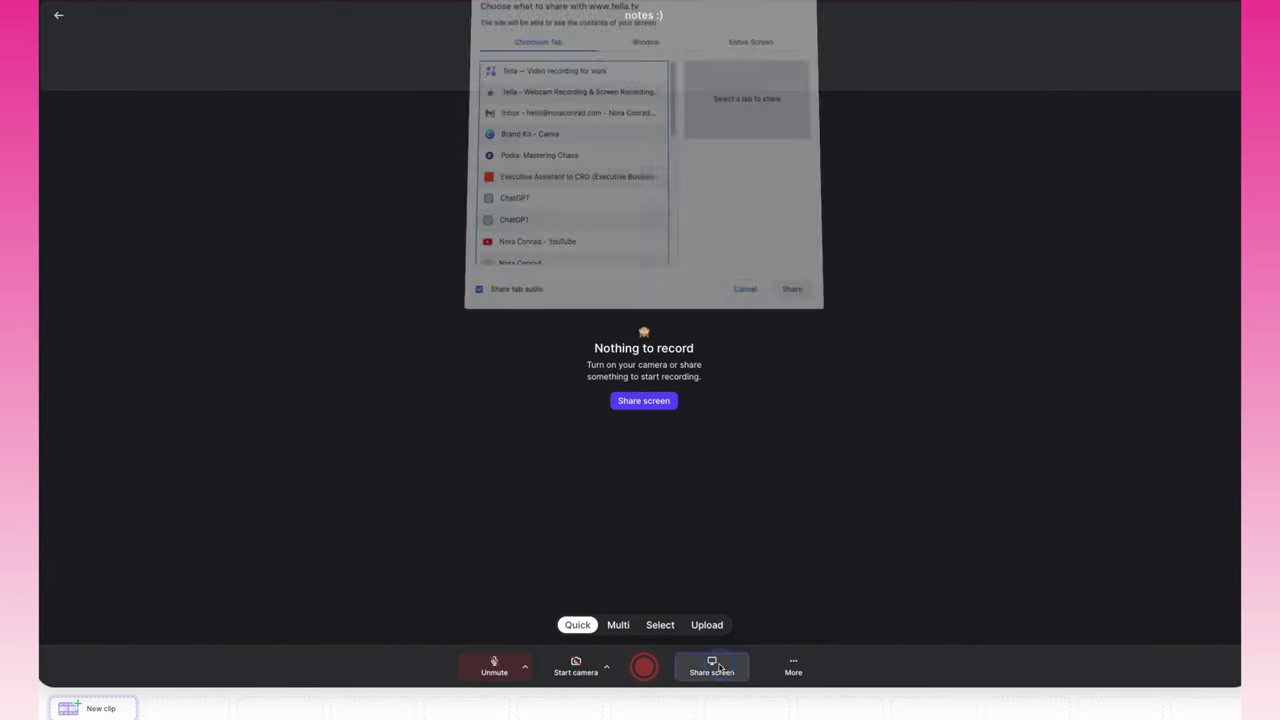
{"action": "left_click", "coordinate": [645, 44]}
{"action": "left_click", "coordinate": [752, 44]}
{"action": "left_click", "coordinate": [750, 291]}
Try Present slides without importing, then switch through the Multi, Select and Upload recording modes
{"action": "left_click", "coordinate": [793, 666]}
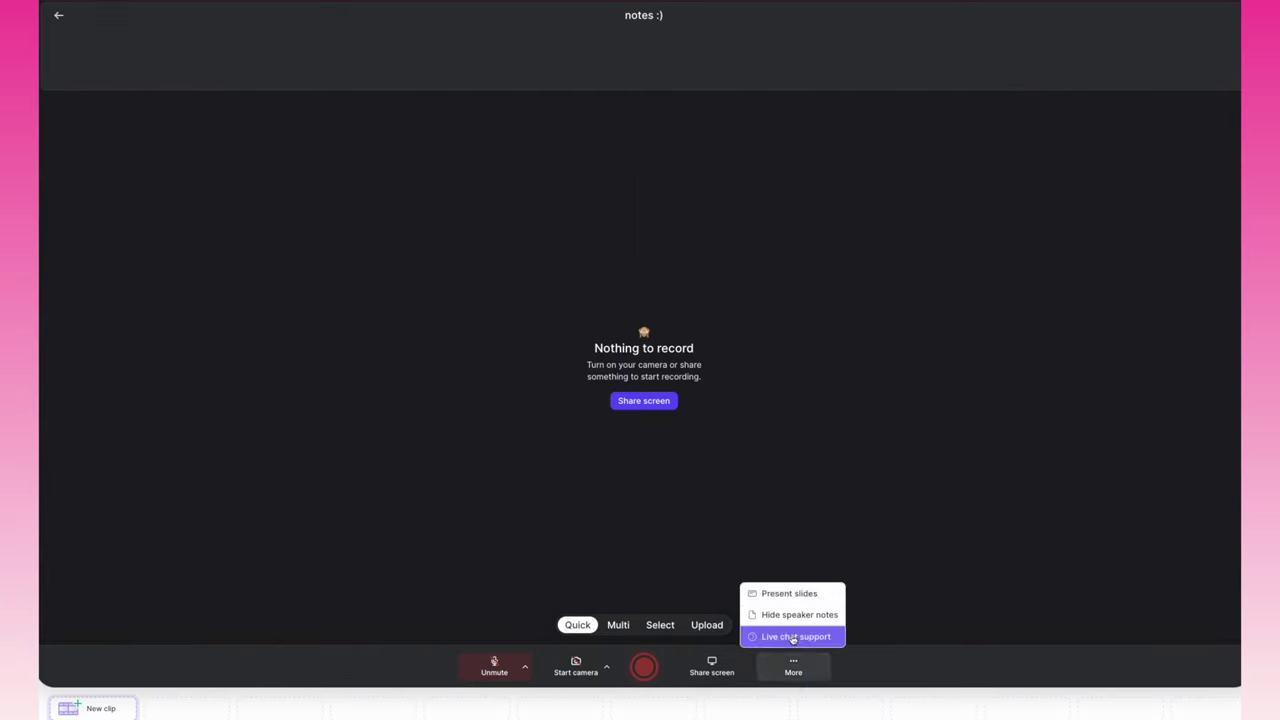
{"action": "left_click", "coordinate": [775, 592]}
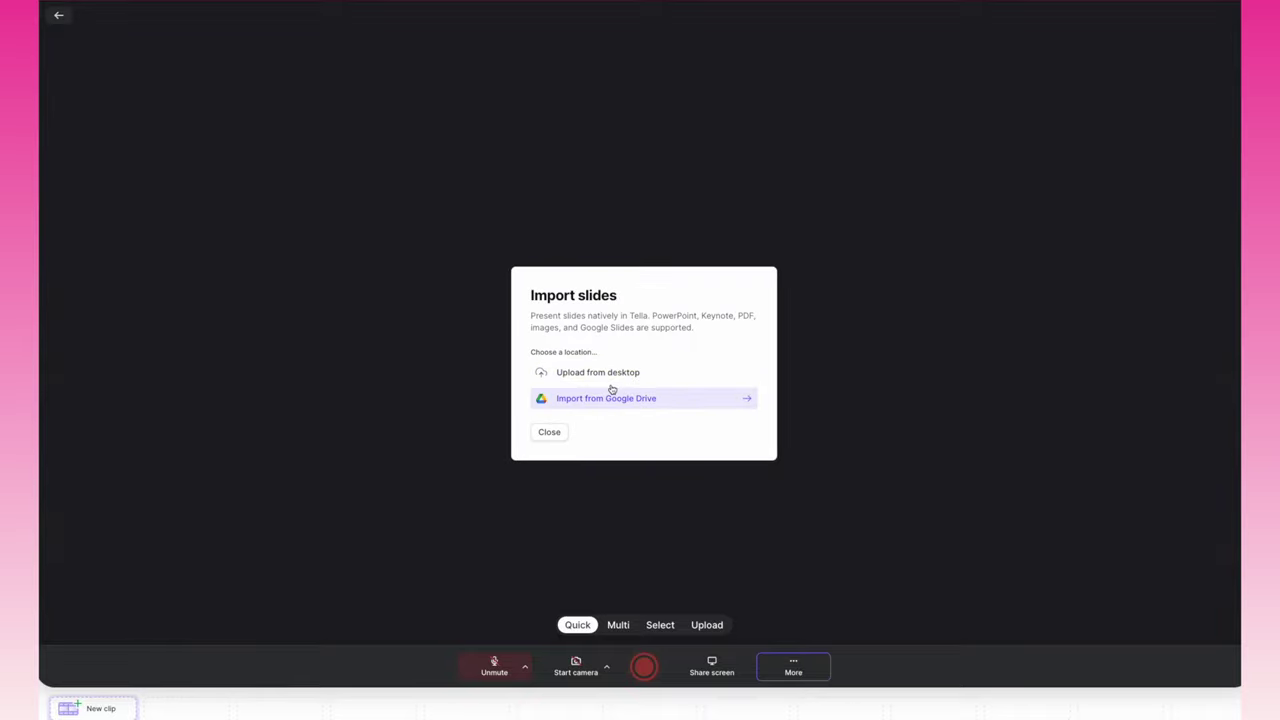
{"action": "left_click", "coordinate": [549, 432]}
{"action": "left_click", "coordinate": [618, 625]}
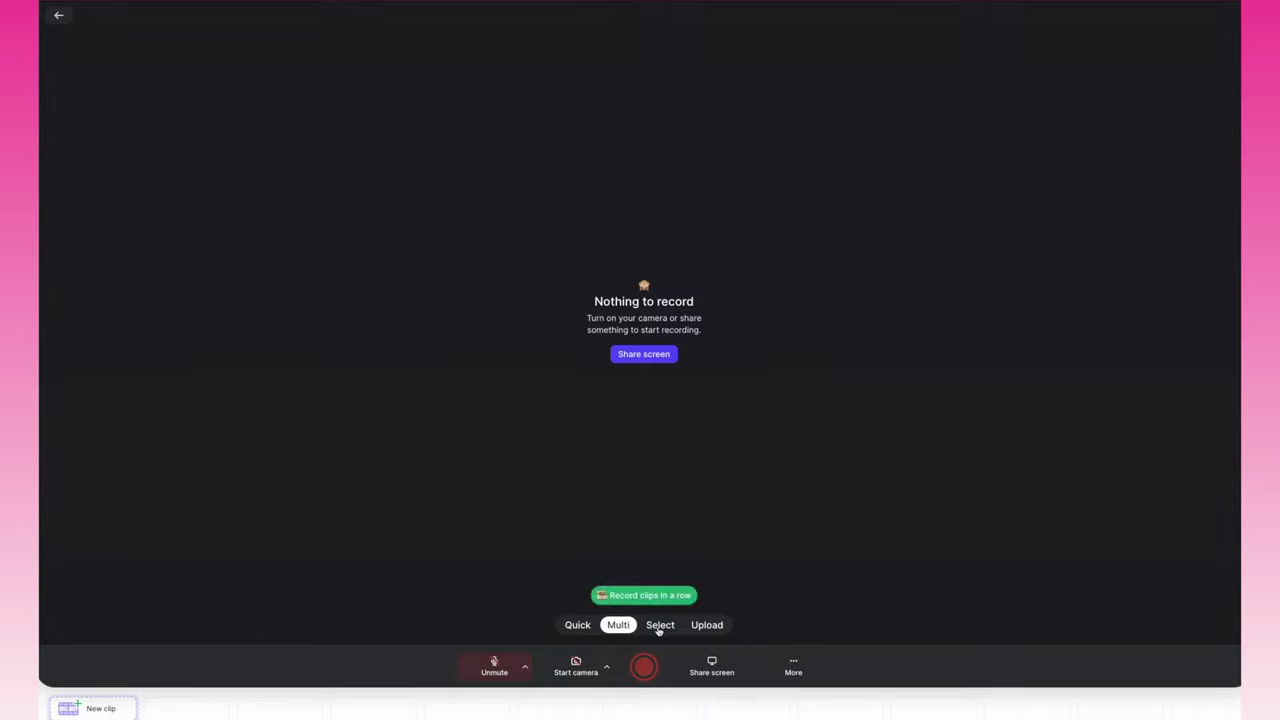
{"action": "left_click", "coordinate": [660, 625]}
{"action": "left_click", "coordinate": [706, 625]}
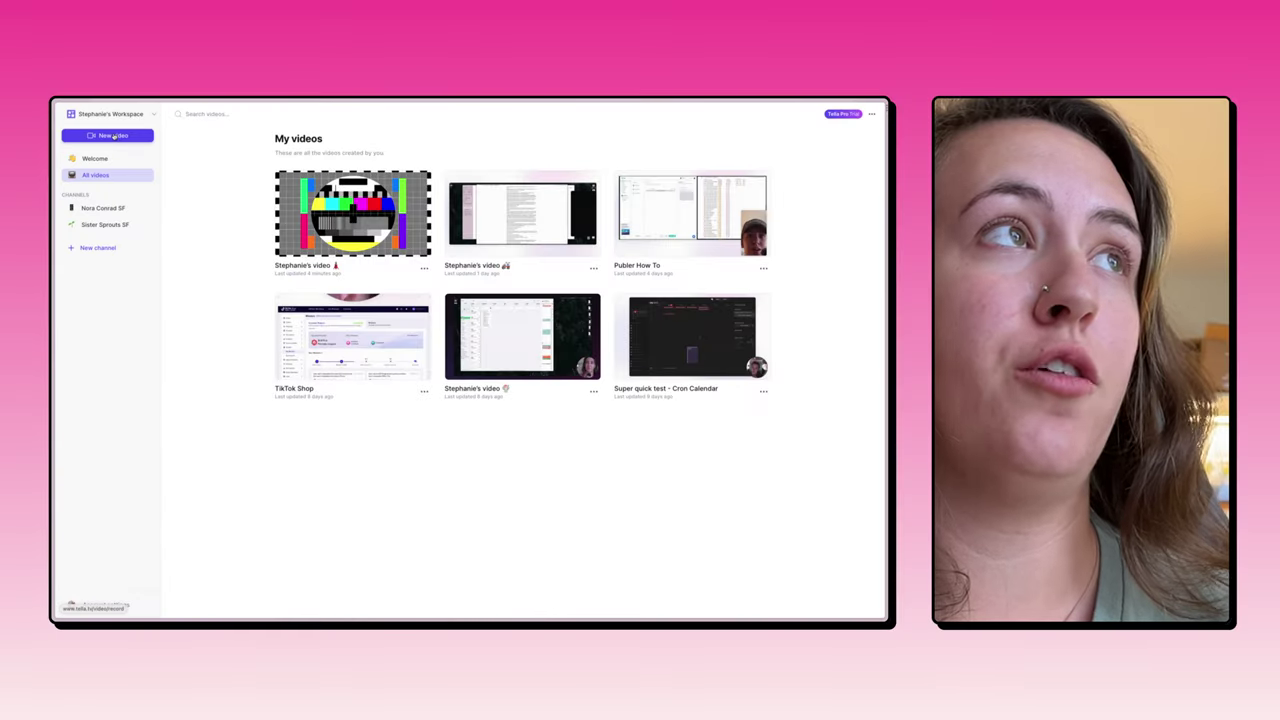
Use the sidebar's New video button so the recorder requests camera and microphone access
{"action": "left_click", "coordinate": [112, 135]}
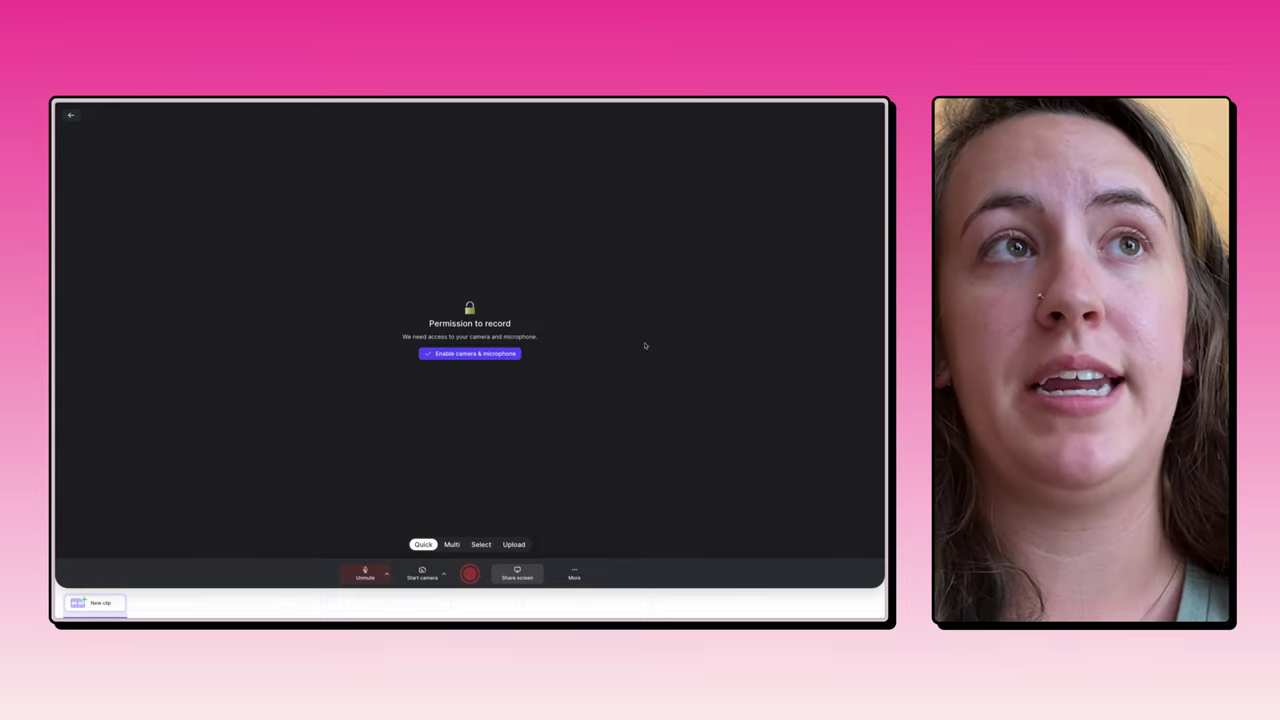
Show speaker notes reading 'notes :)' in the recorder, then open the Publer How To video
{"action": "left_click", "coordinate": [576, 576]}
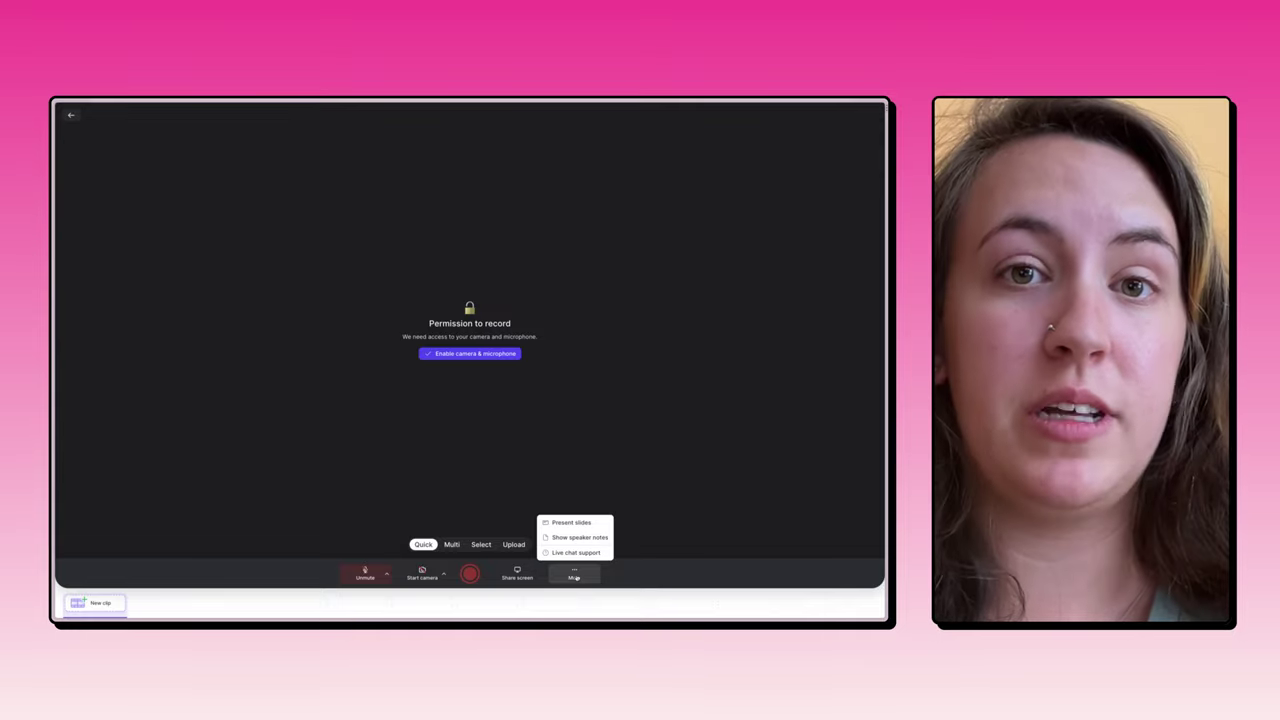
{"action": "left_click", "coordinate": [579, 537]}
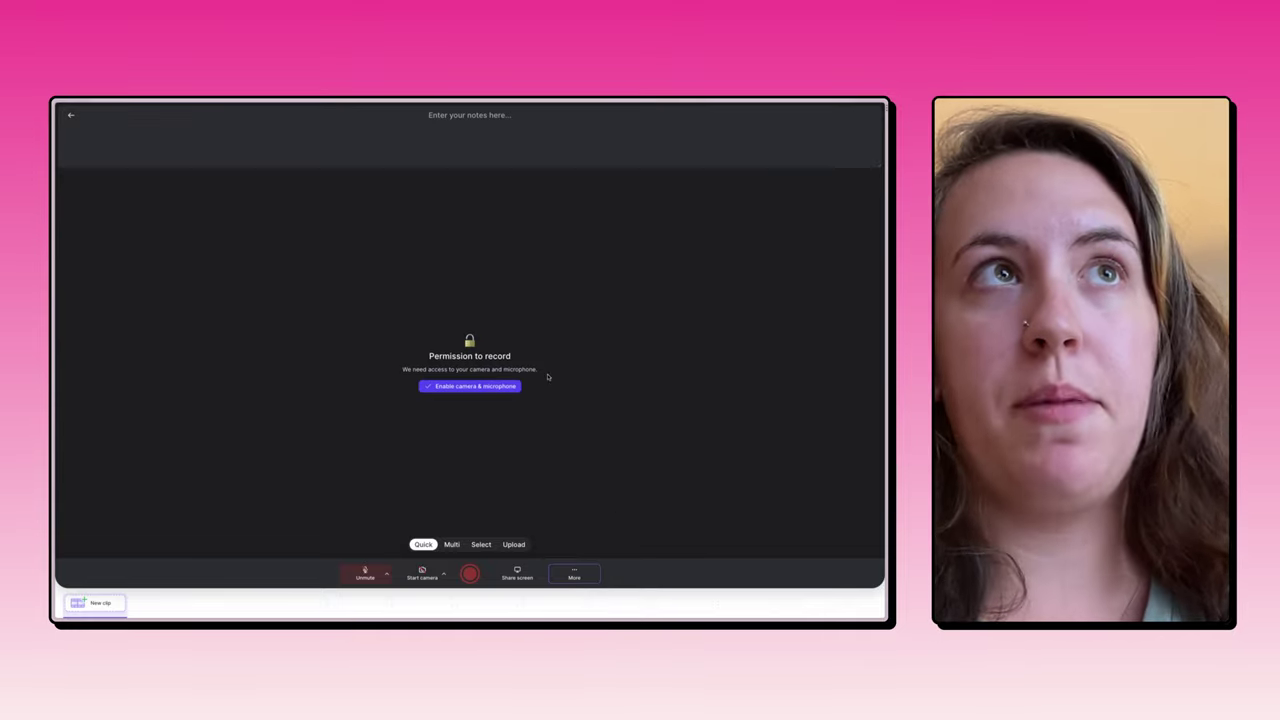
{"action": "left_click", "coordinate": [467, 120]}
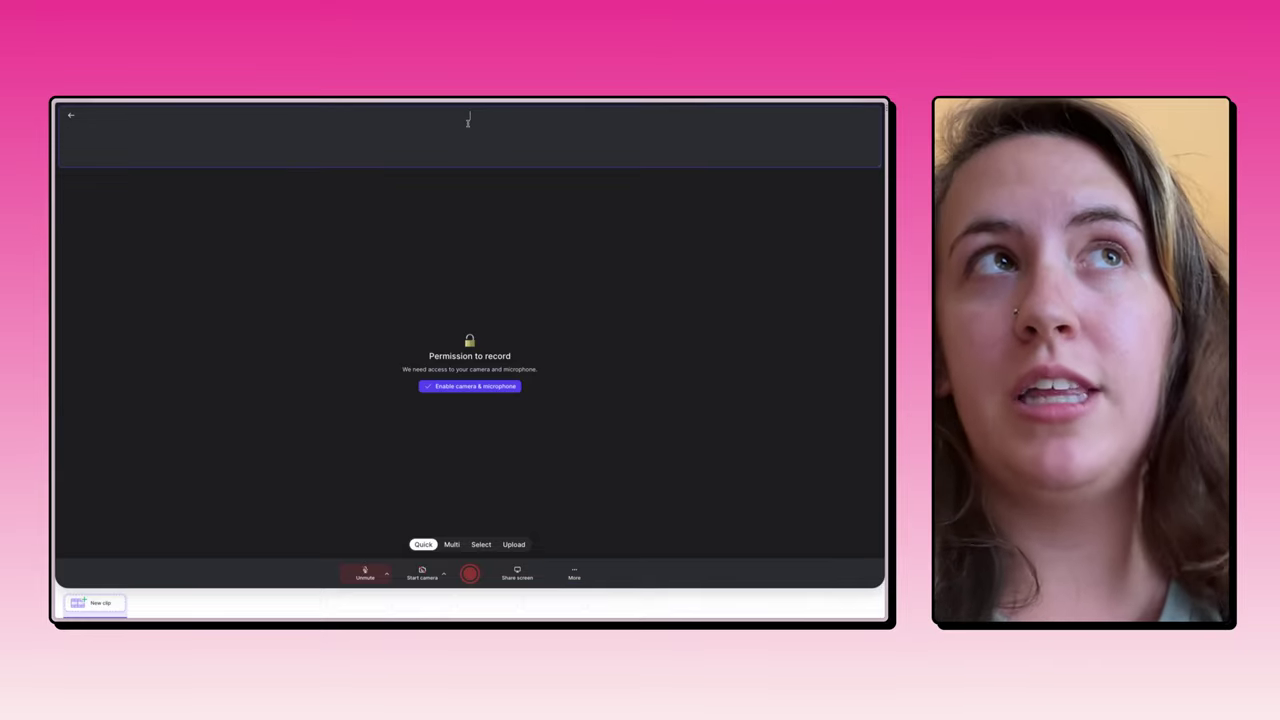
{"action": "type", "text": "notes :)"}
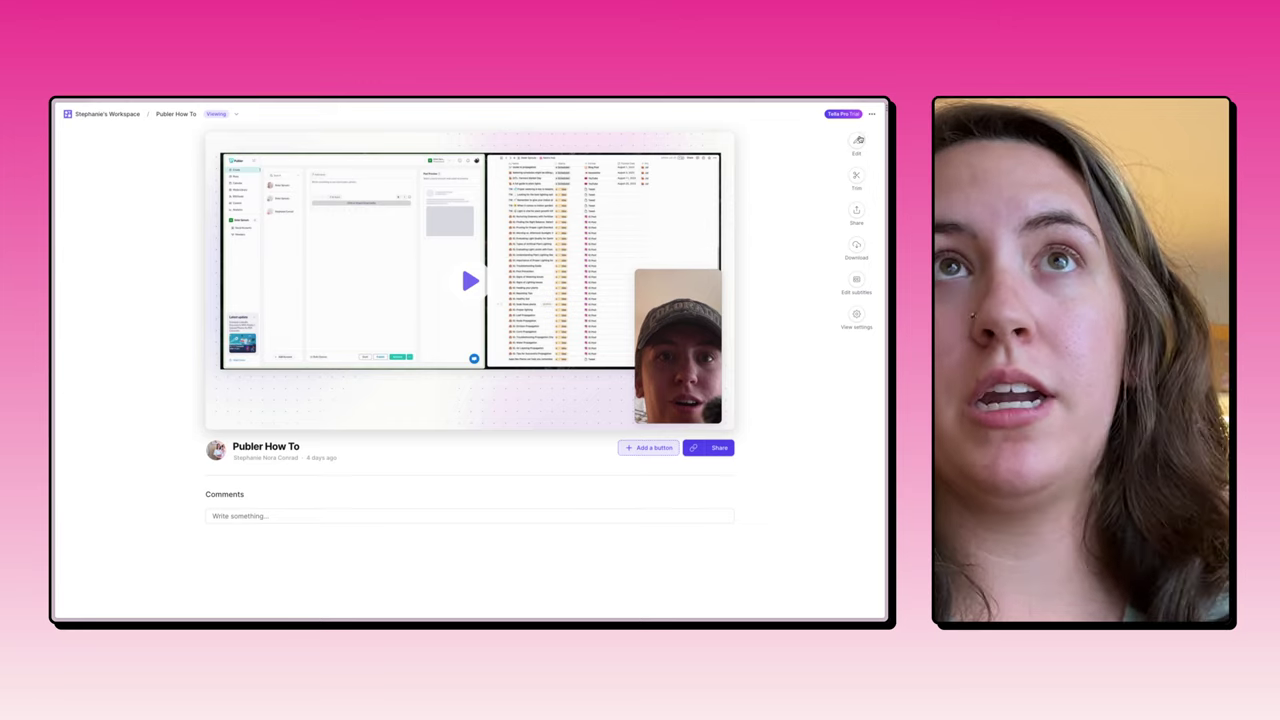
{"action": "left_click", "coordinate": [857, 142]}
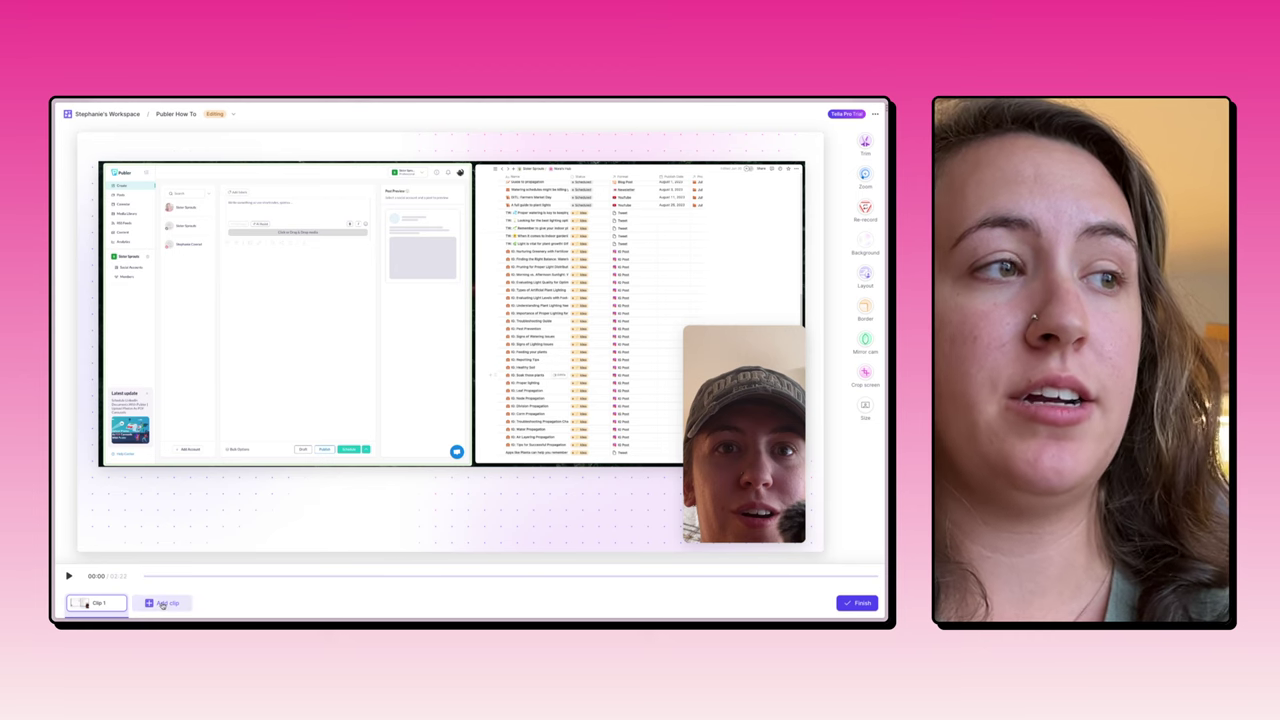
Leave Clip 1 untrimmed and add a 200% zoom around 00:35 of the Publer How To recording
{"action": "mouse_move", "coordinate": [119, 602]}
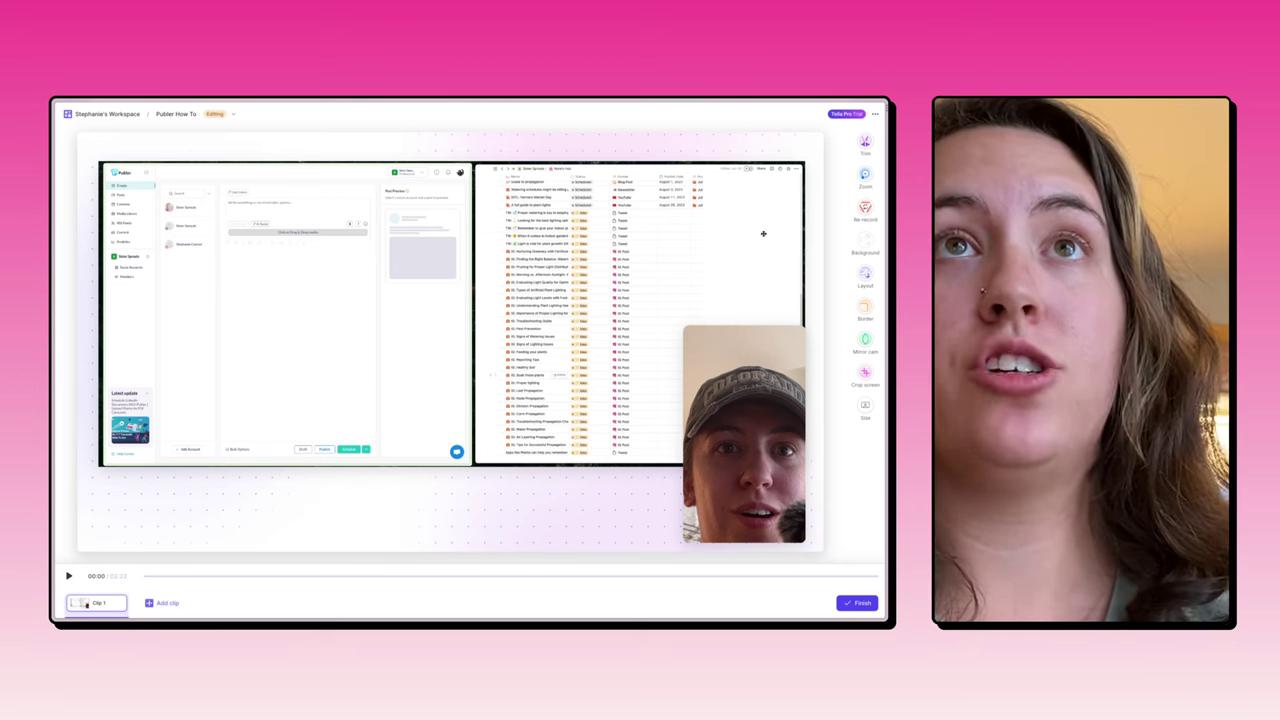
{"action": "left_click", "coordinate": [866, 143]}
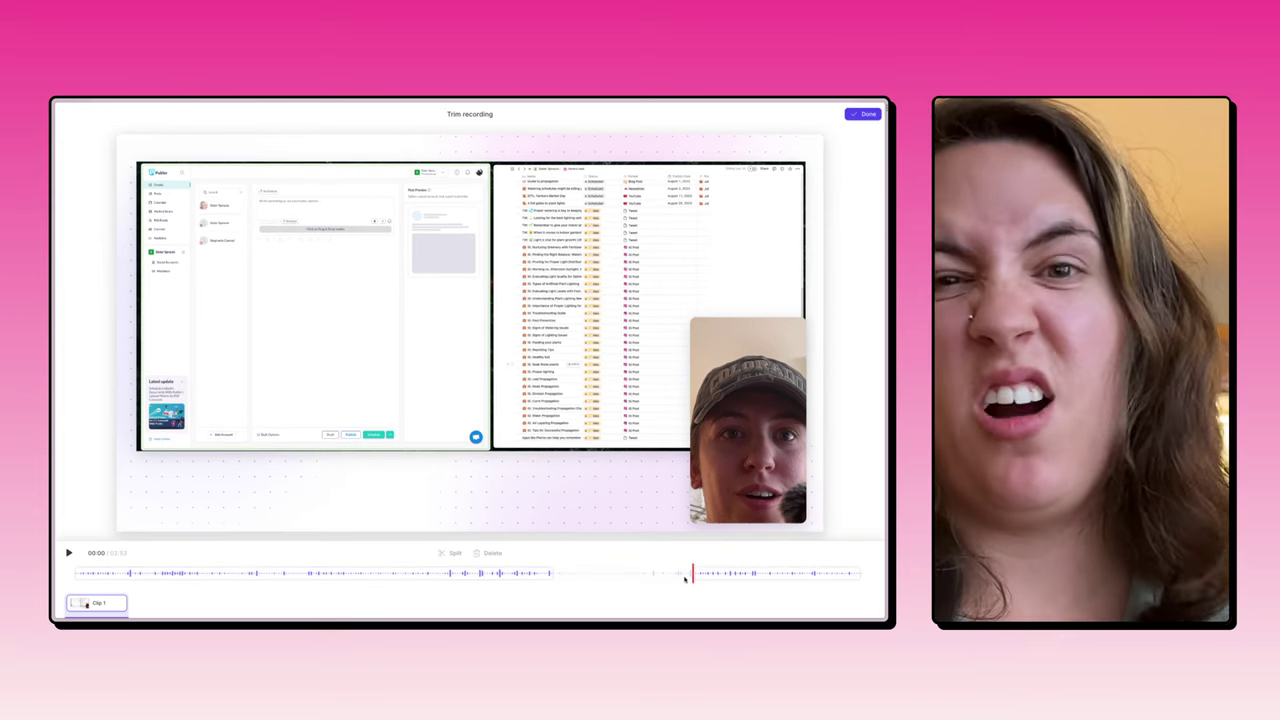
{"action": "left_click", "coordinate": [863, 113]}
{"action": "left_click", "coordinate": [866, 176]}
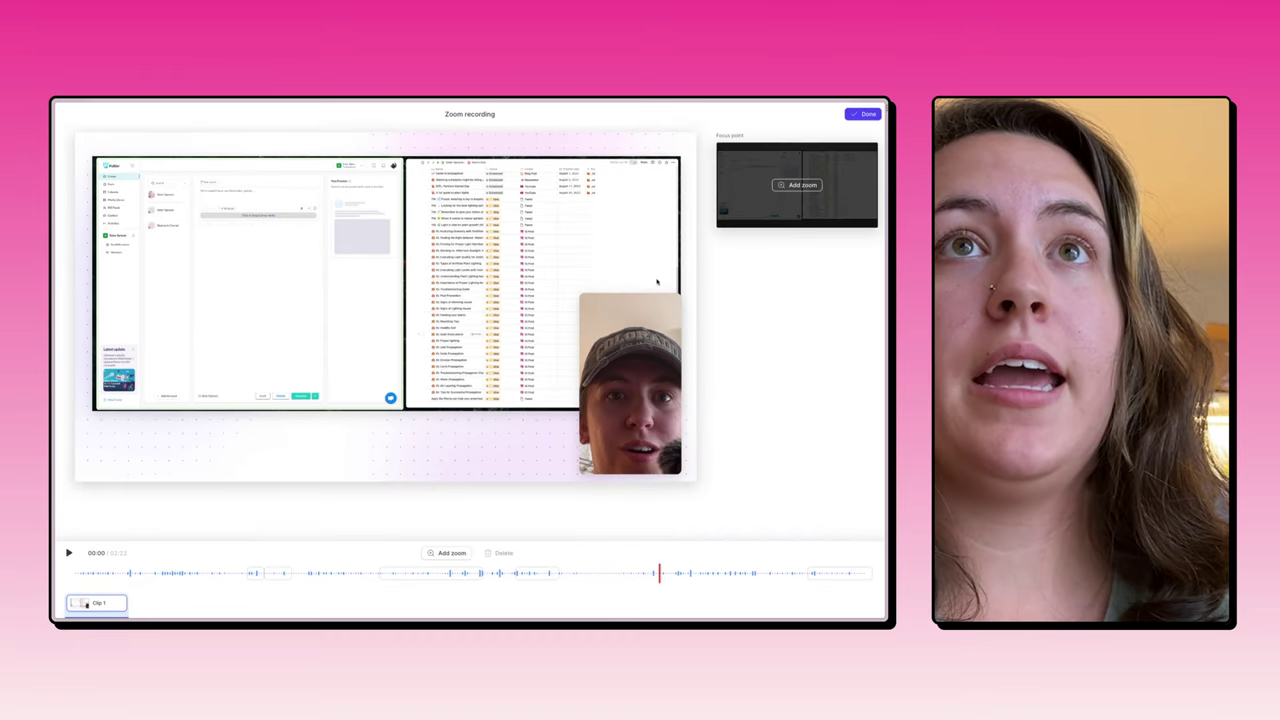
{"action": "left_click", "coordinate": [271, 574]}
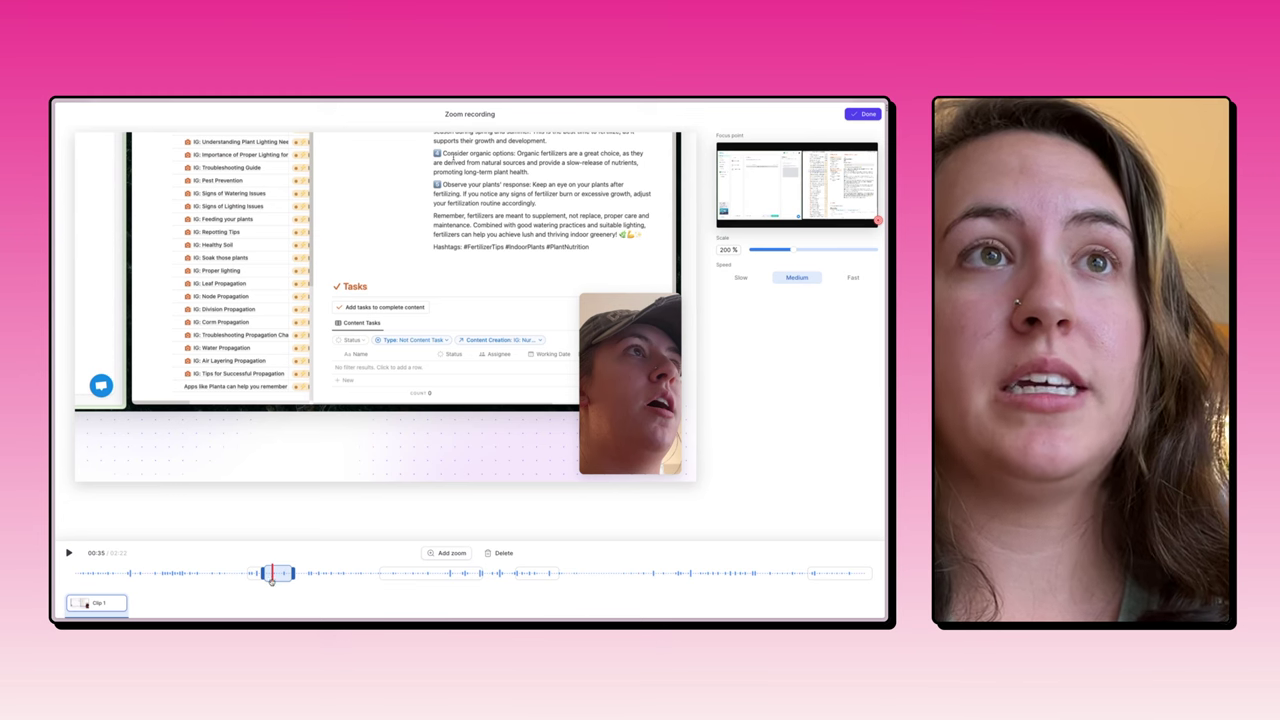
{"action": "left_click", "coordinate": [287, 576]}
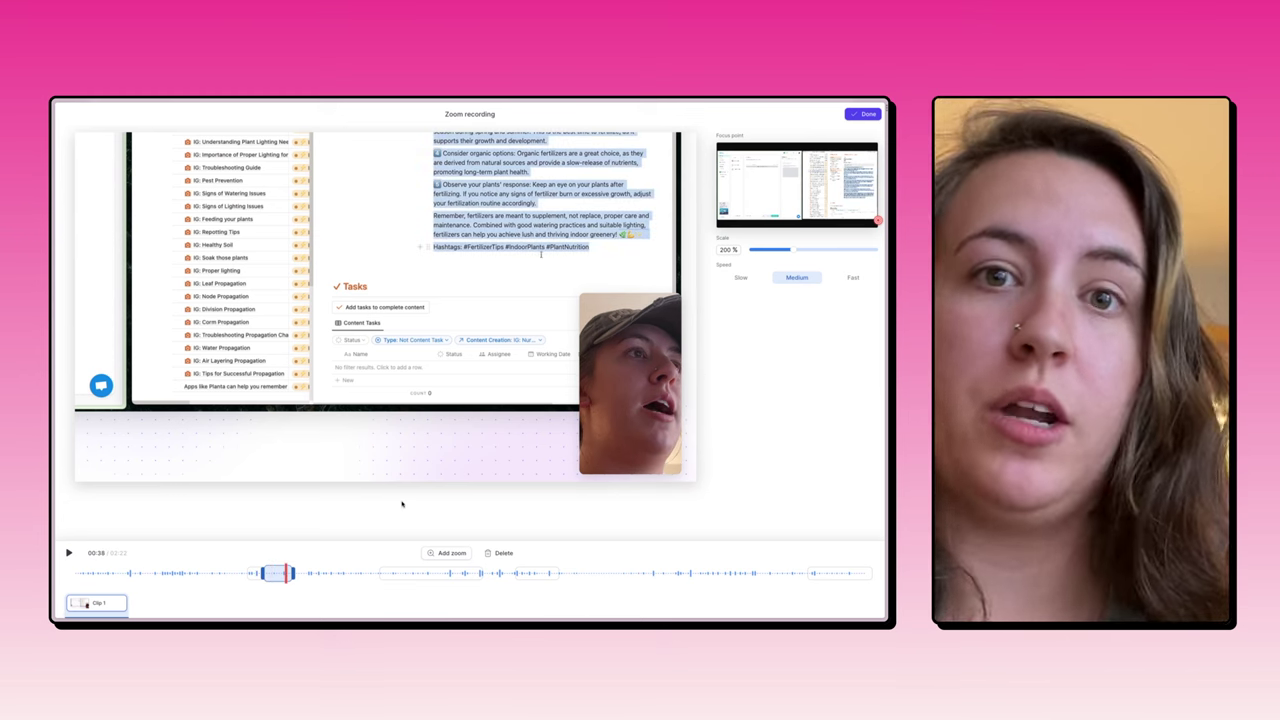
{"action": "left_click", "coordinate": [862, 114]}
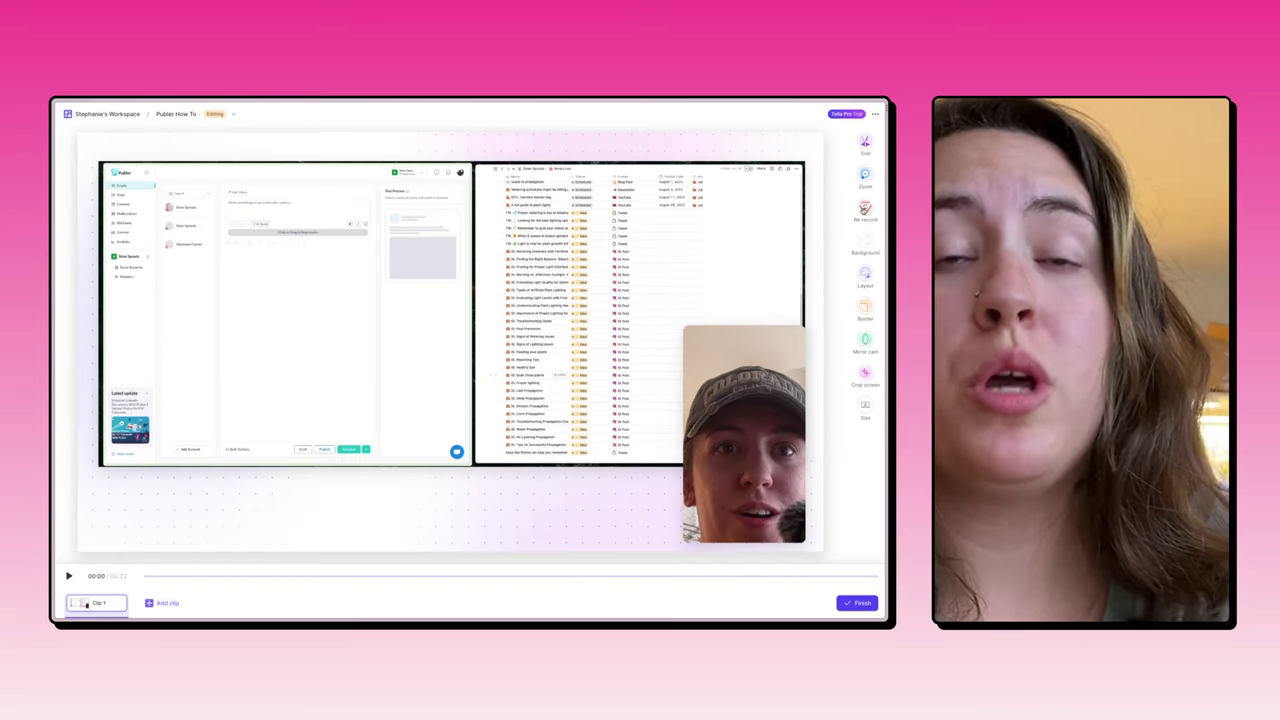
Check the Re-record screen, return to the clip editor, and bring up the Backgrounds picker
{"action": "left_click", "coordinate": [864, 209]}
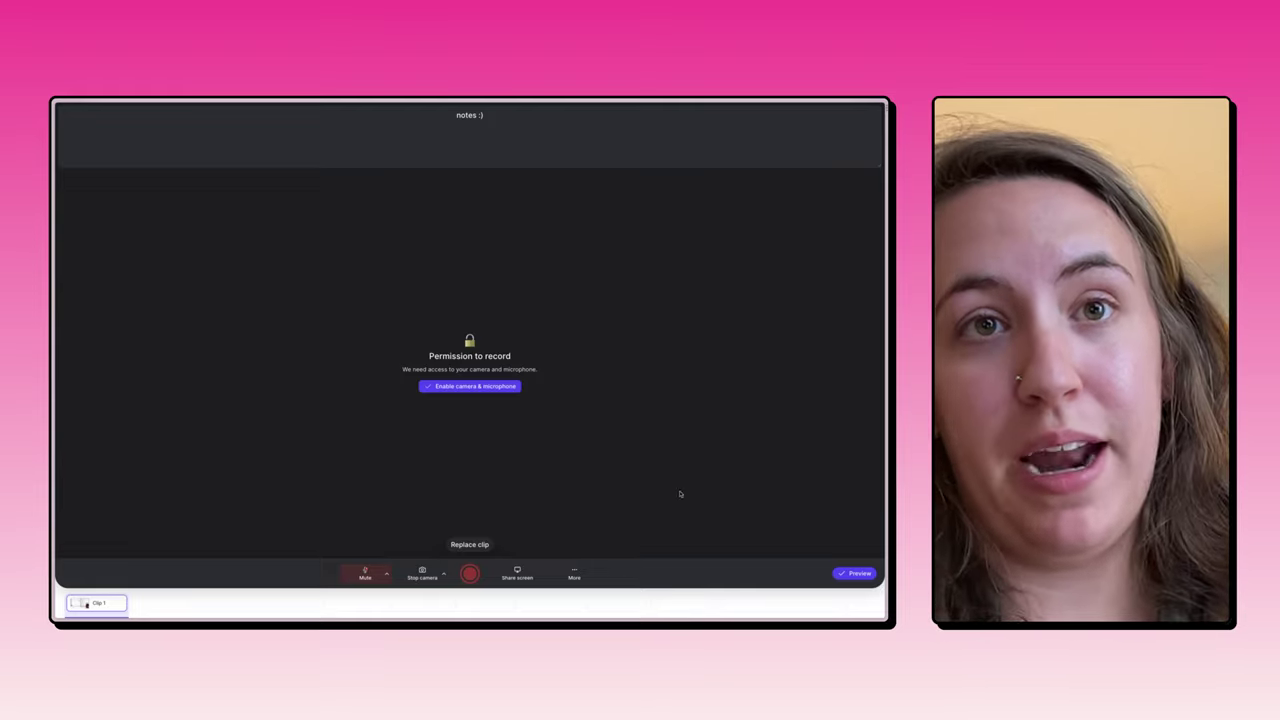
{"action": "left_click", "coordinate": [846, 575]}
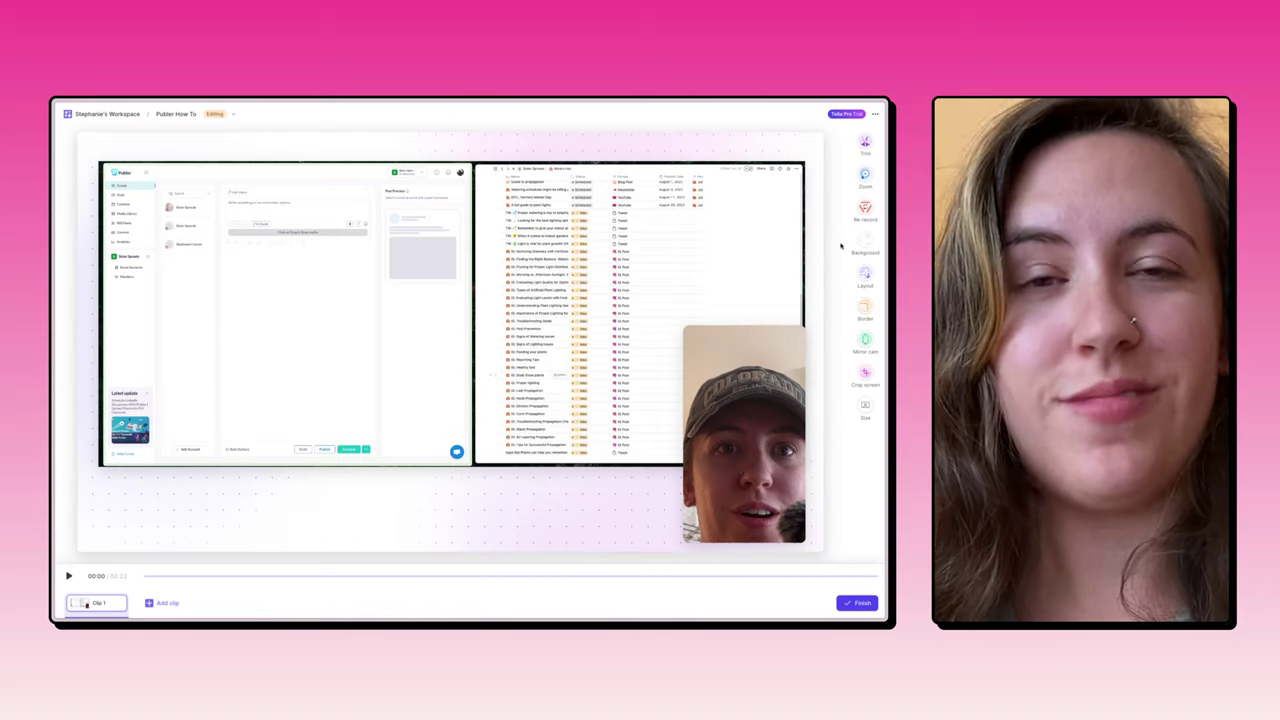
{"action": "left_click", "coordinate": [865, 242]}
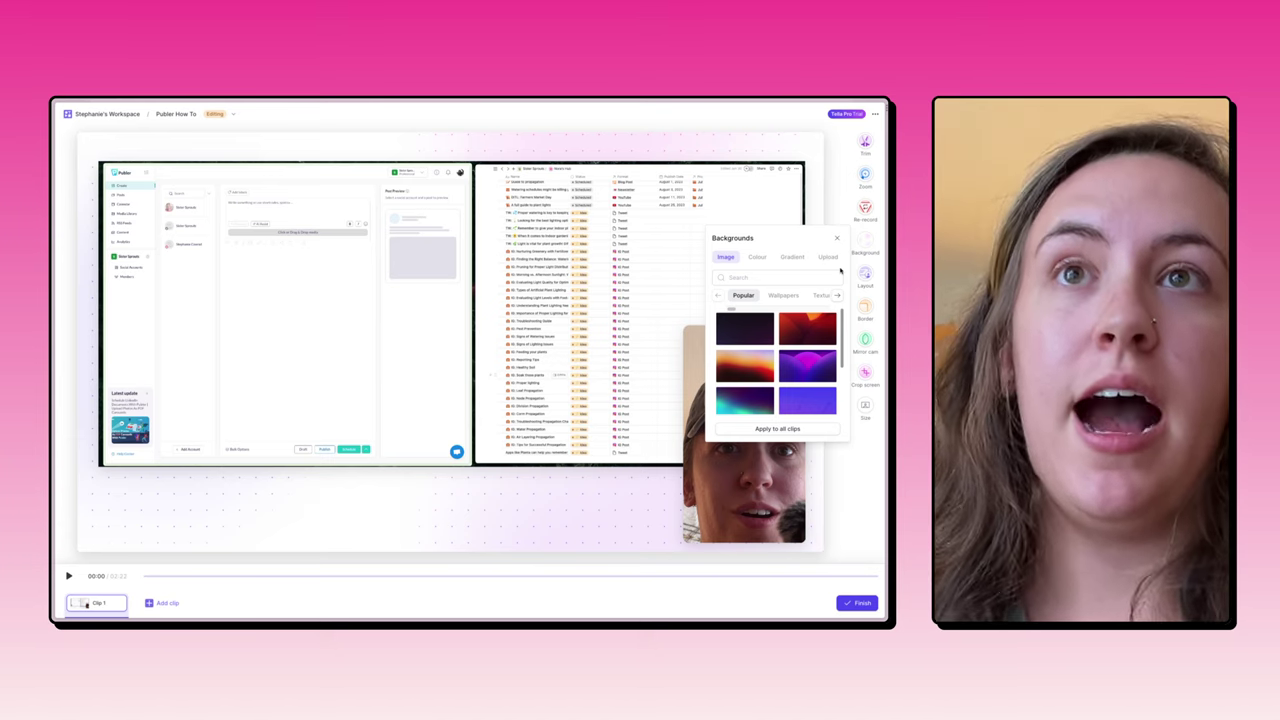
Try the Upload, purple Gradient, Colour and Image background options
{"action": "left_click", "coordinate": [828, 257]}
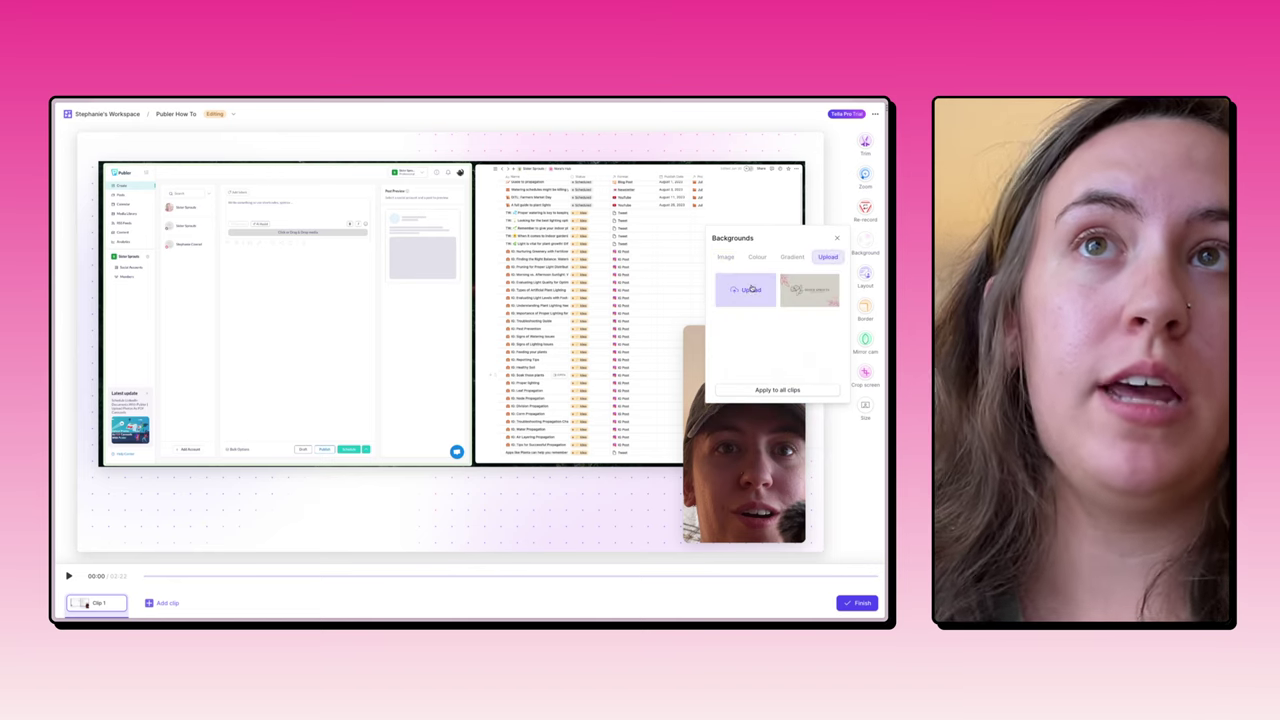
{"action": "left_click", "coordinate": [782, 258]}
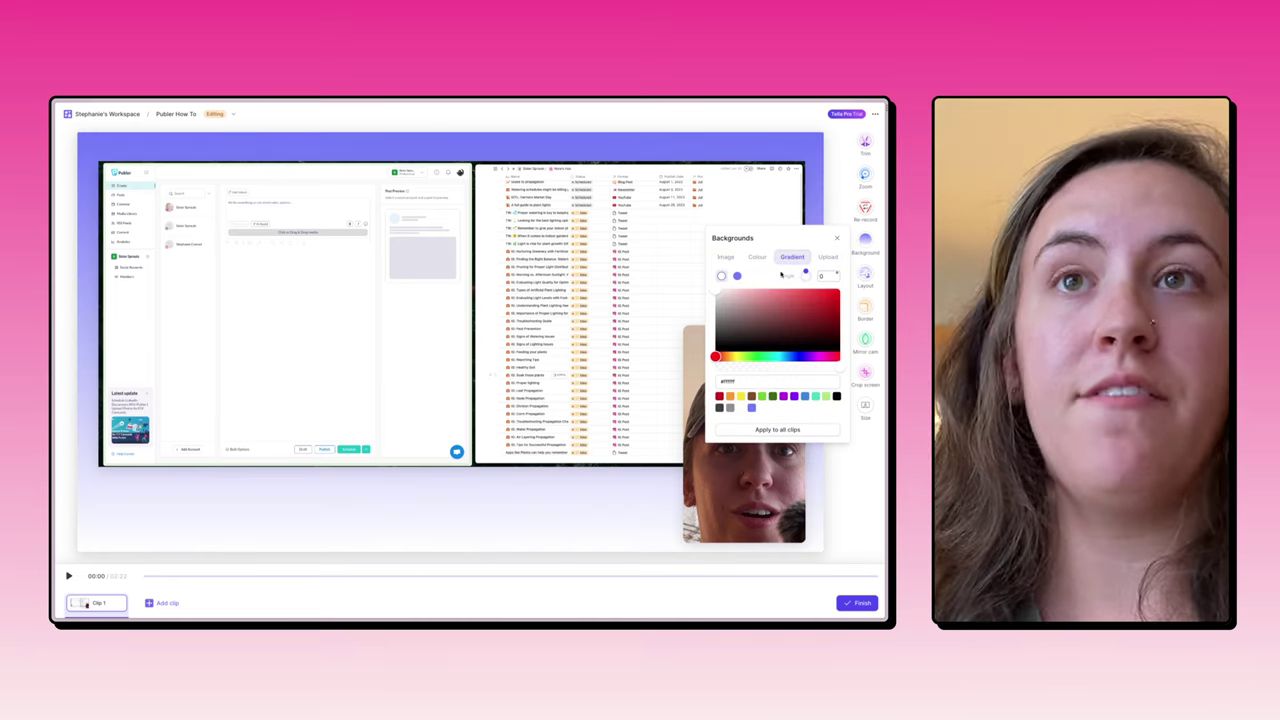
{"action": "left_click", "coordinate": [758, 261]}
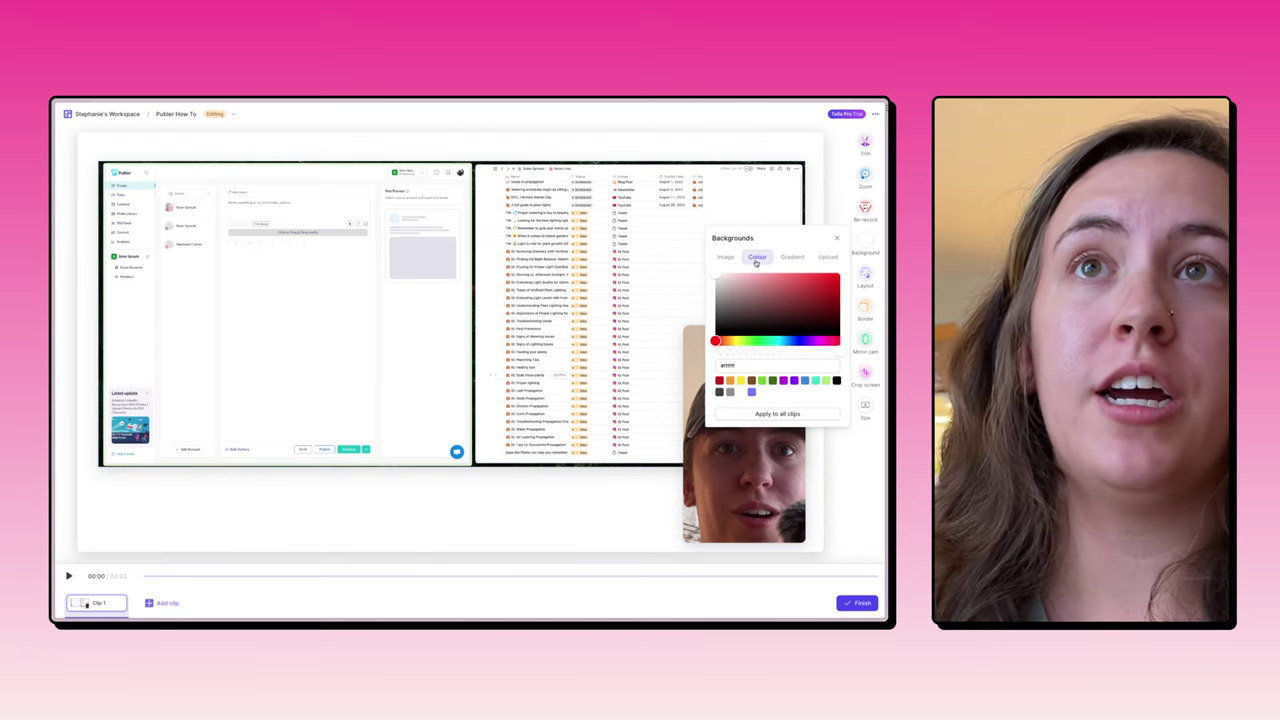
{"action": "left_click", "coordinate": [729, 258]}
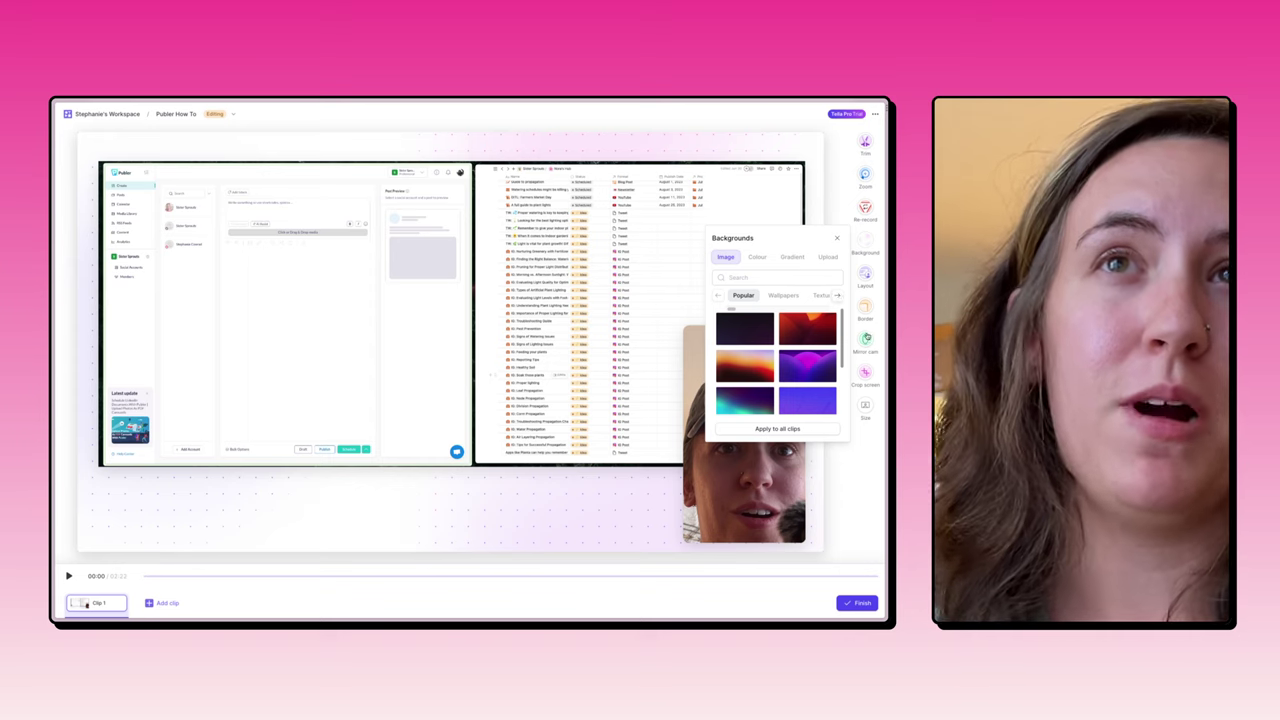
{"action": "left_click", "coordinate": [852, 338]}
Search background images for 'compute' and set the pink-lit keyboard photo as the background
{"action": "left_click", "coordinate": [865, 241]}
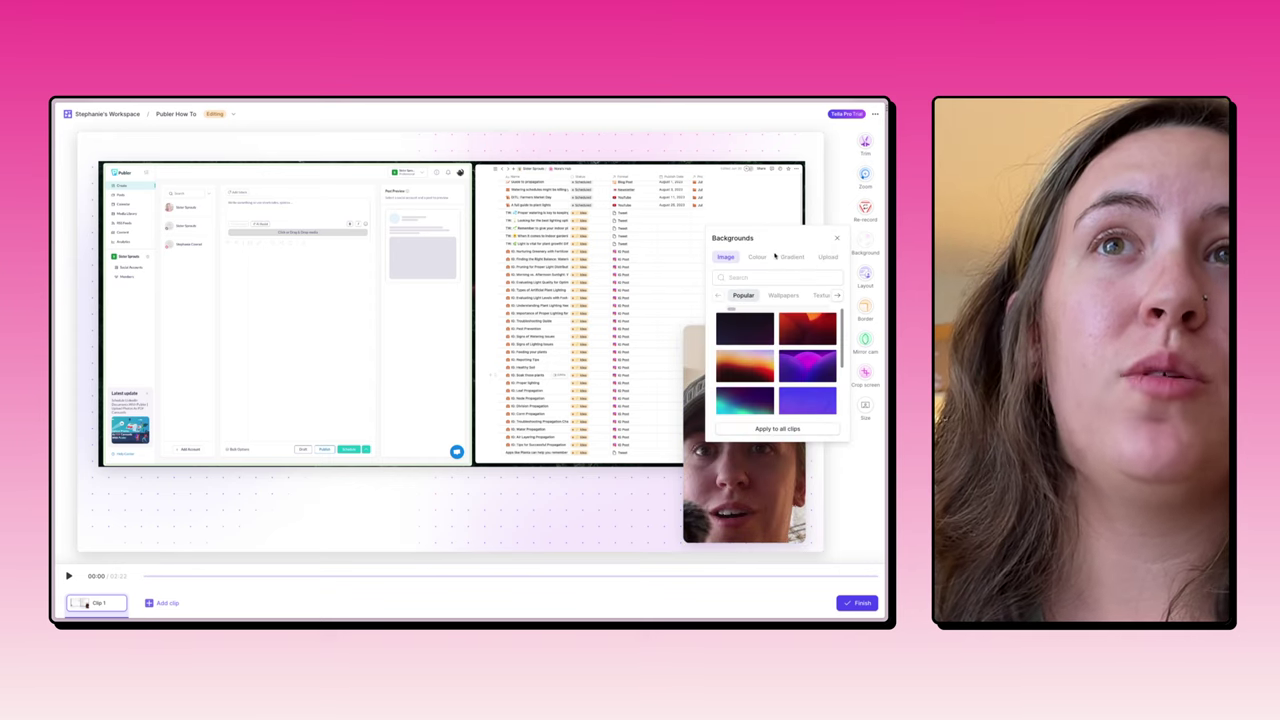
{"action": "left_click", "coordinate": [768, 274]}
{"action": "type", "text": "computer"}
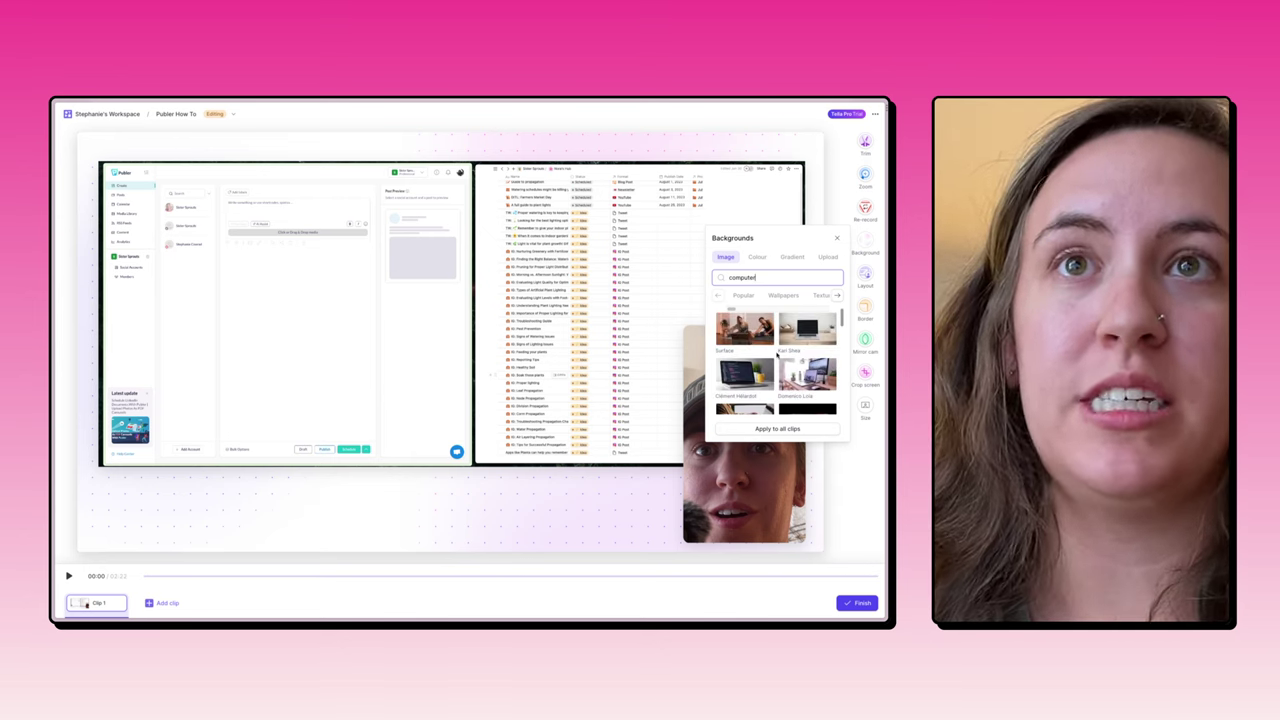
{"action": "scroll", "coordinate": [777, 365], "scroll_direction": "down", "scroll_amount": 3}
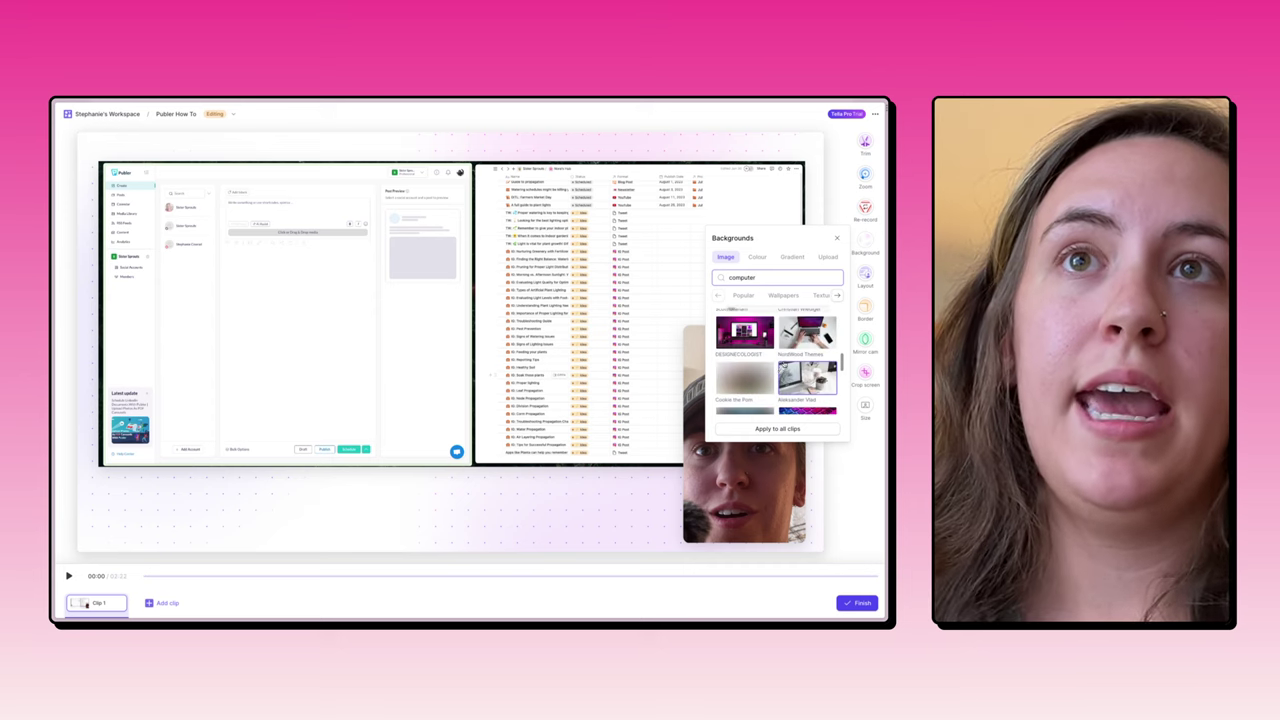
{"action": "scroll", "coordinate": [778, 370], "scroll_direction": "down", "scroll_amount": 2}
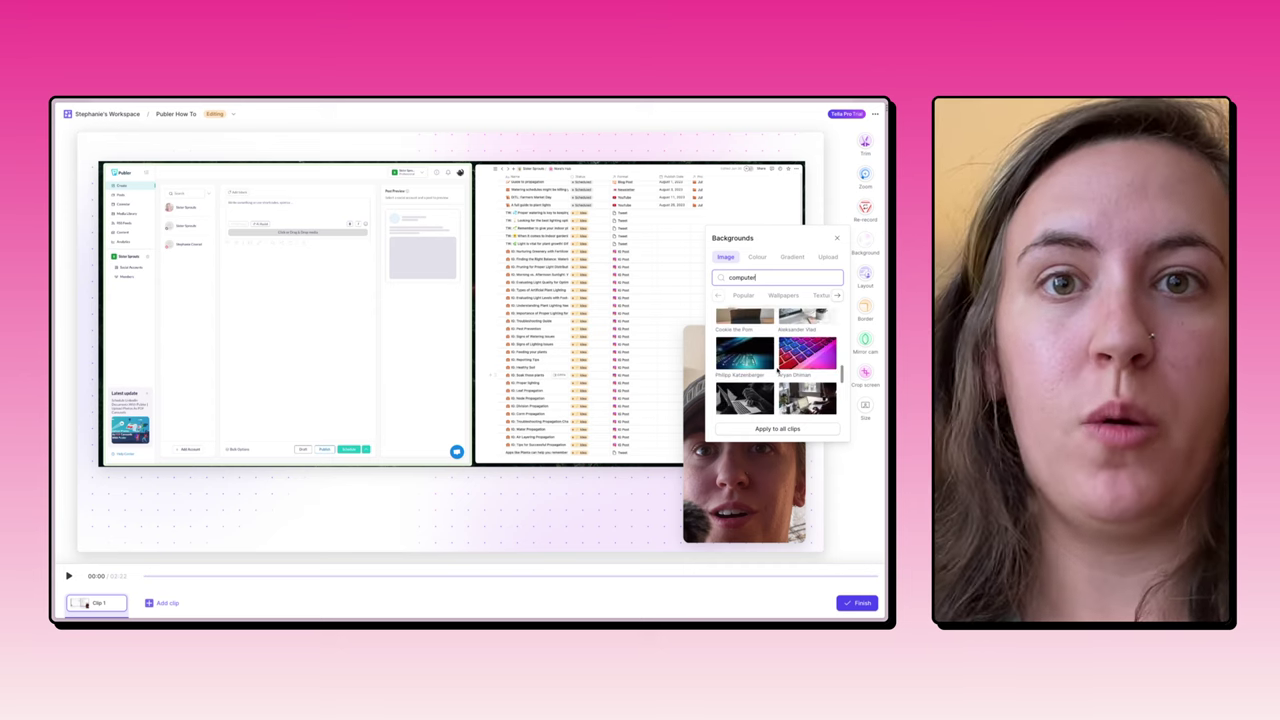
{"action": "left_click", "coordinate": [806, 354]}
{"action": "left_click", "coordinate": [865, 274]}
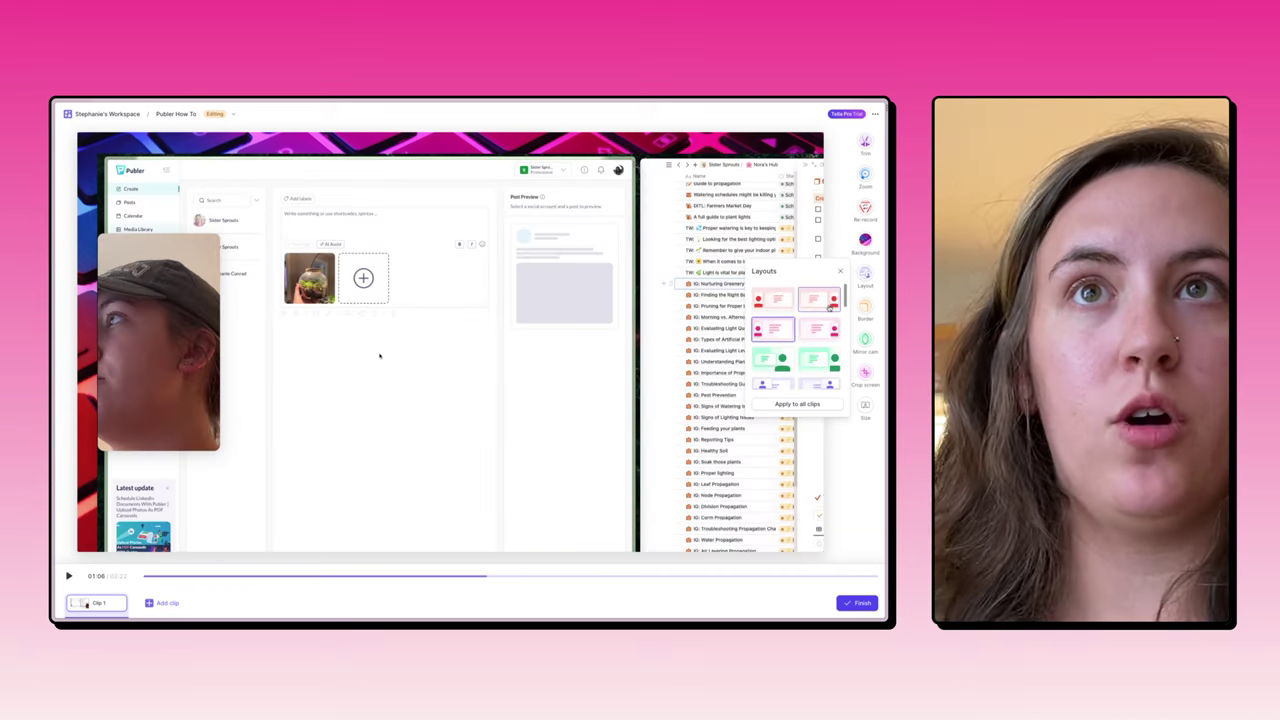
Apply the full-screen layout with a small camera bubble in the top-left corner
{"action": "scroll", "coordinate": [787, 357], "scroll_direction": "down", "scroll_amount": 3}
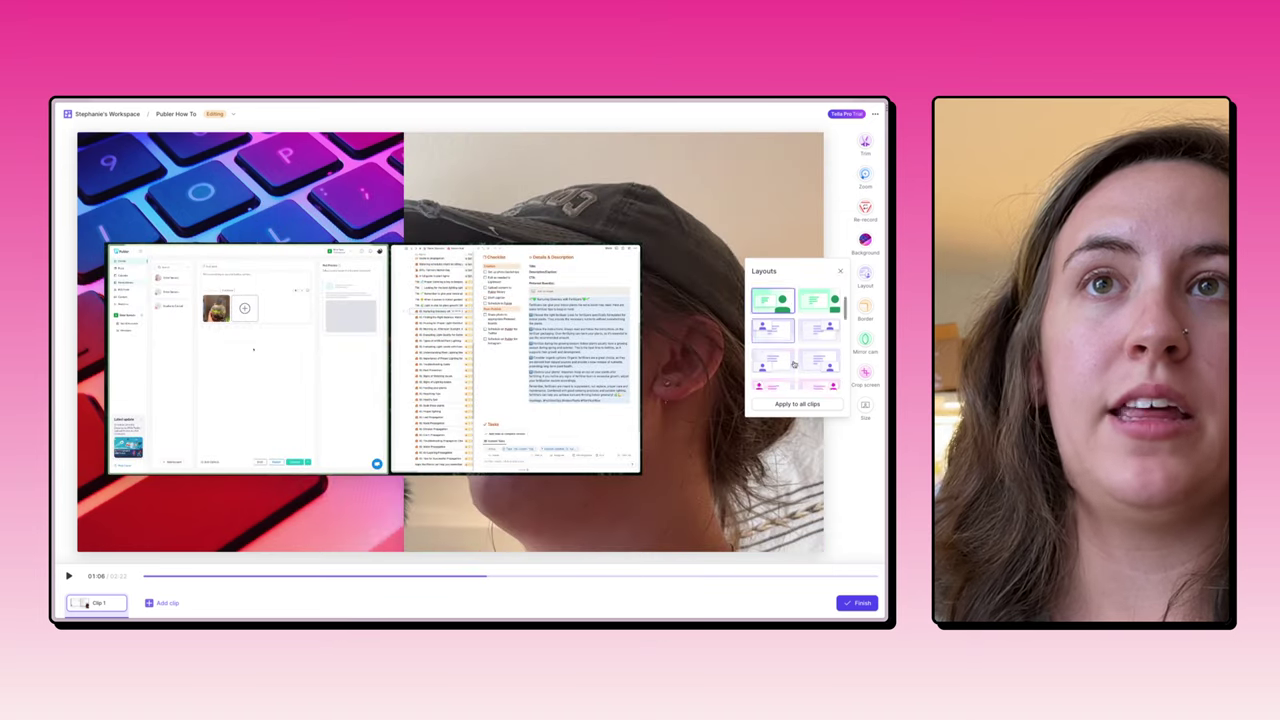
{"action": "scroll", "coordinate": [784, 354], "scroll_direction": "down", "scroll_amount": 2}
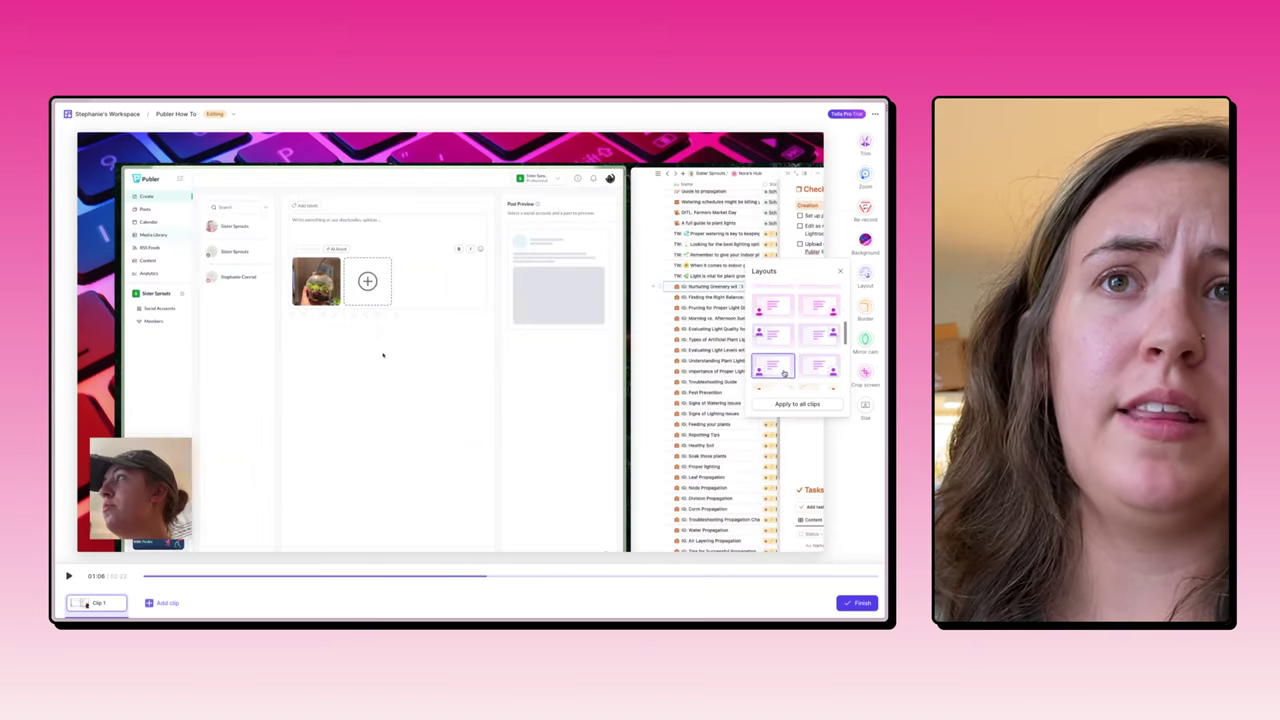
{"action": "scroll", "coordinate": [784, 373], "scroll_direction": "down", "scroll_amount": 1}
{"action": "left_click", "coordinate": [382, 355]}
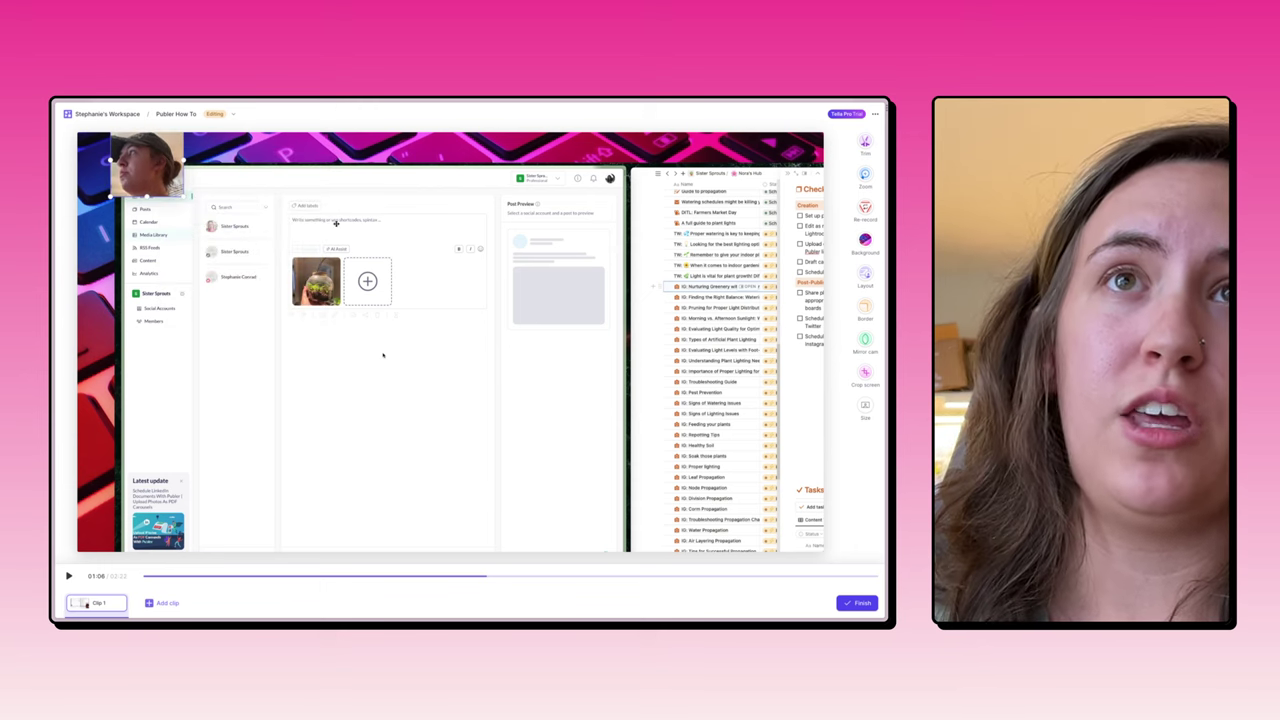
Try square corners, no border, and the other corner shape on the recording frame
{"action": "left_click", "coordinate": [865, 309]}
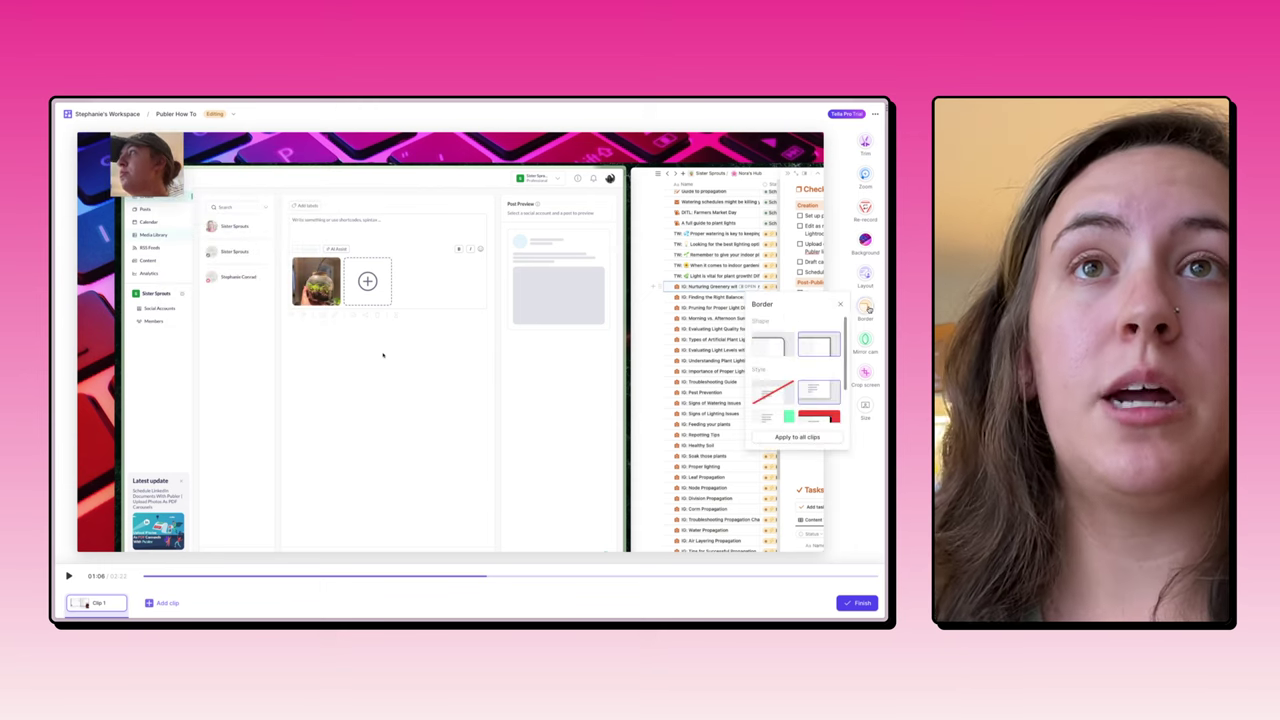
{"action": "left_click", "coordinate": [770, 346]}
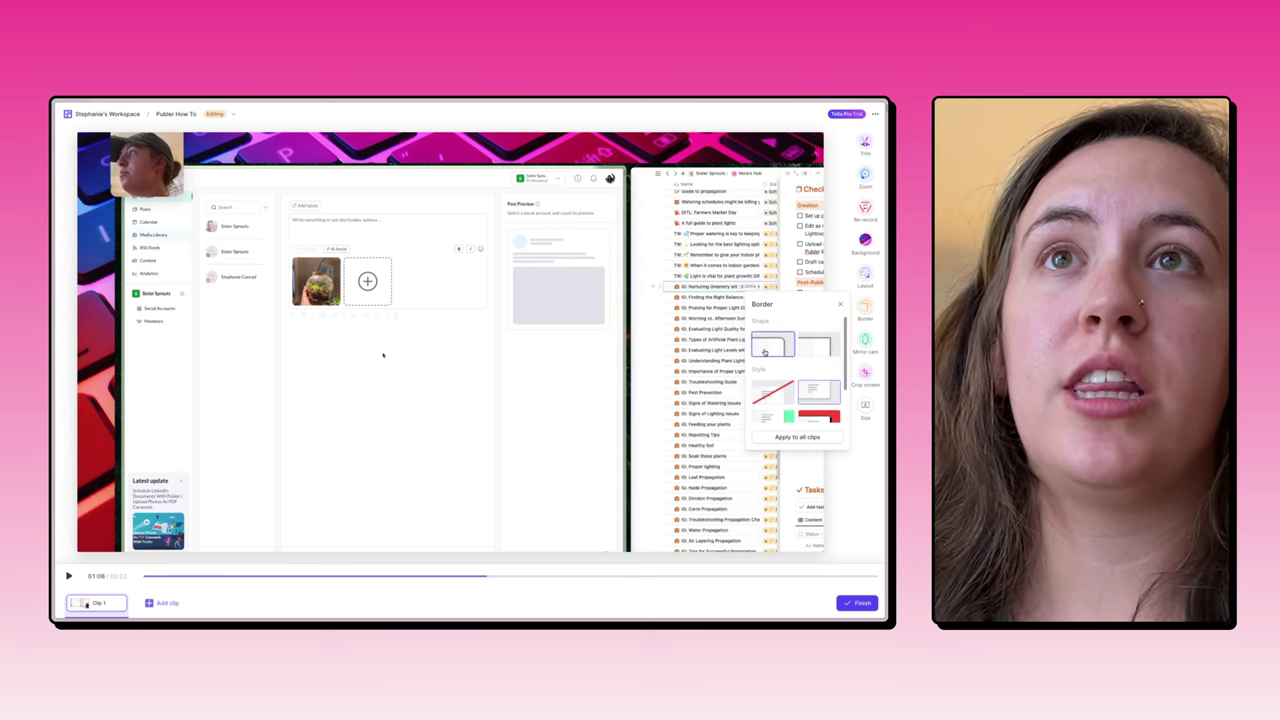
{"action": "left_click", "coordinate": [789, 398]}
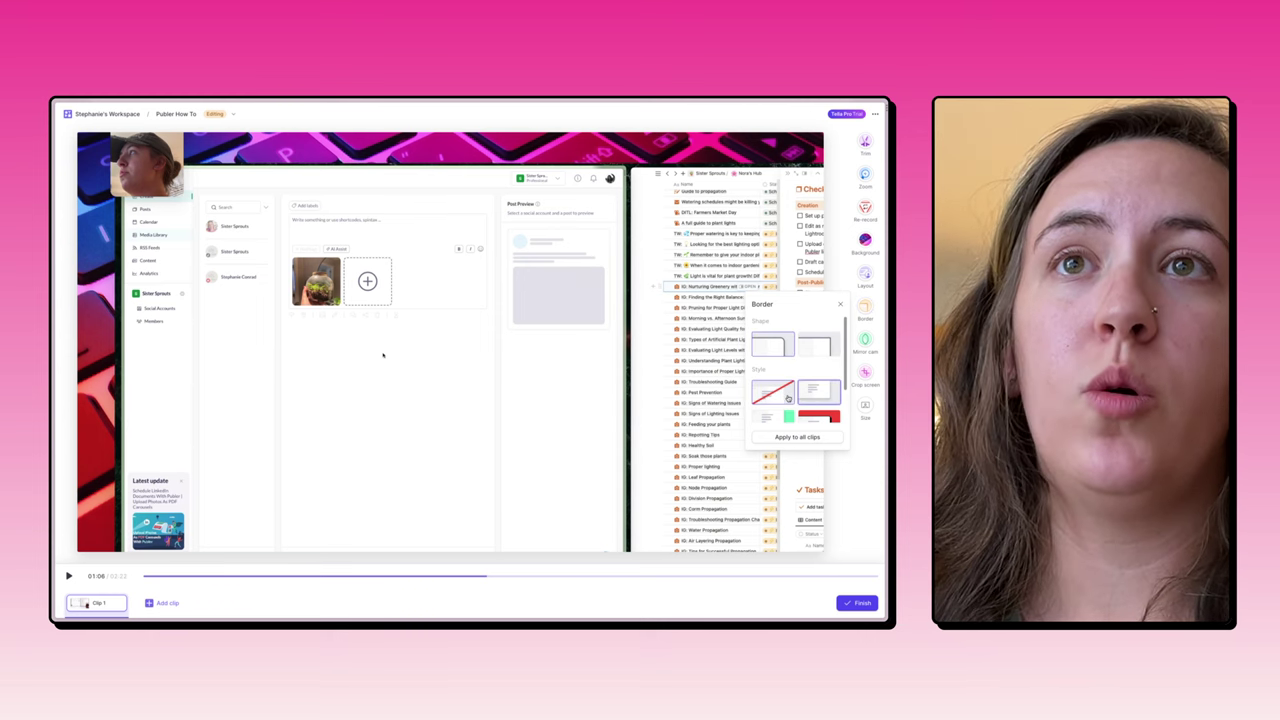
{"action": "left_click", "coordinate": [797, 350]}
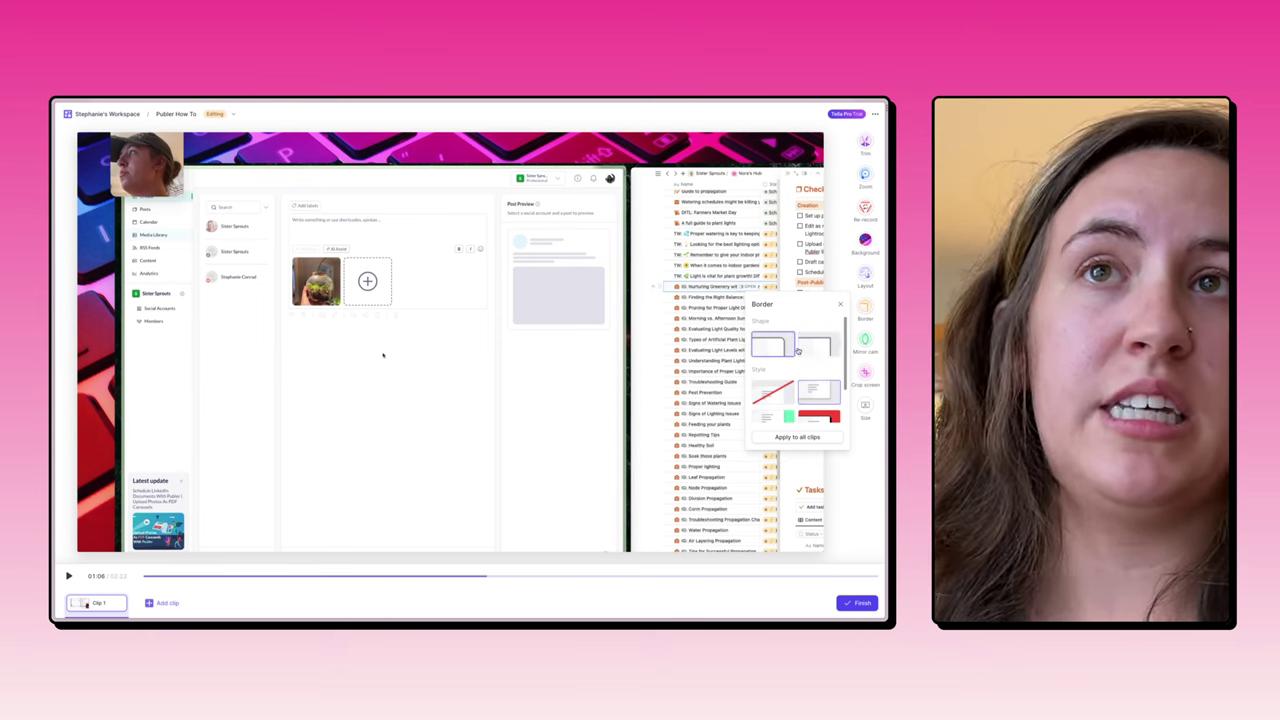
{"action": "scroll", "coordinate": [780, 380], "scroll_direction": "down", "scroll_amount": 2}
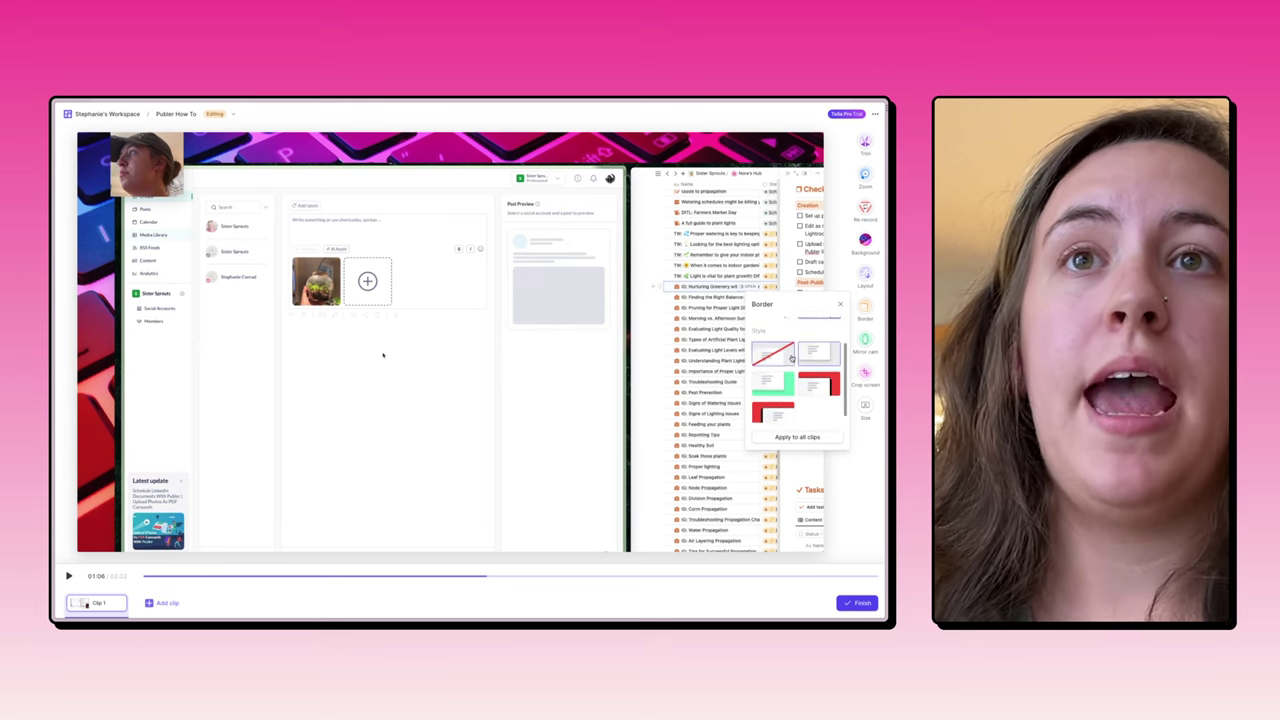
Try the red and green border styles, then apply the light framed border
{"action": "left_click", "coordinate": [778, 402]}
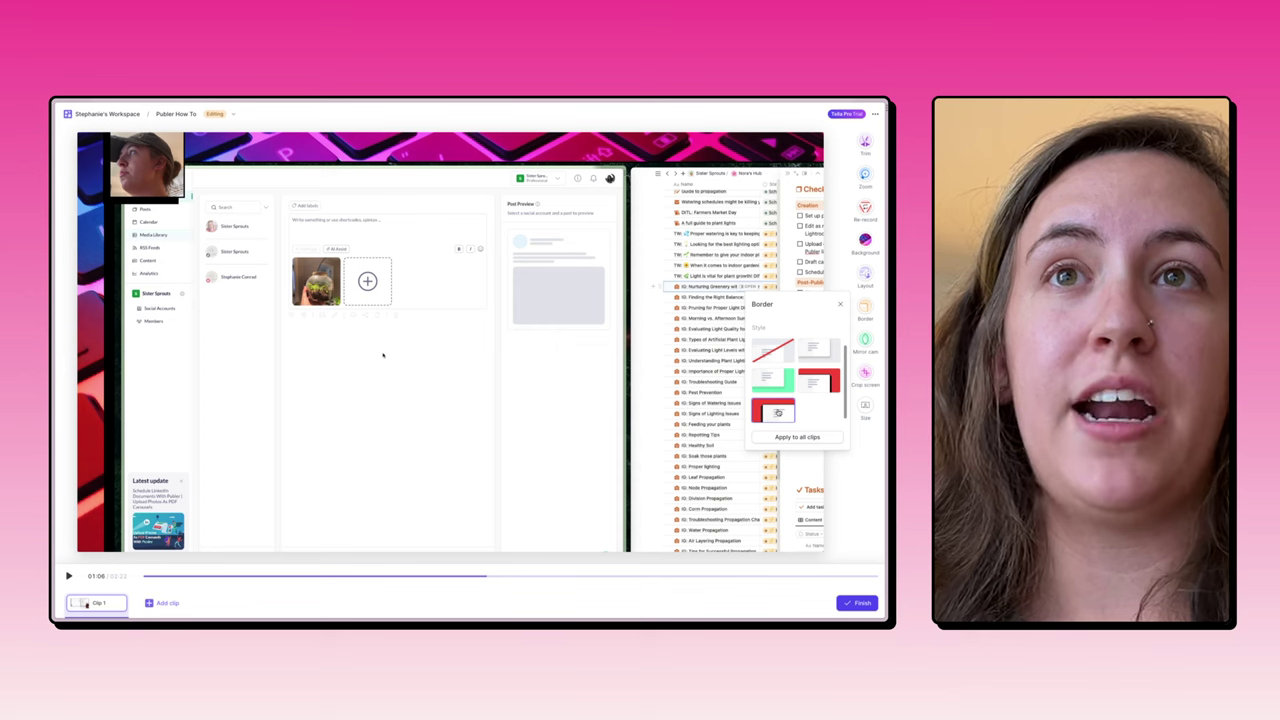
{"action": "left_click", "coordinate": [781, 386]}
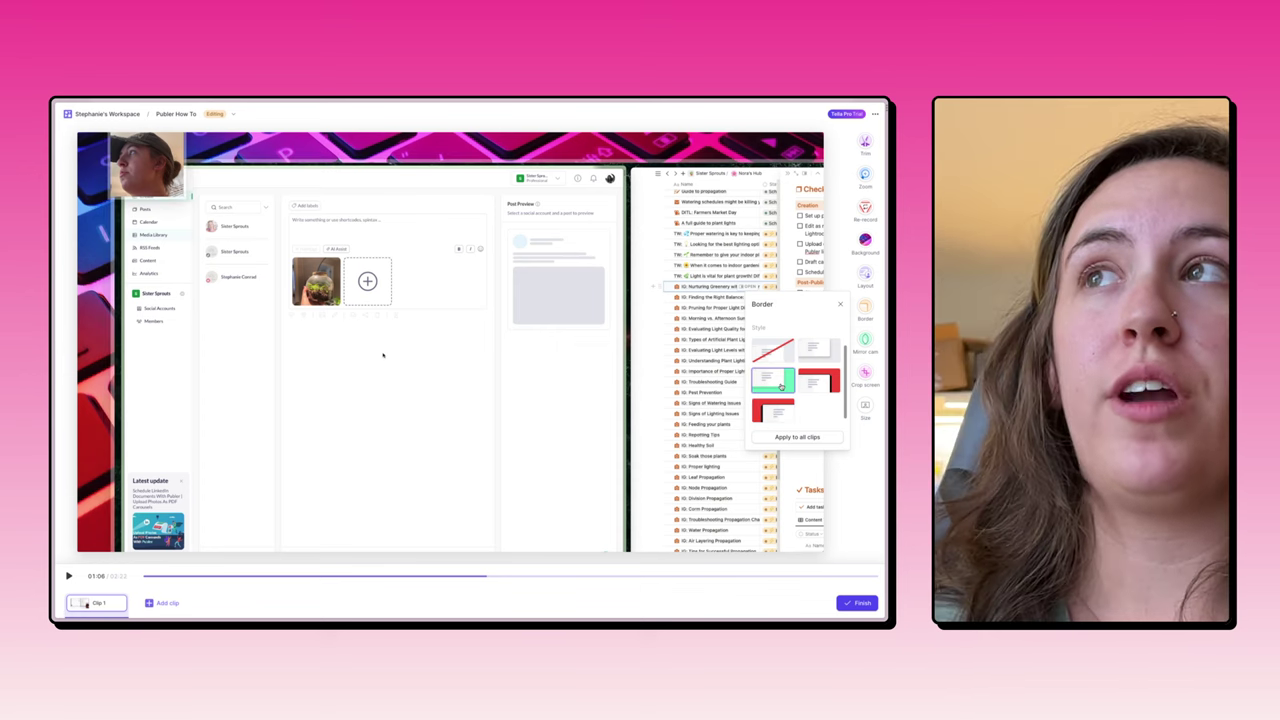
{"action": "left_click", "coordinate": [775, 358]}
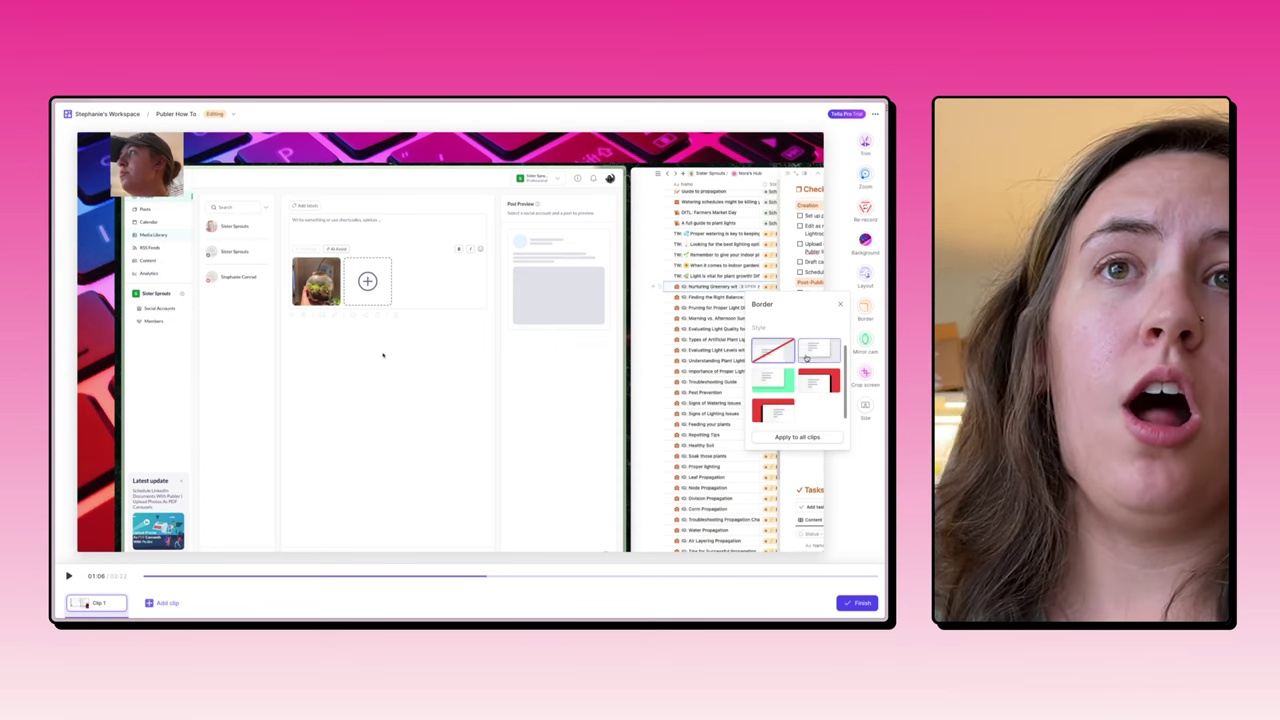
{"action": "left_click", "coordinate": [812, 356]}
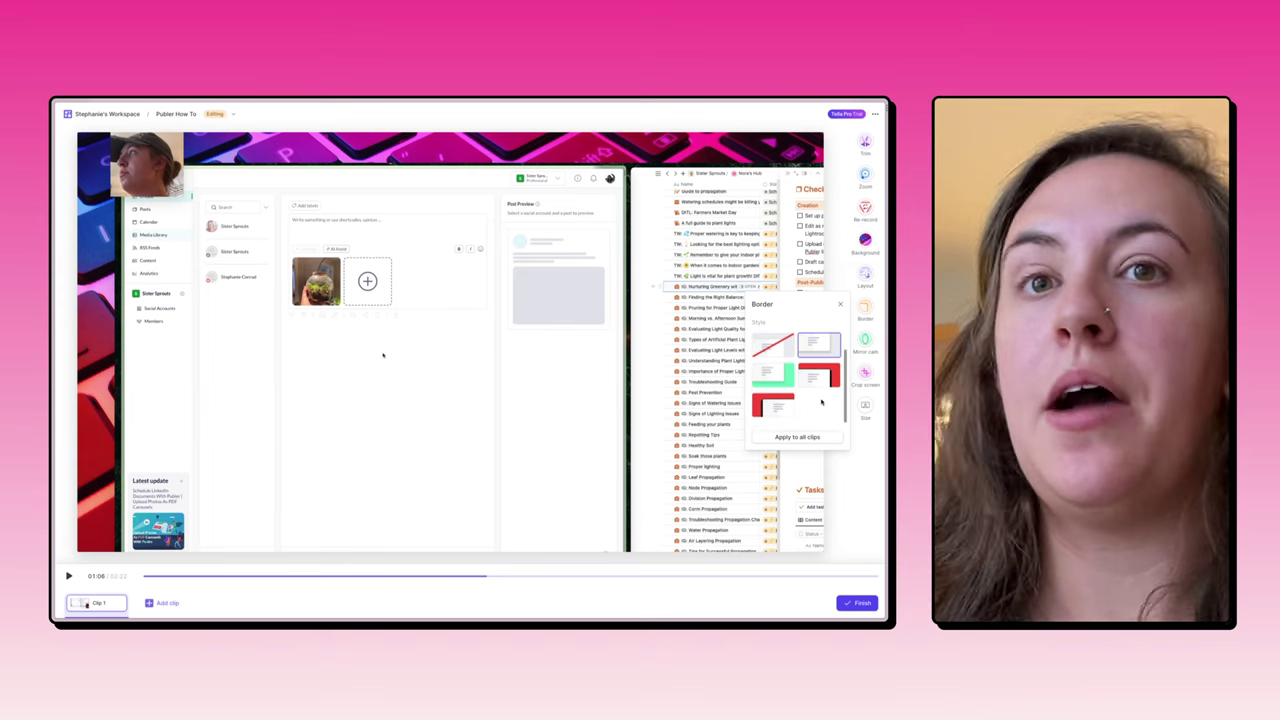
{"action": "left_click", "coordinate": [868, 340]}
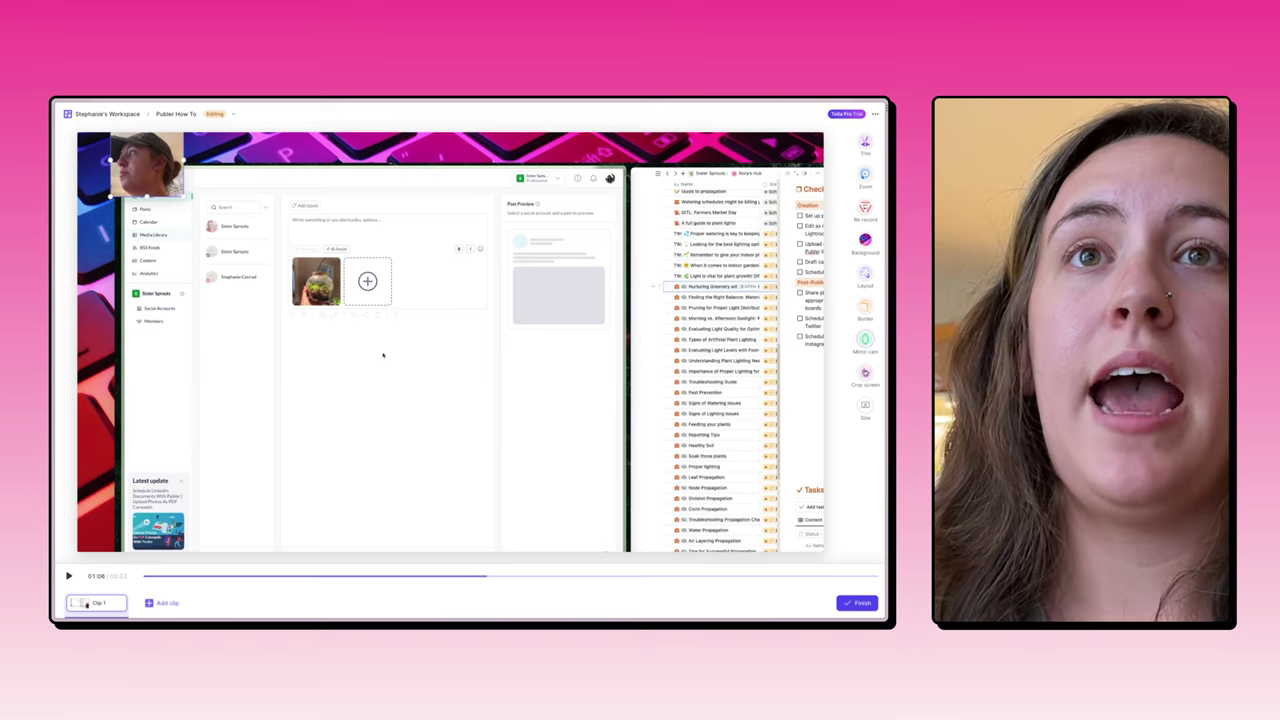
Crop the left edge off the screen recording and switch the video size to Portrait
{"action": "left_click", "coordinate": [865, 372]}
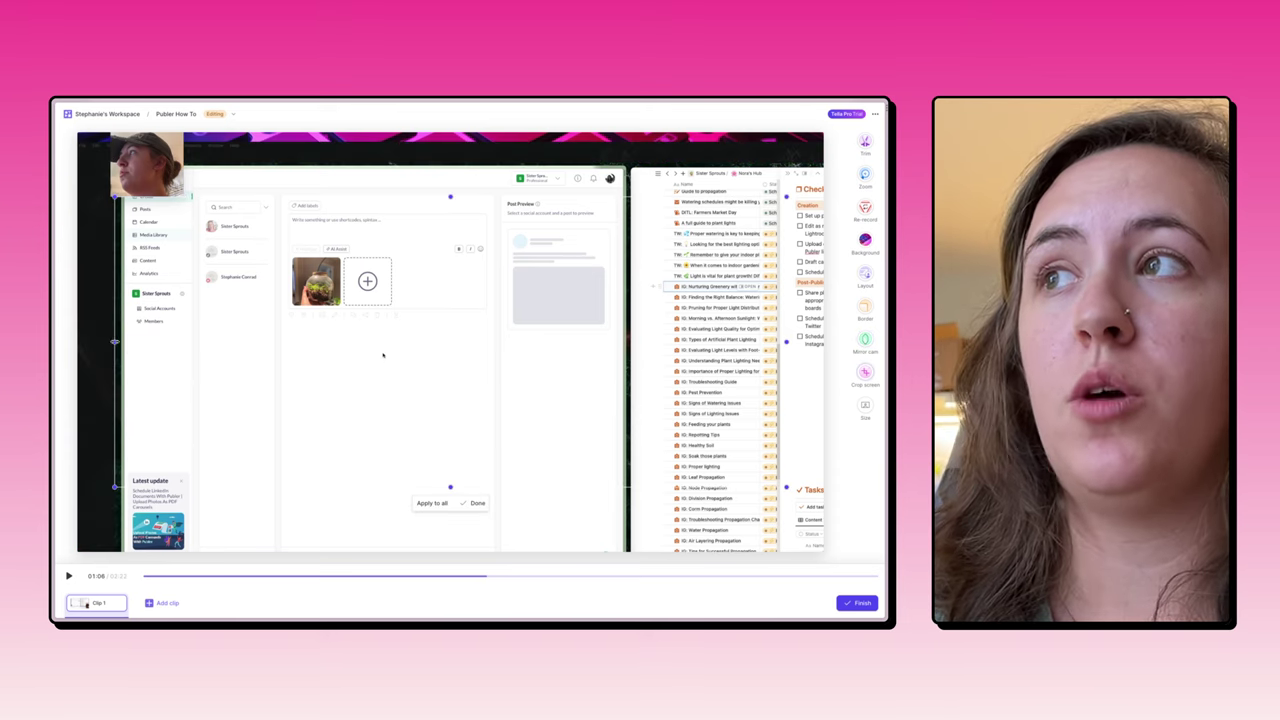
{"action": "left_click_drag", "start_coordinate": [115, 343], "coordinate": [183, 340]}
{"action": "key", "text": "Return"}
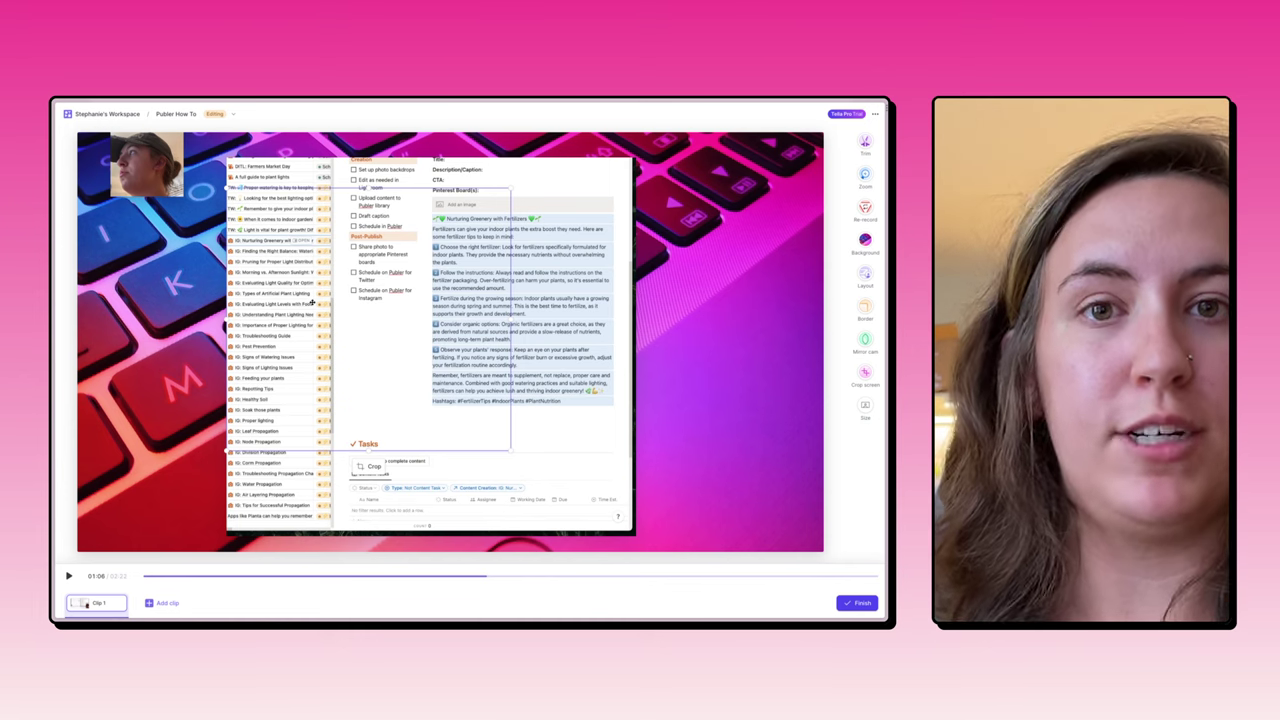
{"action": "left_click", "coordinate": [860, 406]}
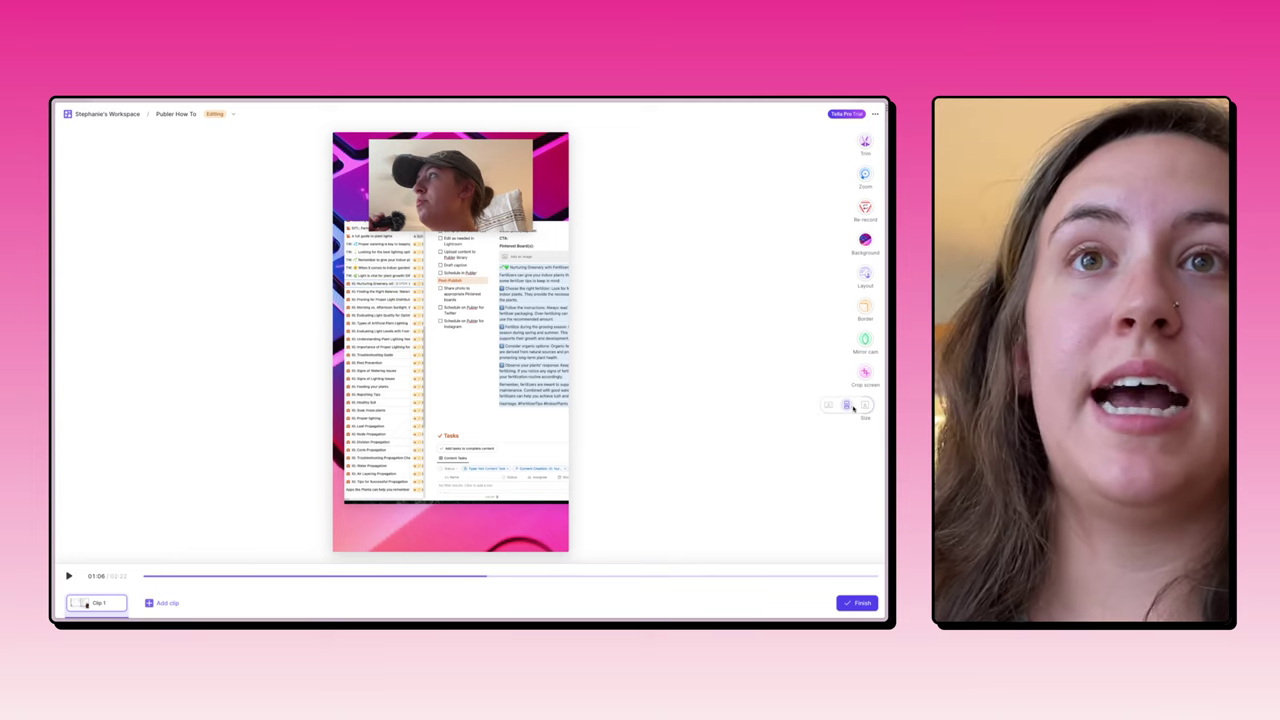
Try Square and Portrait sizes, settle on Landscape, and finish editing the video
{"action": "left_click", "coordinate": [865, 406]}
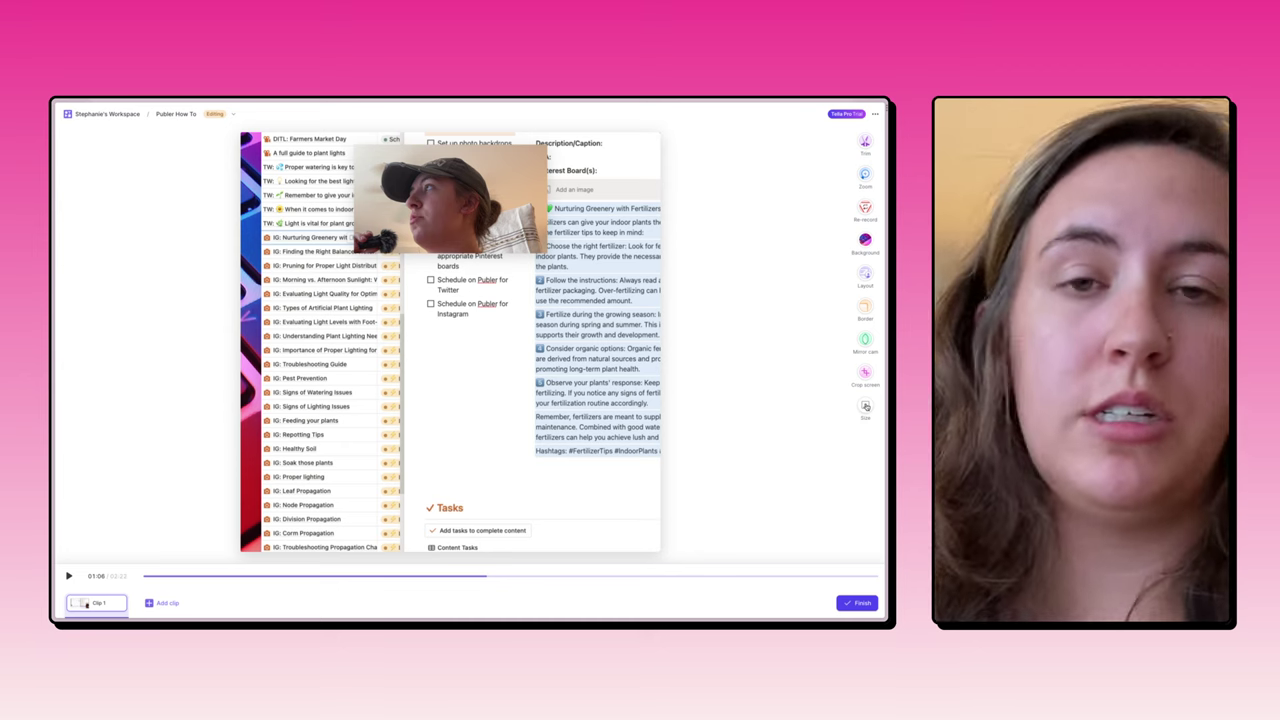
{"action": "left_click", "coordinate": [865, 406]}
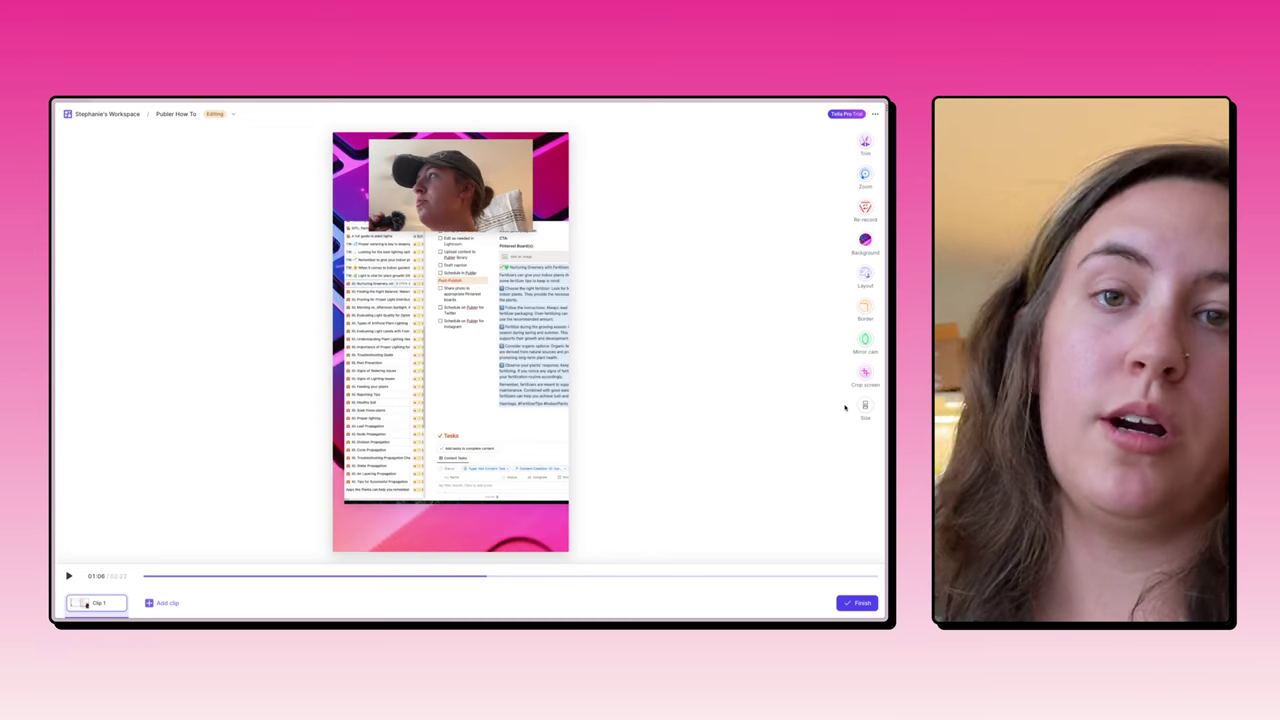
{"action": "mouse_move", "coordinate": [865, 406]}
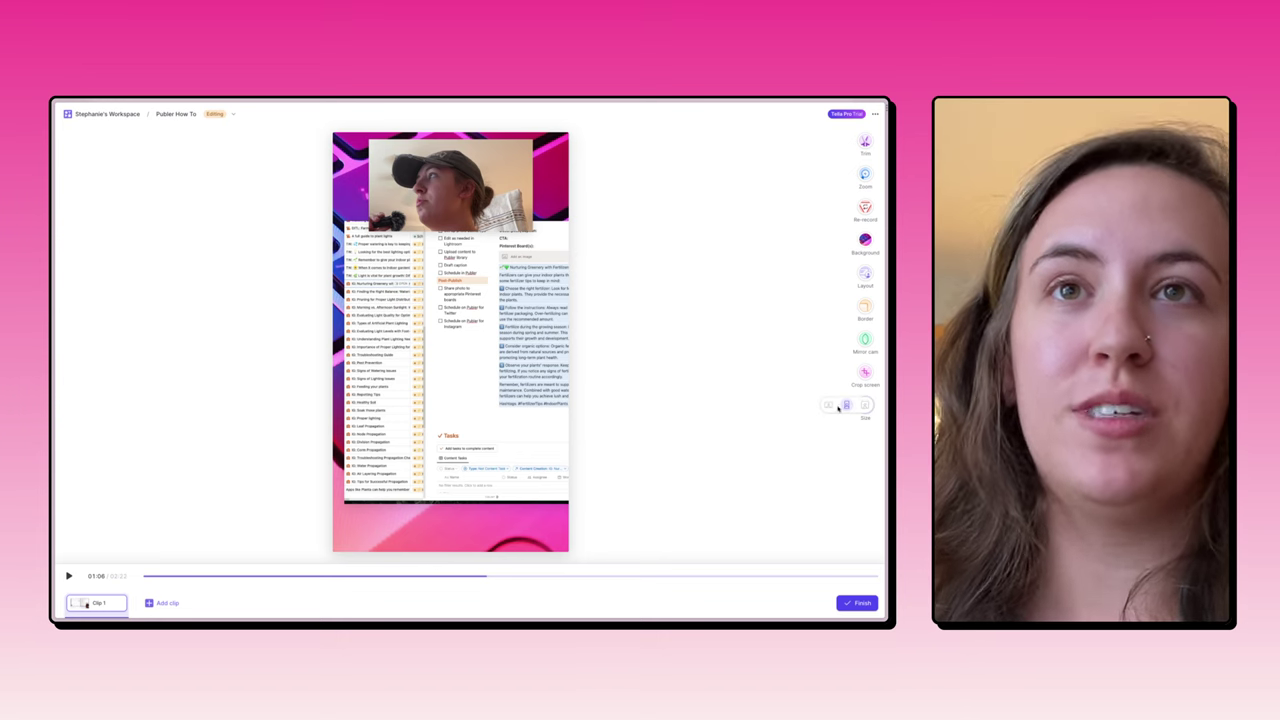
{"action": "left_click", "coordinate": [829, 406]}
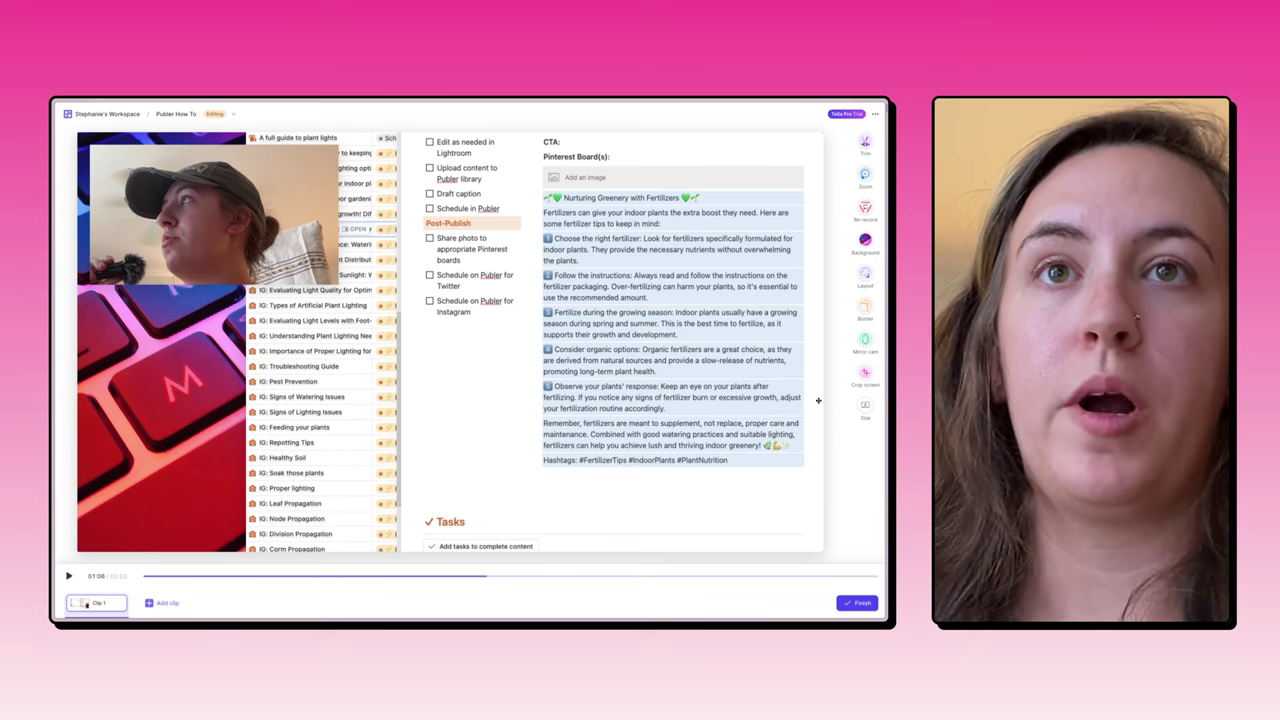
{"action": "left_click", "coordinate": [857, 602]}
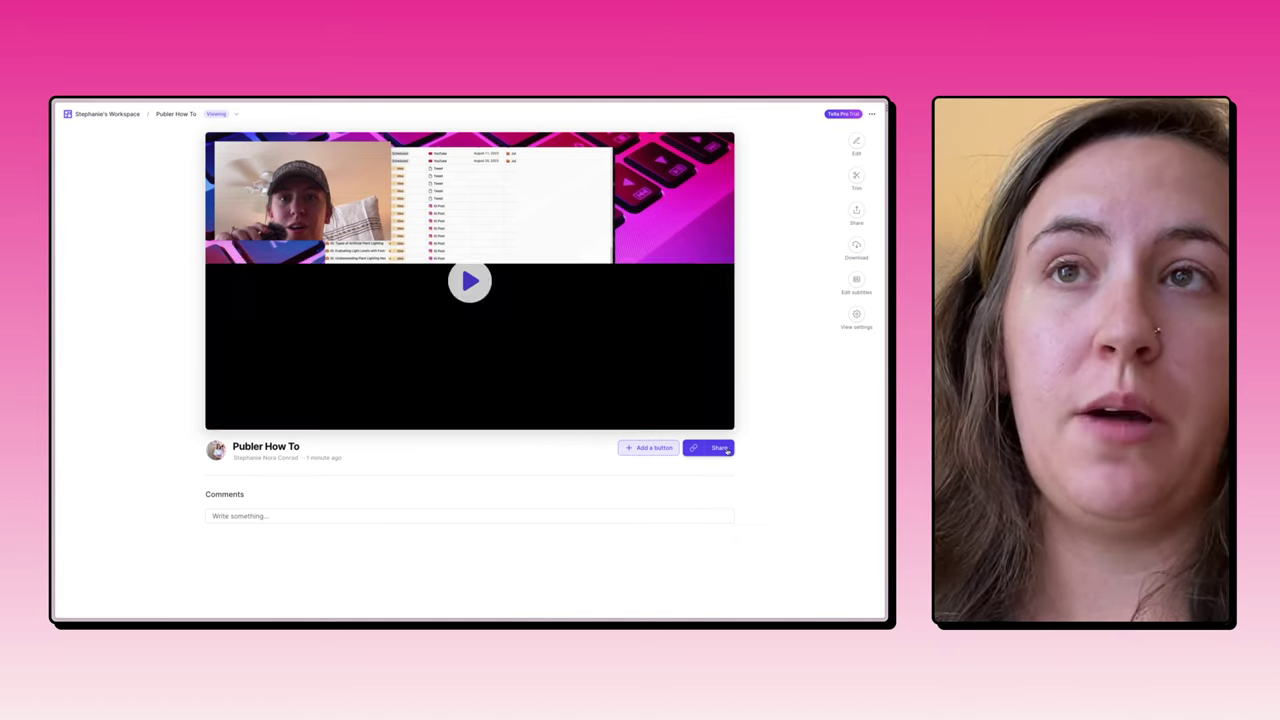
{"action": "left_click", "coordinate": [725, 449]}
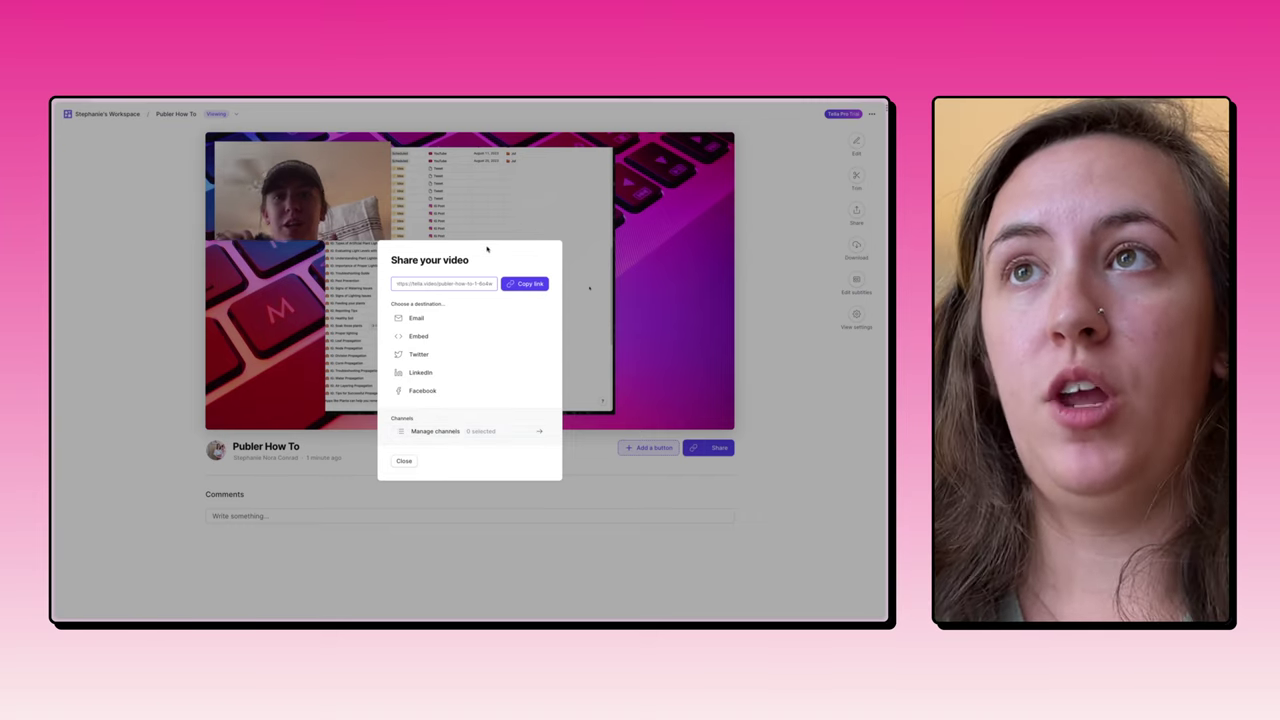
{"action": "left_click", "coordinate": [812, 431]}
{"action": "left_click", "coordinate": [656, 449]}
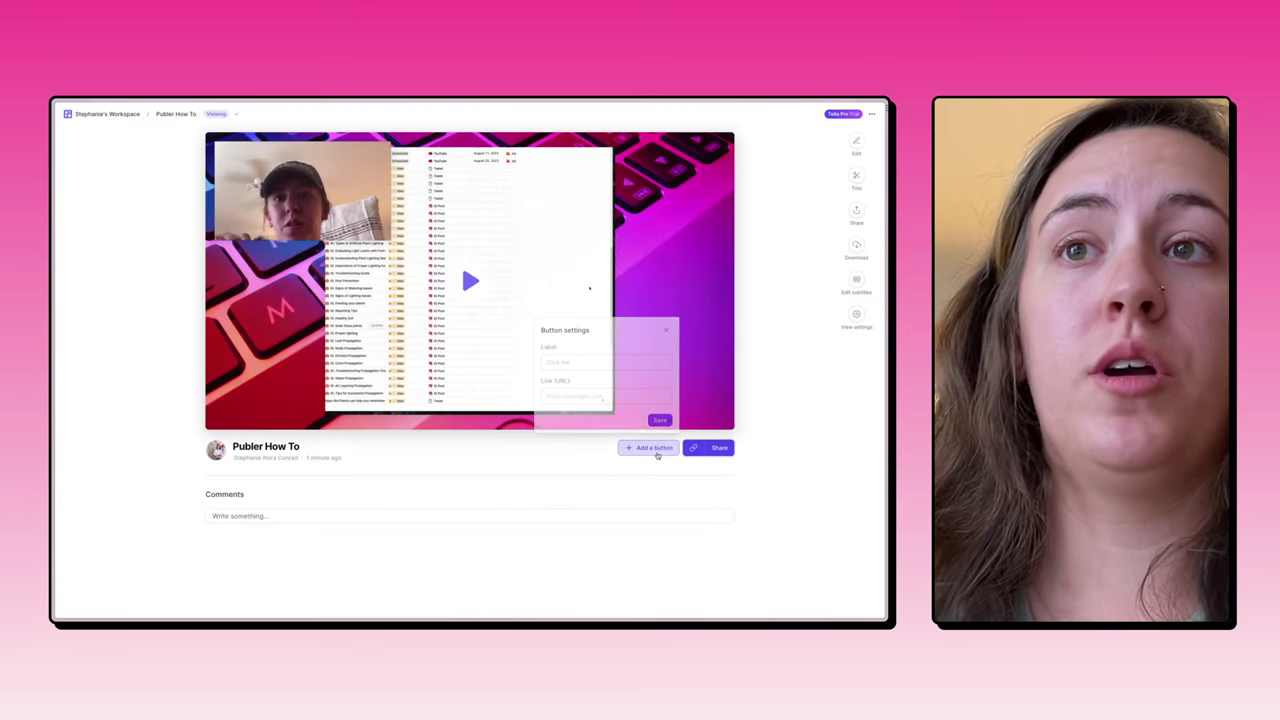
{"action": "left_click", "coordinate": [622, 365]}
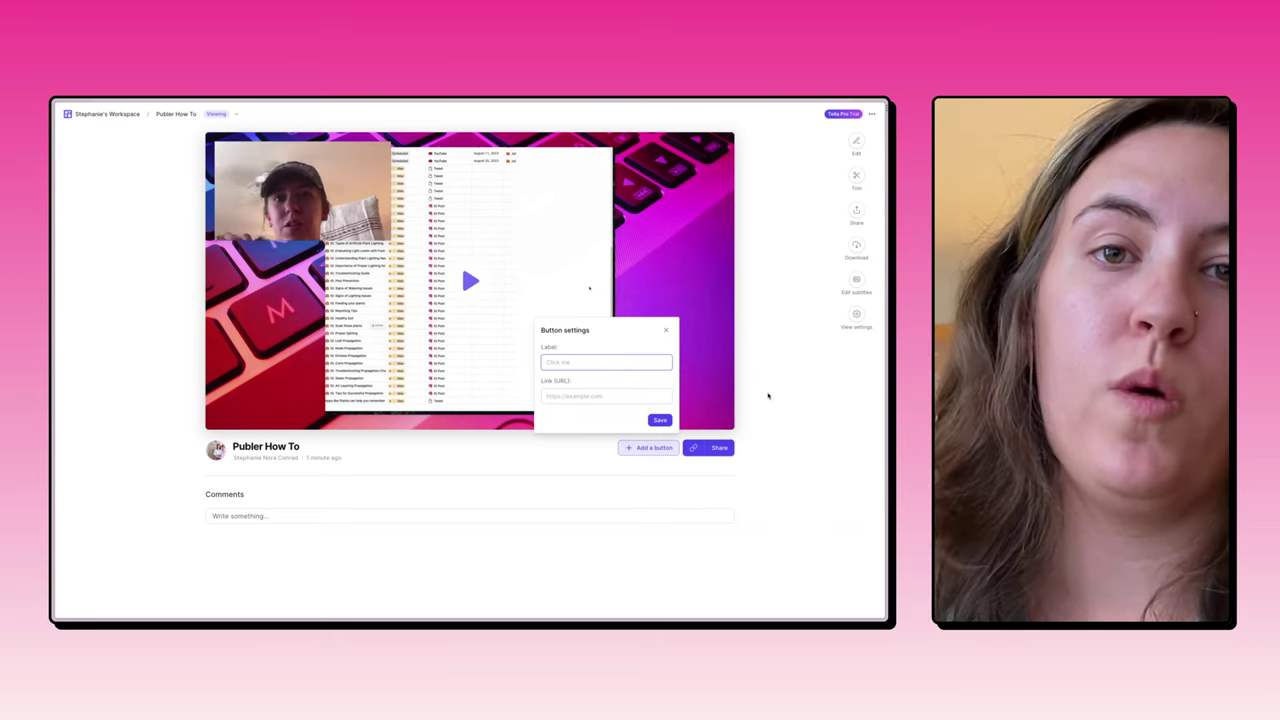
{"action": "left_click", "coordinate": [770, 390]}
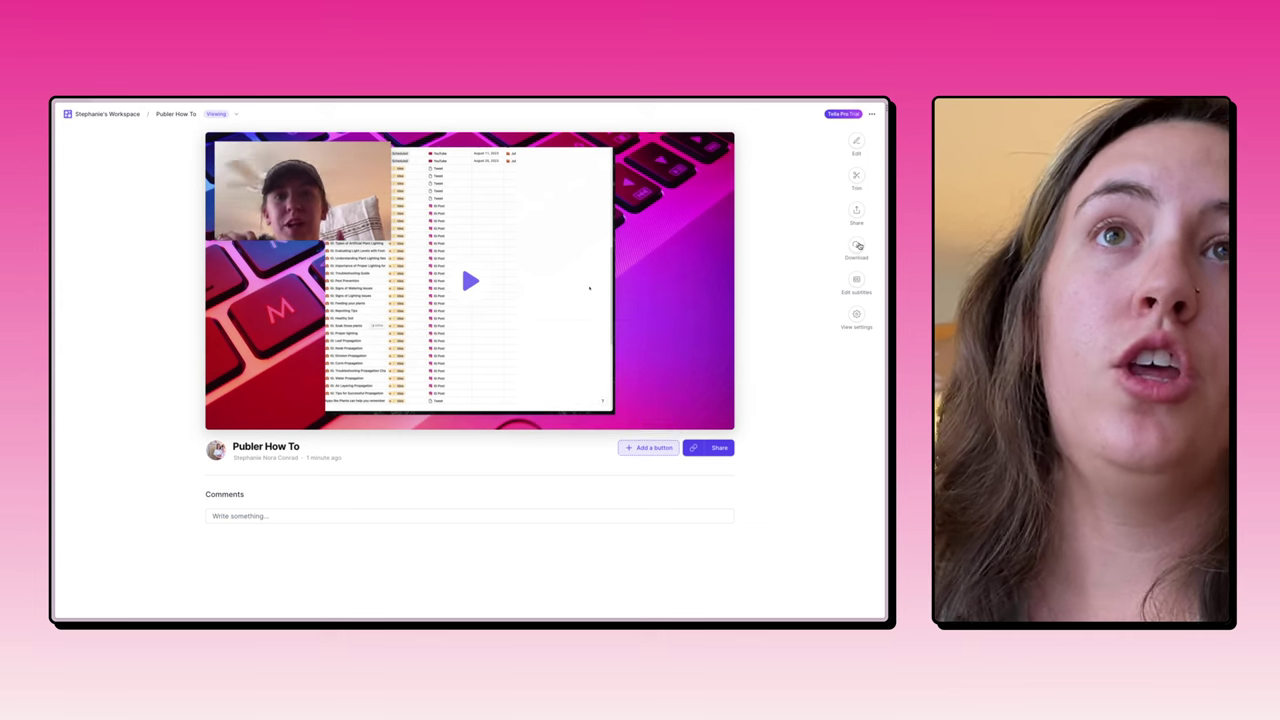
Start a video download export with Burned-in subtitles switched on
{"action": "left_click", "coordinate": [857, 246]}
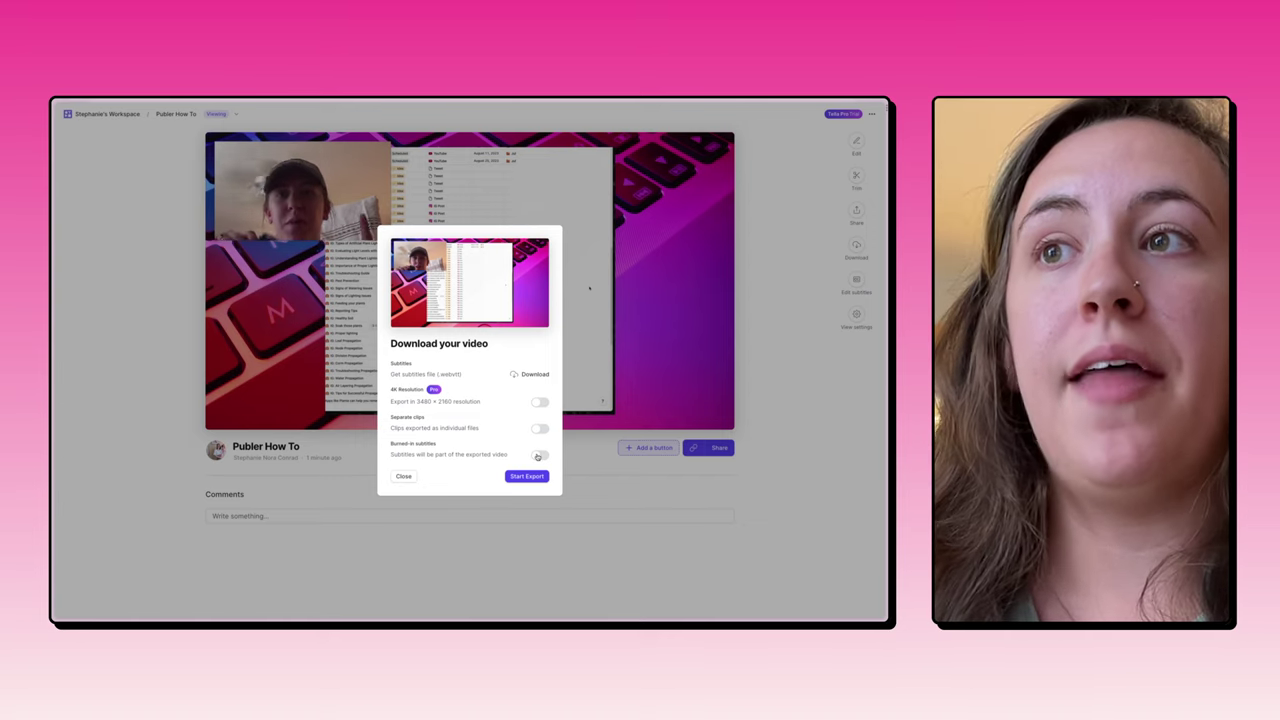
{"action": "left_click", "coordinate": [538, 456]}
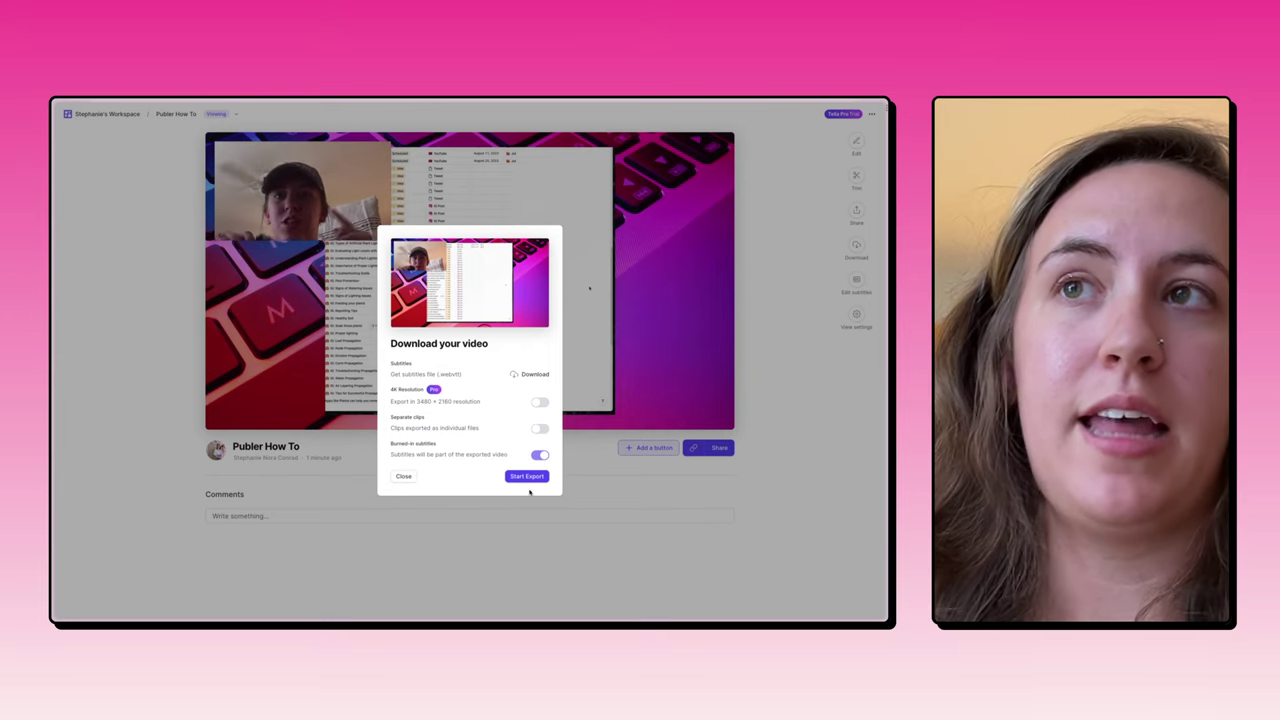
{"action": "left_click", "coordinate": [712, 469]}
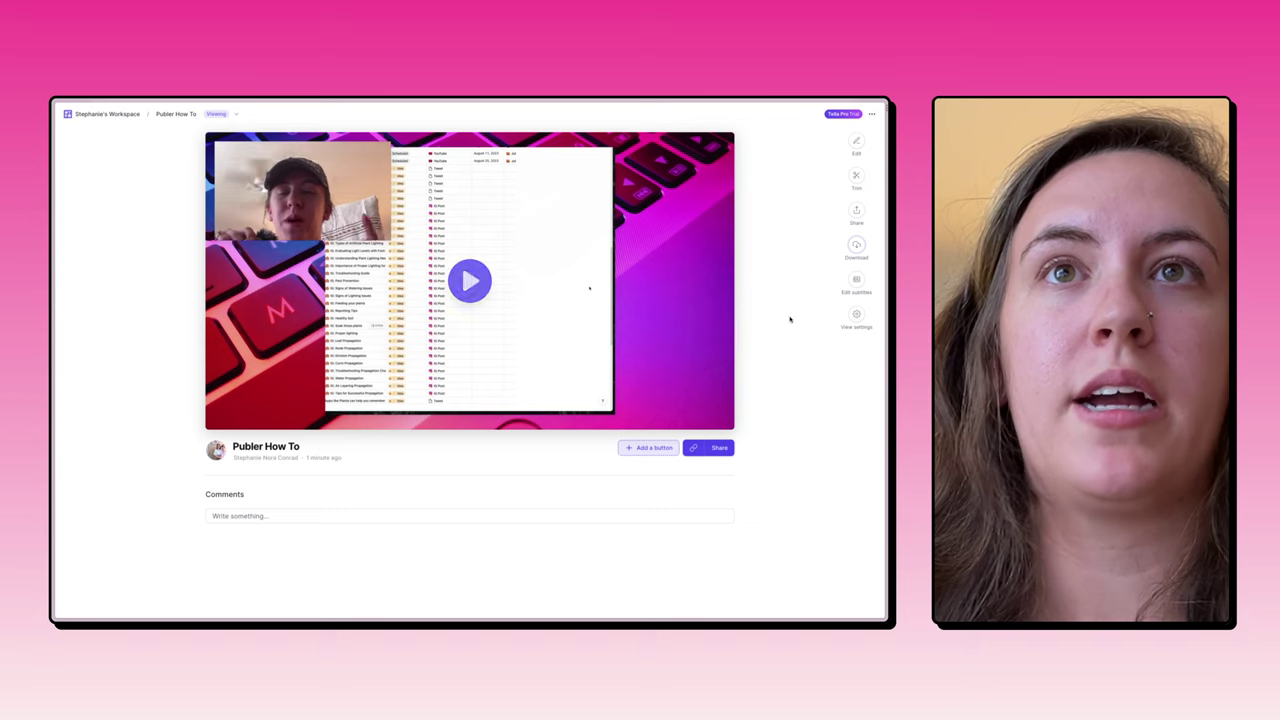
Browse the subtitle transcript, turn on Show subtitles by default, and close the subtitles panel
{"action": "left_click", "coordinate": [857, 281]}
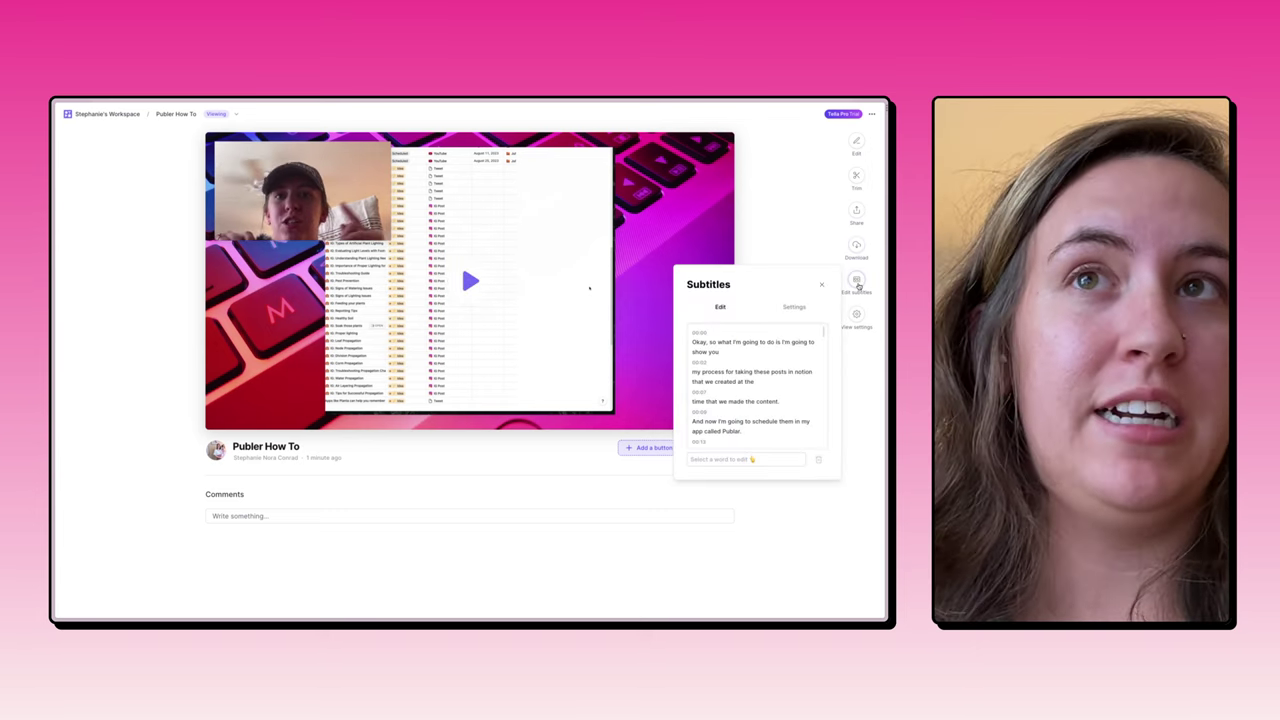
{"action": "scroll", "coordinate": [778, 378], "scroll_direction": "down", "scroll_amount": 15}
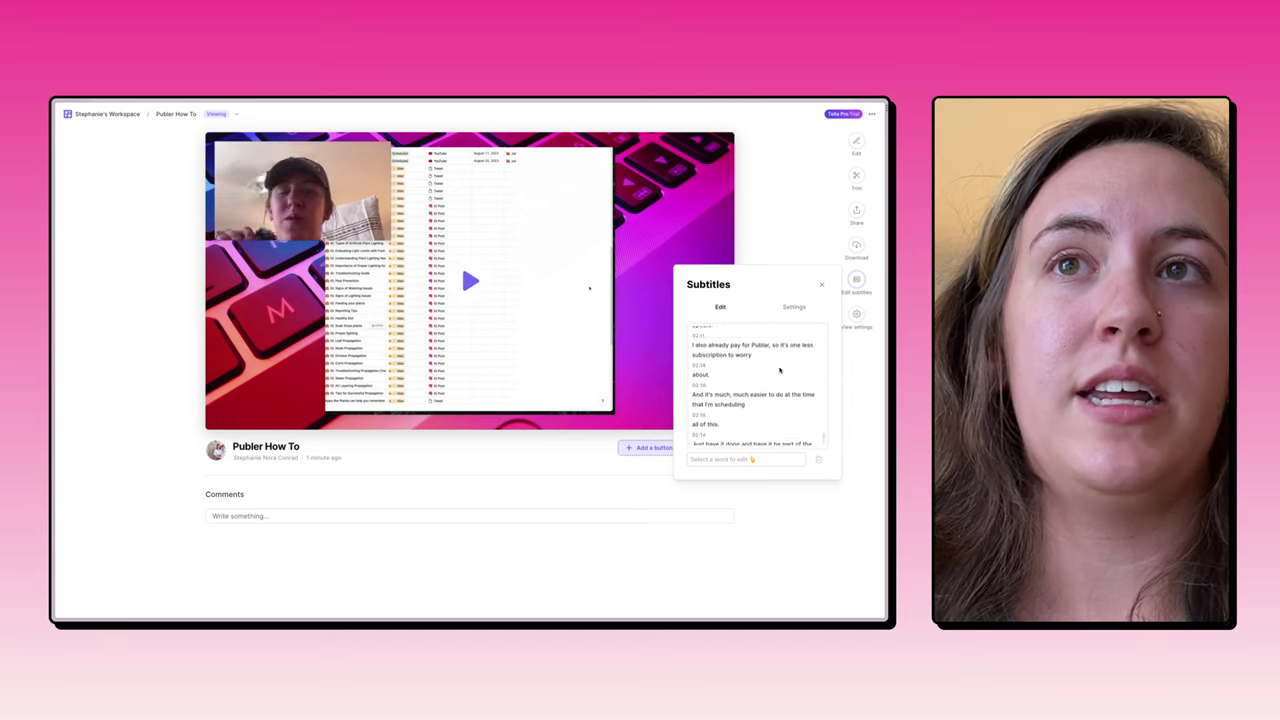
{"action": "left_click", "coordinate": [718, 380]}
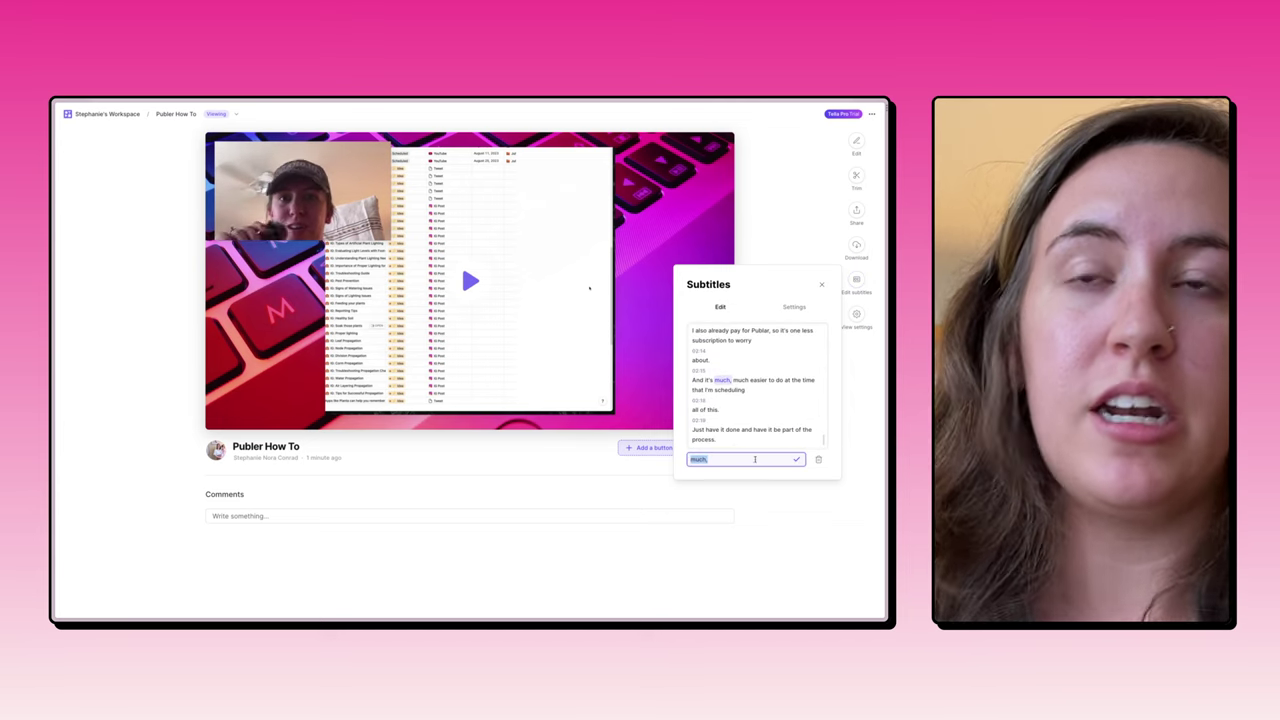
{"action": "left_click", "coordinate": [794, 307]}
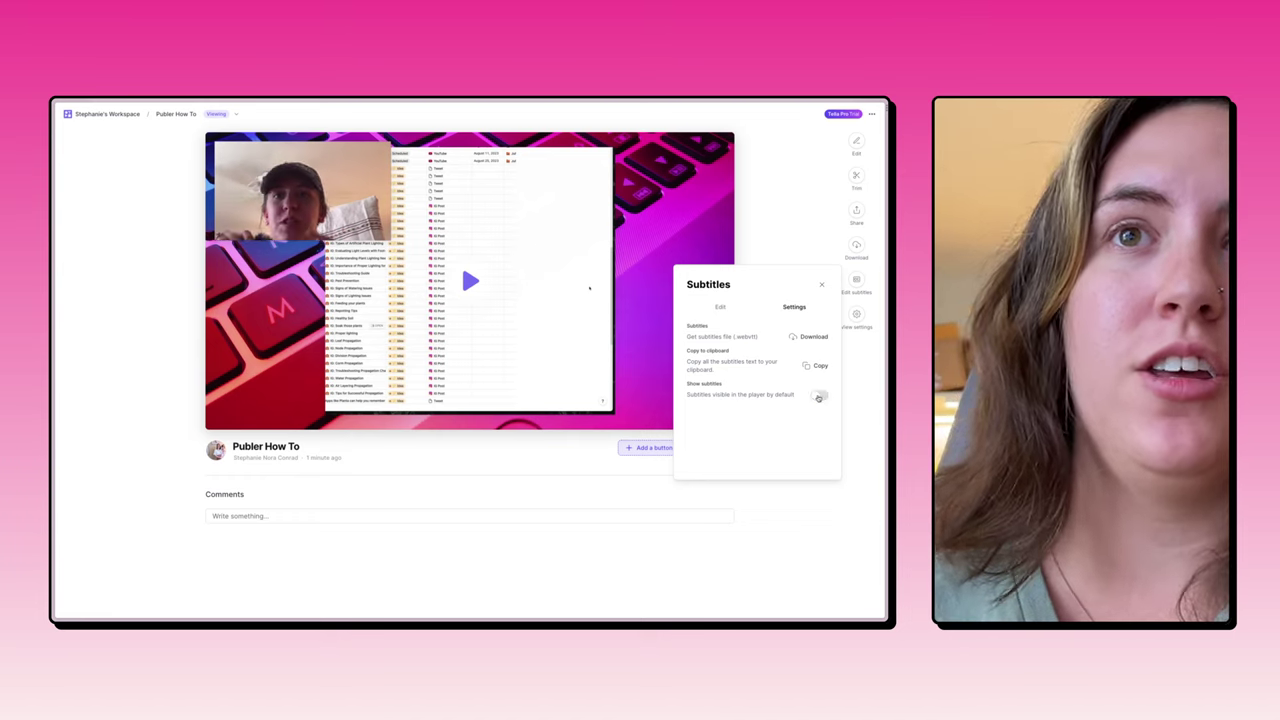
{"action": "left_click", "coordinate": [818, 396]}
{"action": "left_click", "coordinate": [818, 396]}
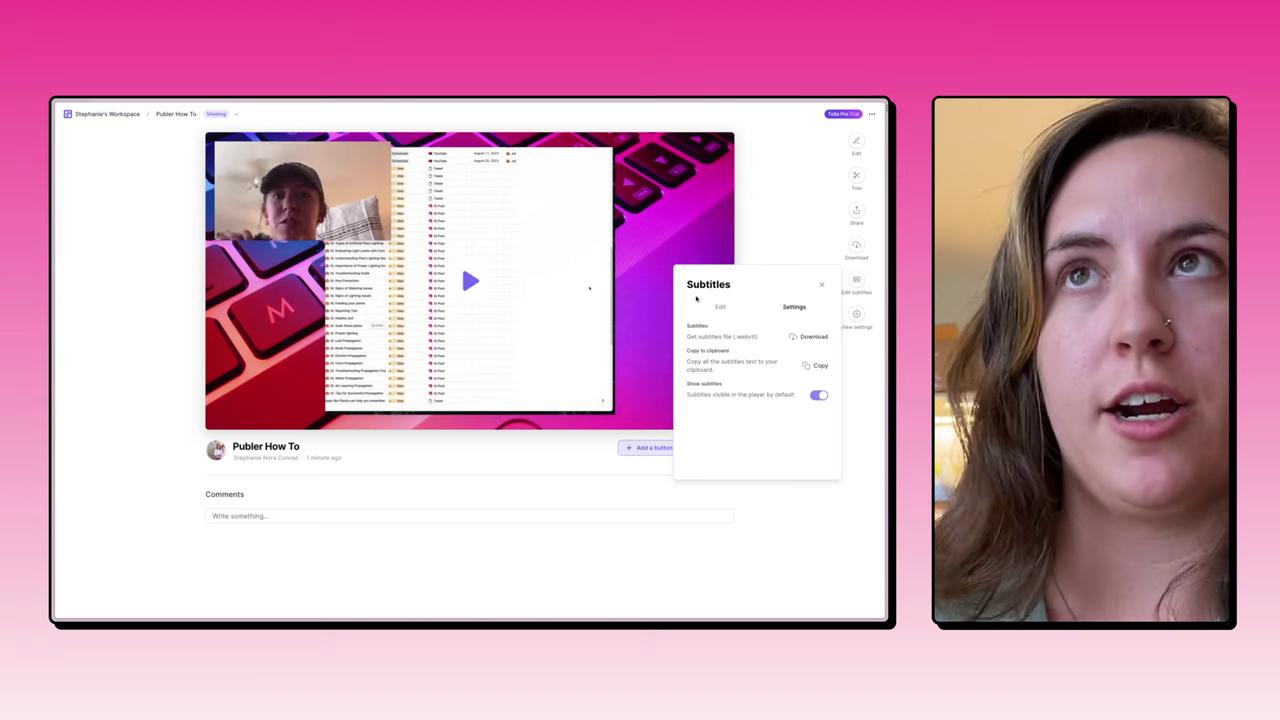
{"action": "left_click", "coordinate": [800, 232]}
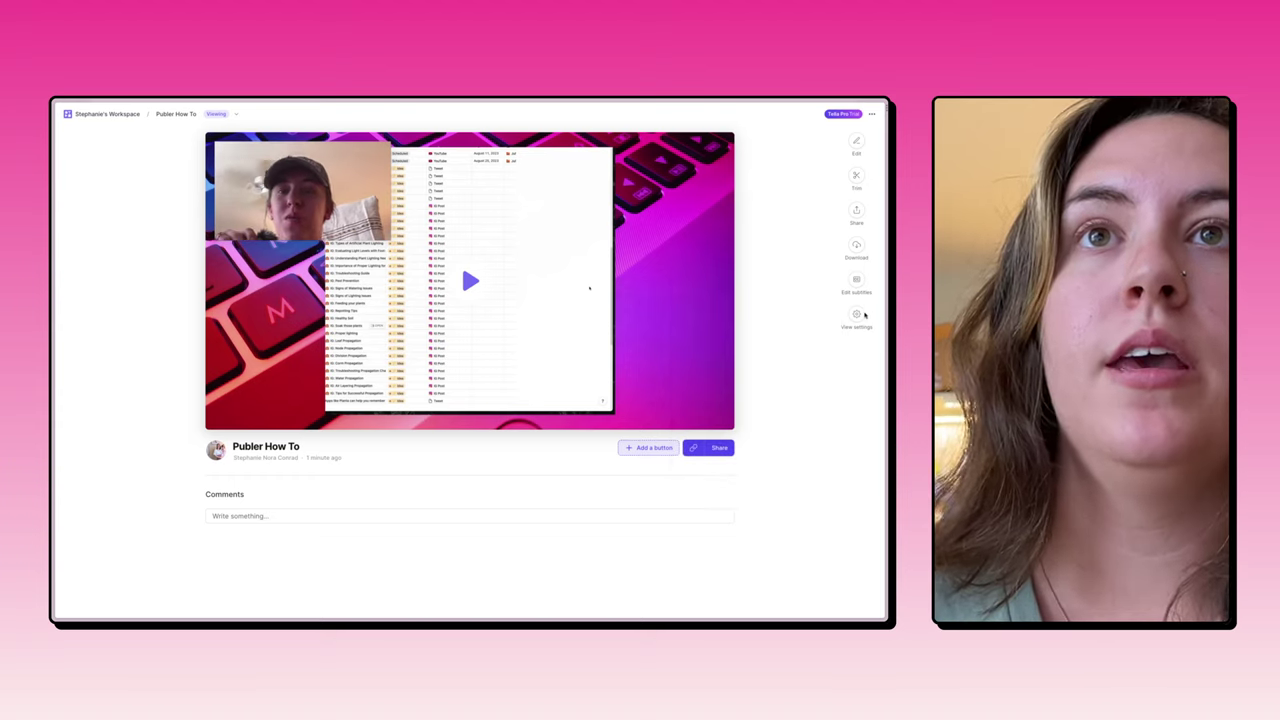
Toggle Enable comments and Show view counts off and on, leaving both enabled, then close View settings
{"action": "left_click", "coordinate": [860, 316]}
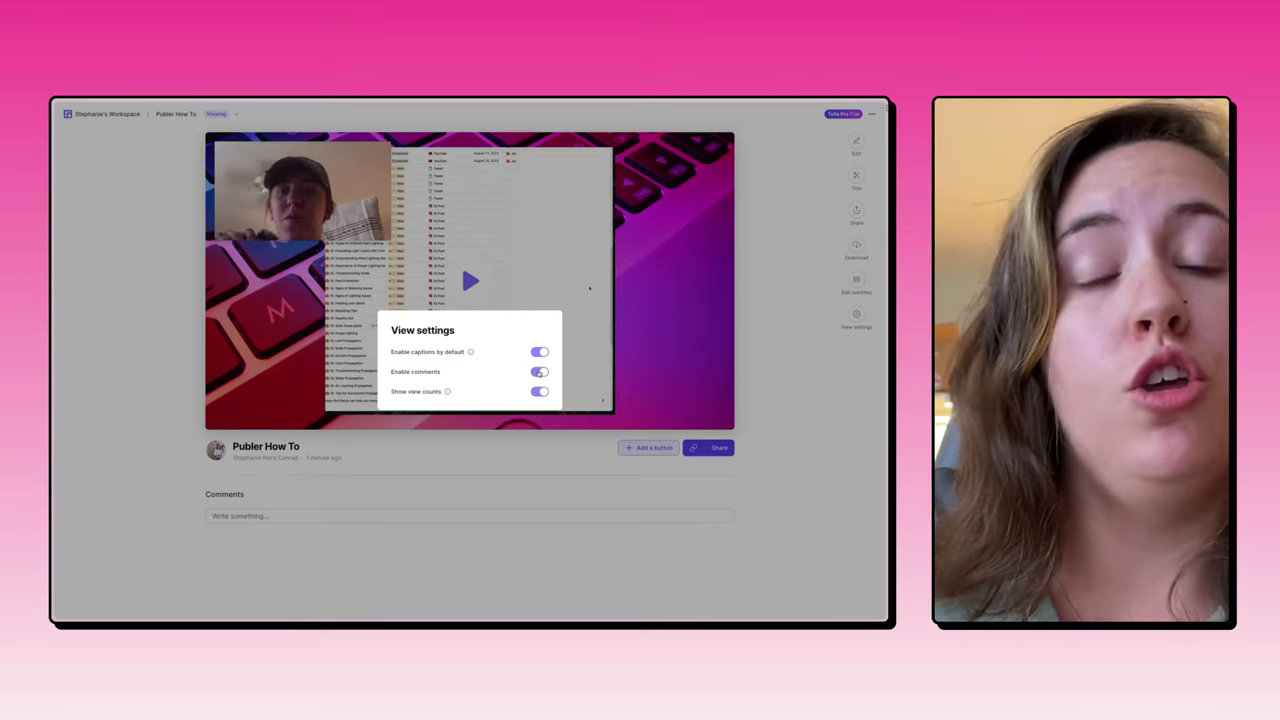
{"action": "left_click", "coordinate": [540, 372]}
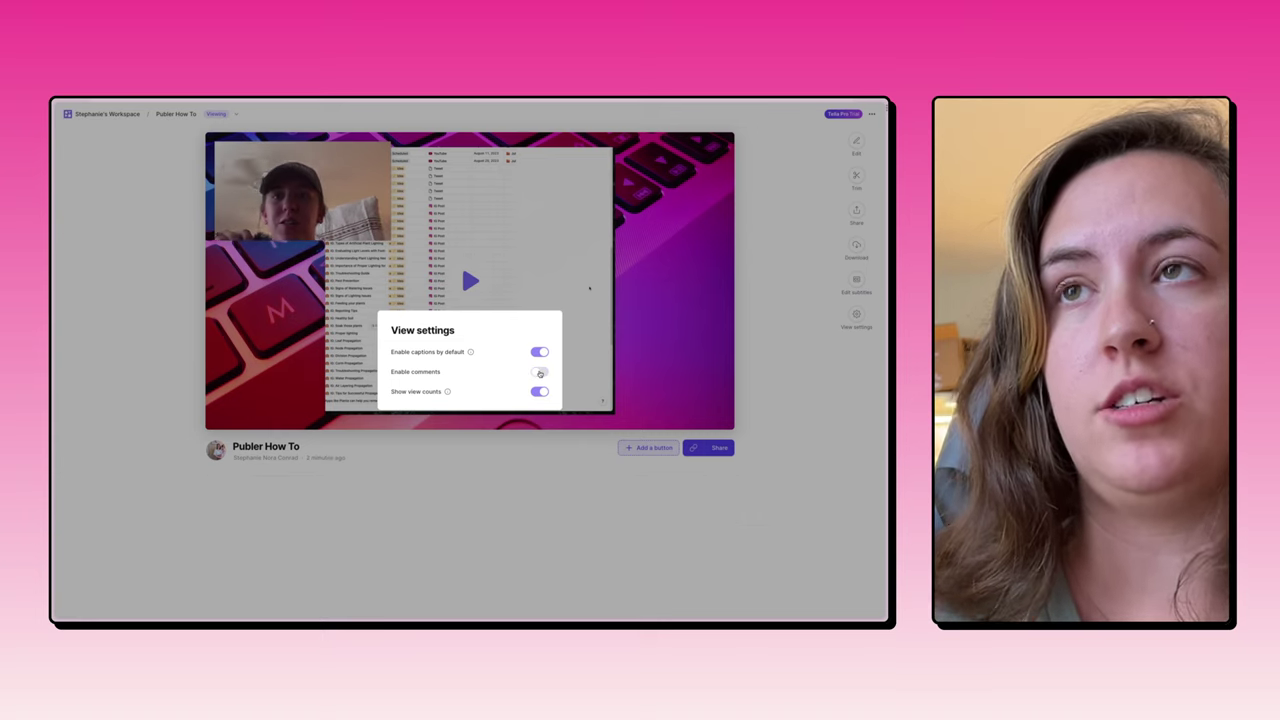
{"action": "left_click", "coordinate": [540, 372]}
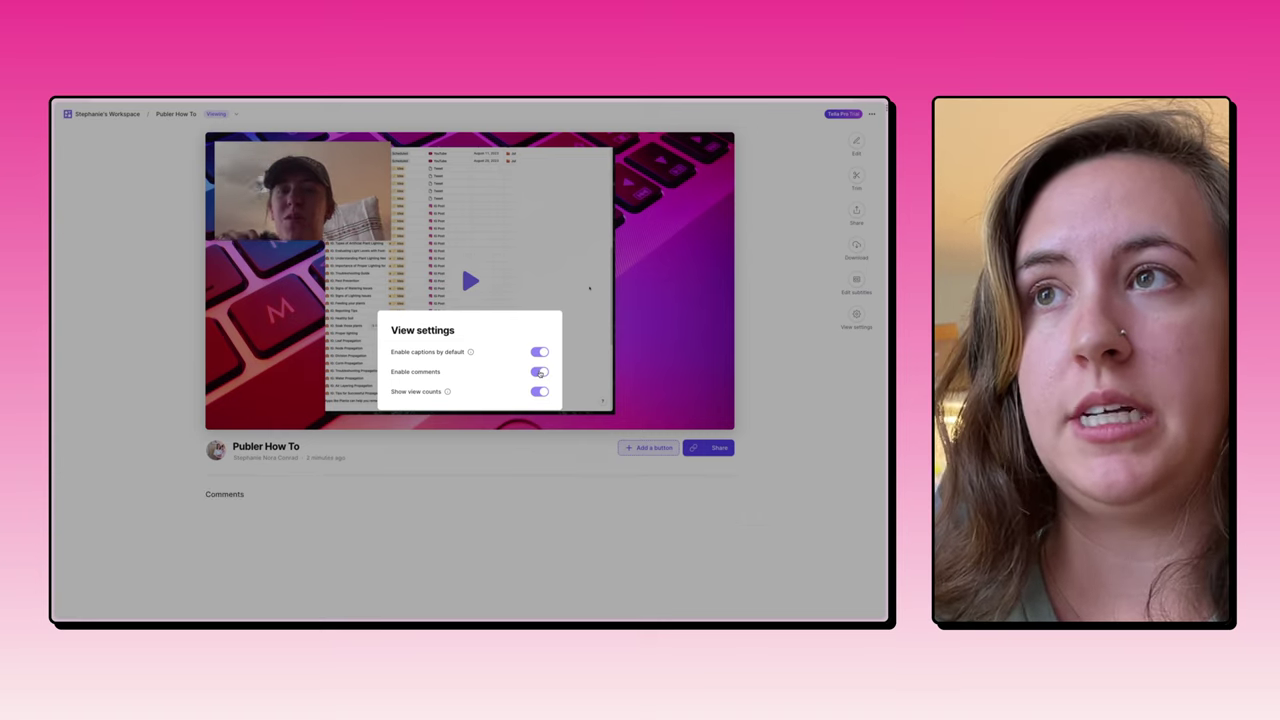
{"action": "left_click", "coordinate": [540, 392]}
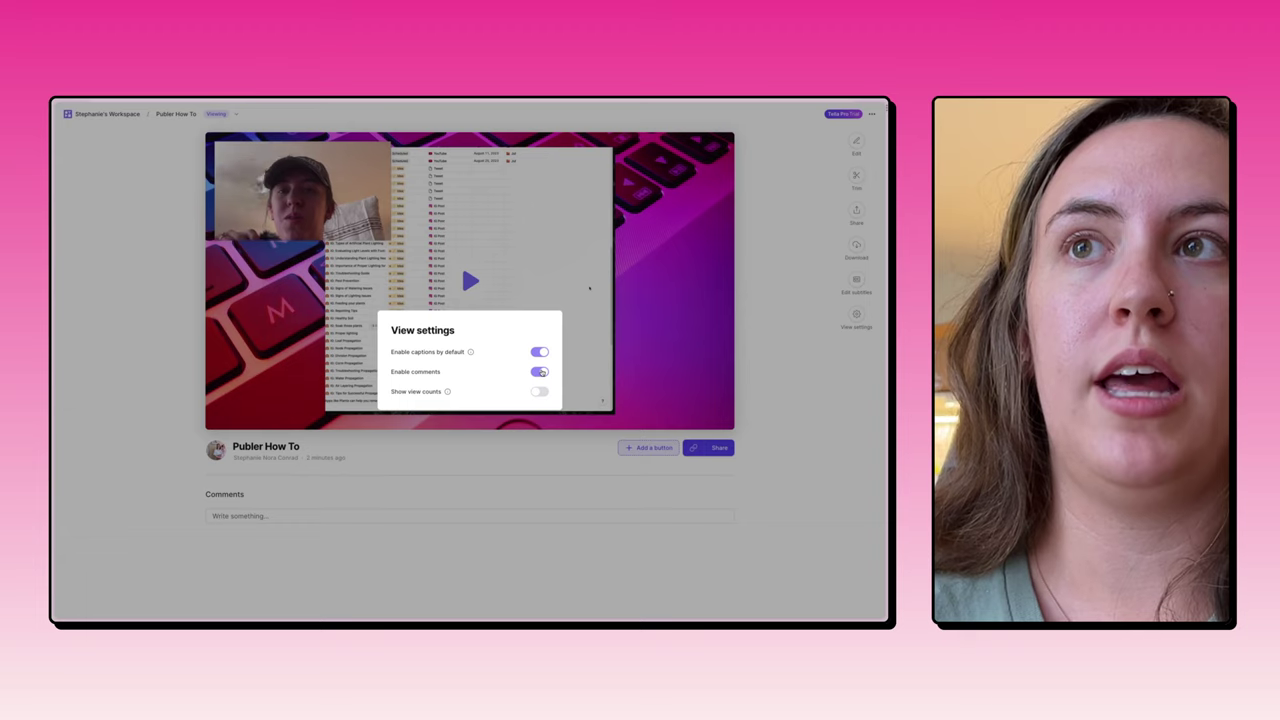
{"action": "left_click", "coordinate": [540, 372]}
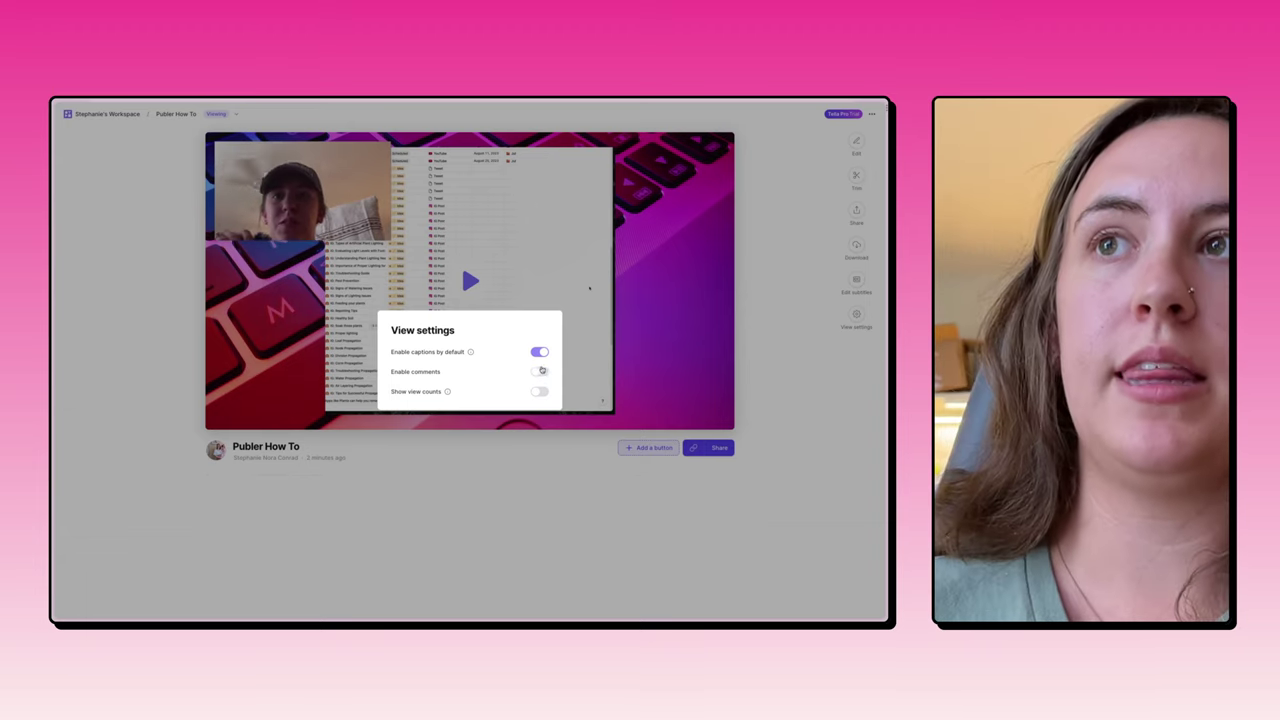
{"action": "left_click", "coordinate": [539, 372]}
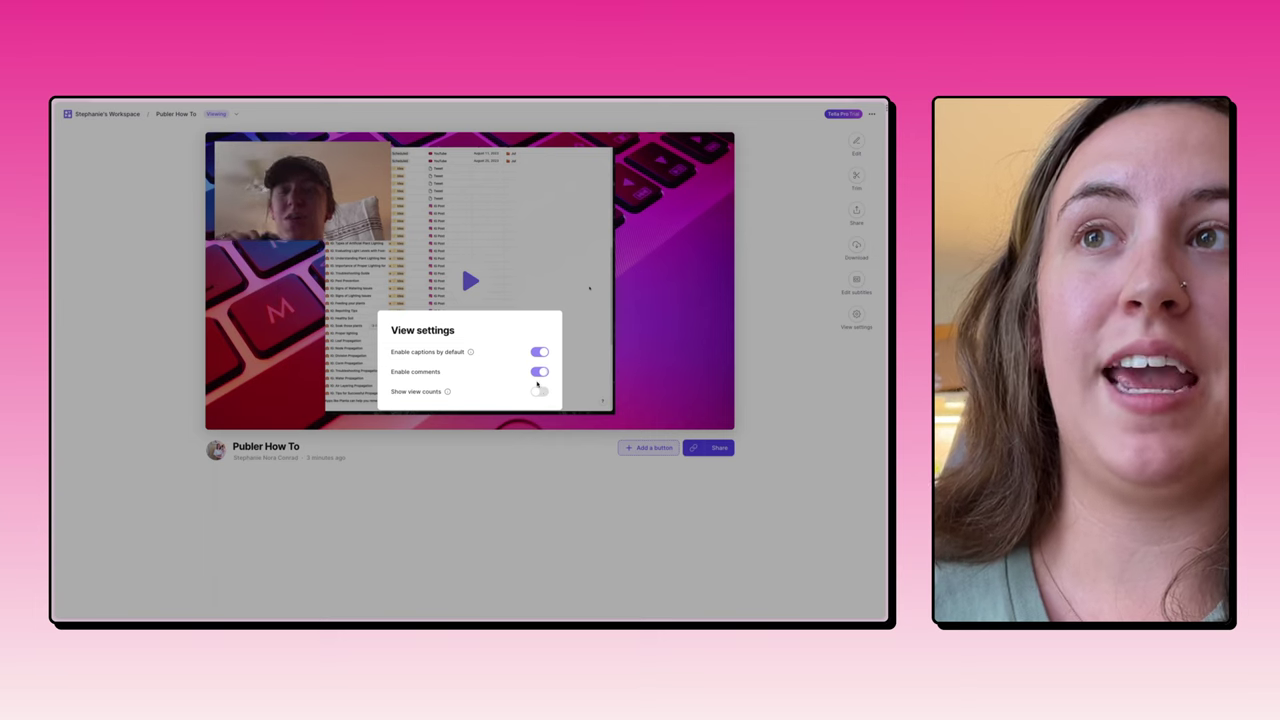
{"action": "left_click", "coordinate": [539, 392]}
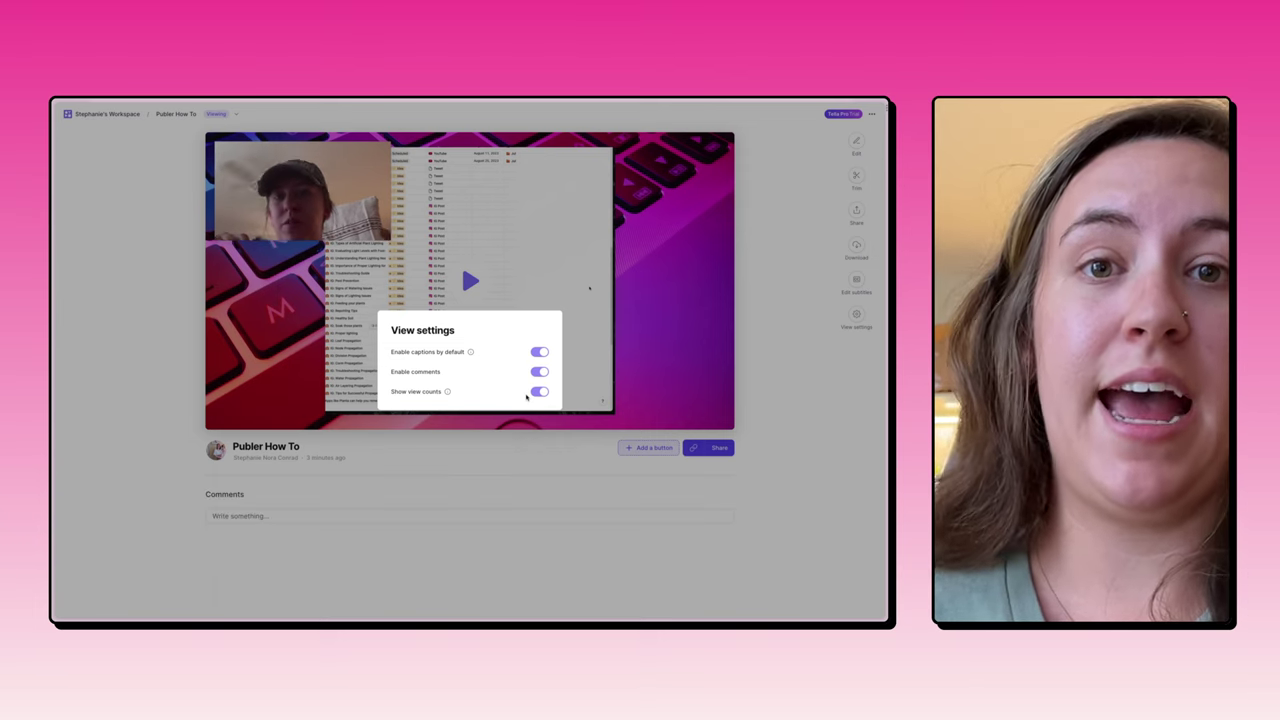
{"action": "key", "text": "Escape"}
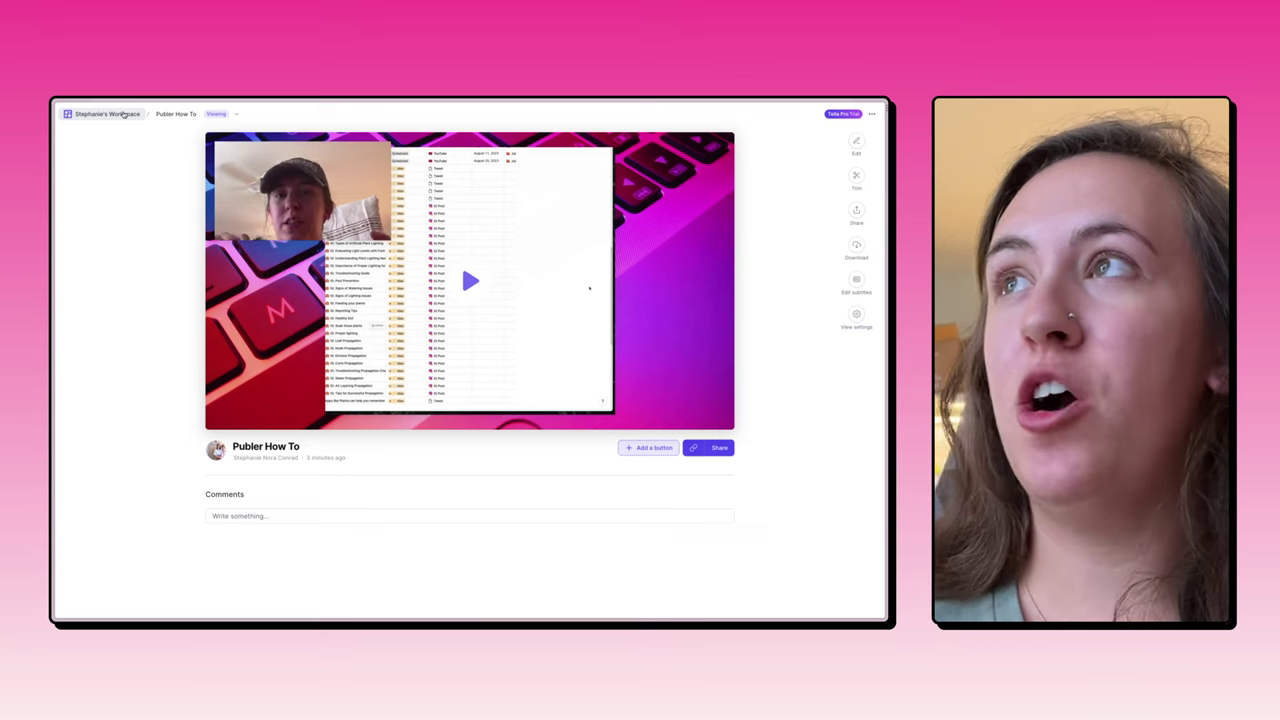
From the workspace page, start a new channel named 'Client'
{"action": "left_click", "coordinate": [123, 115]}
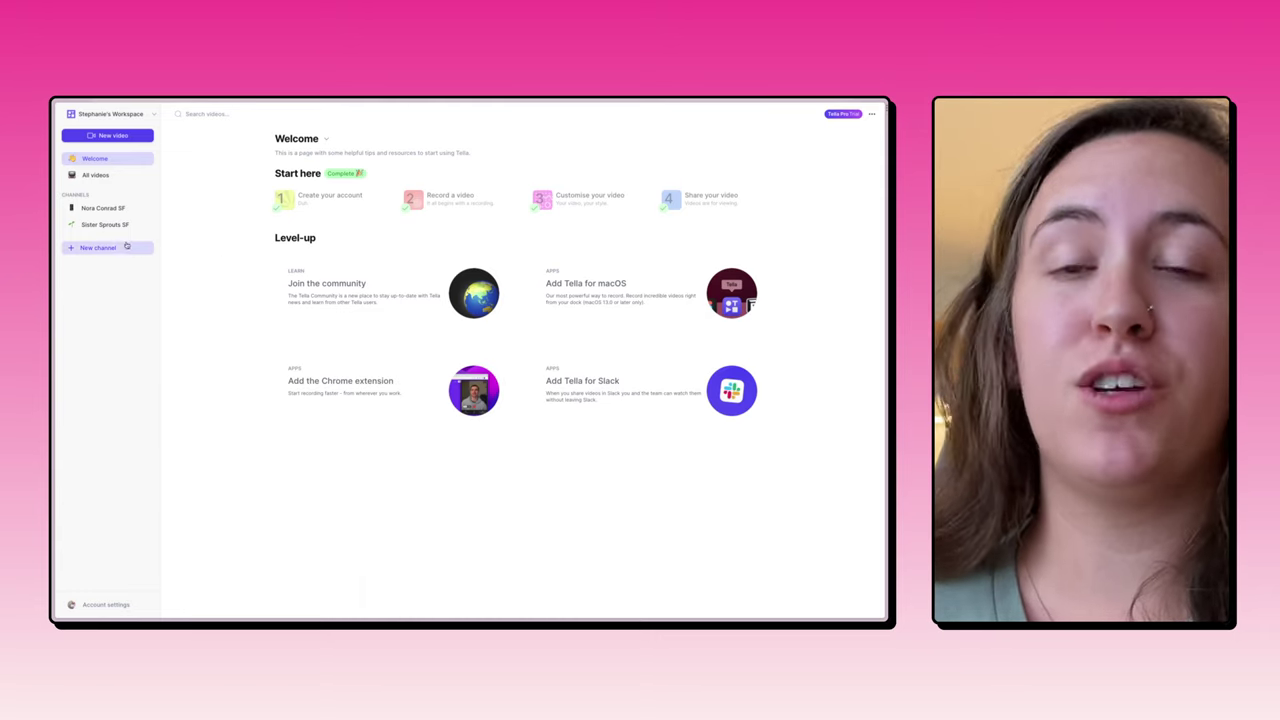
{"action": "left_click", "coordinate": [112, 247]}
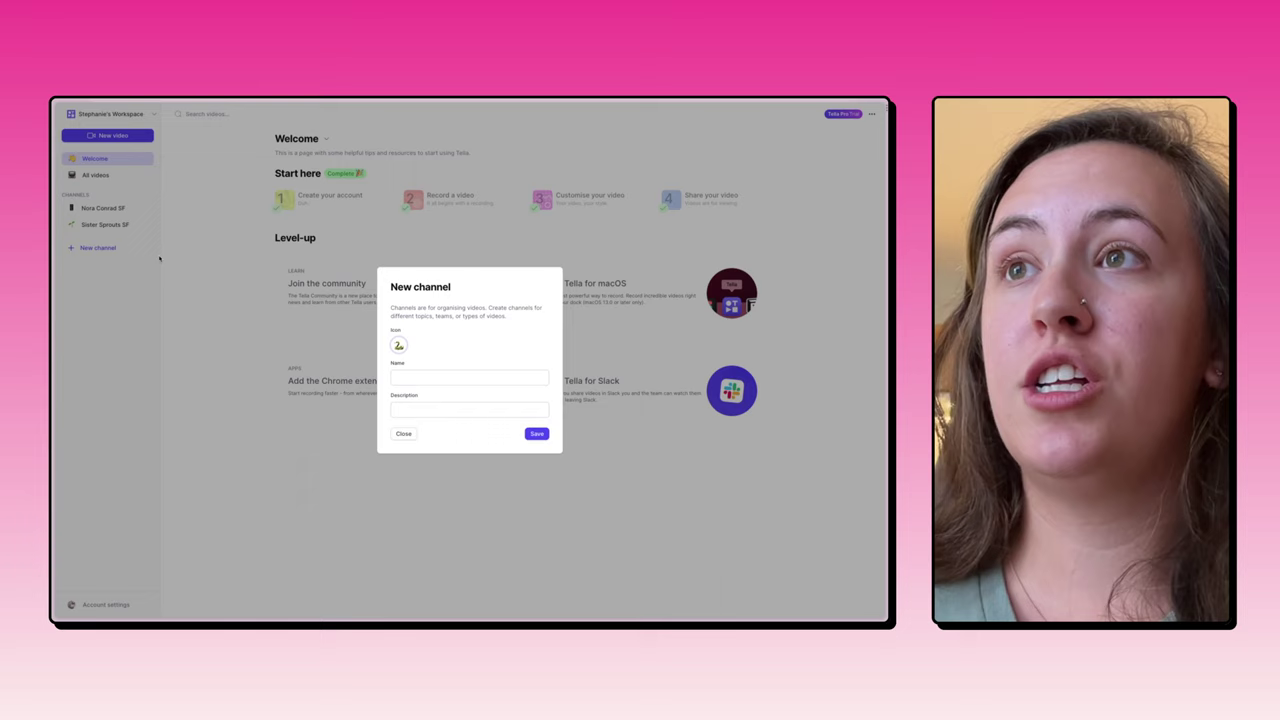
{"action": "left_click", "coordinate": [441, 376]}
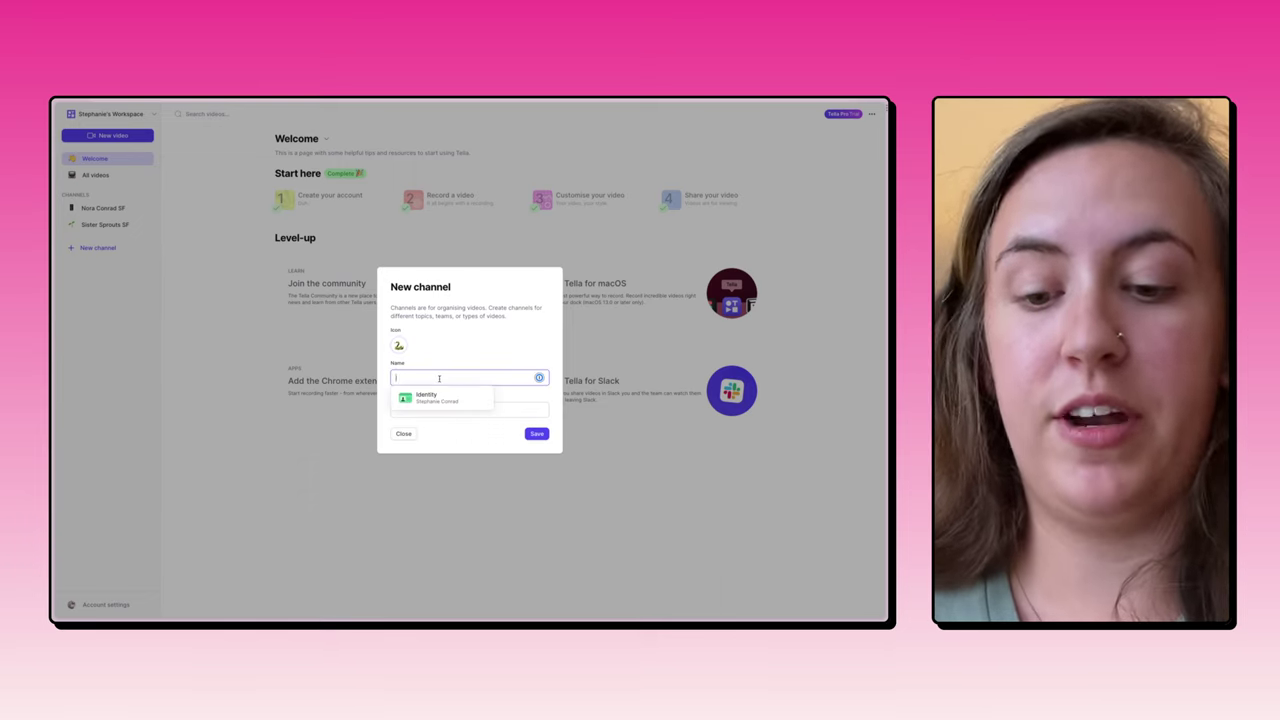
{"action": "type", "text": "Client"}
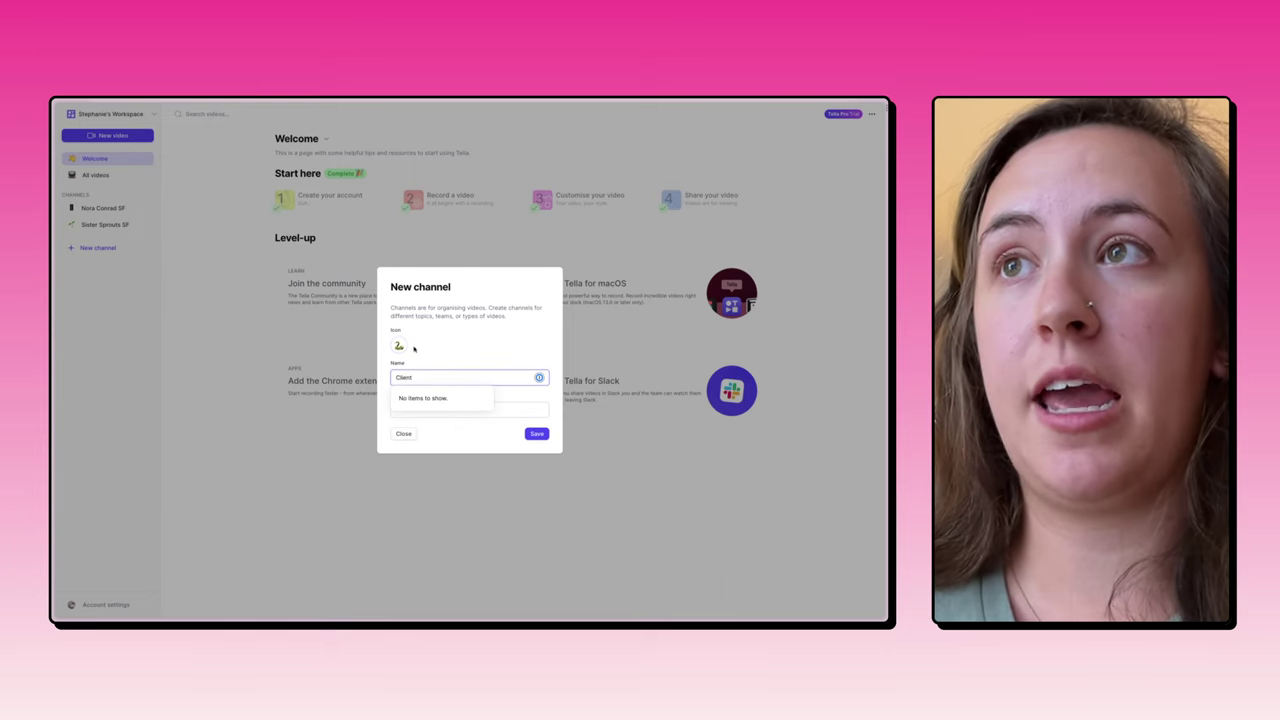
Give the channel a yellow heart icon and the description 'New client', then save it
{"action": "left_click", "coordinate": [399, 346]}
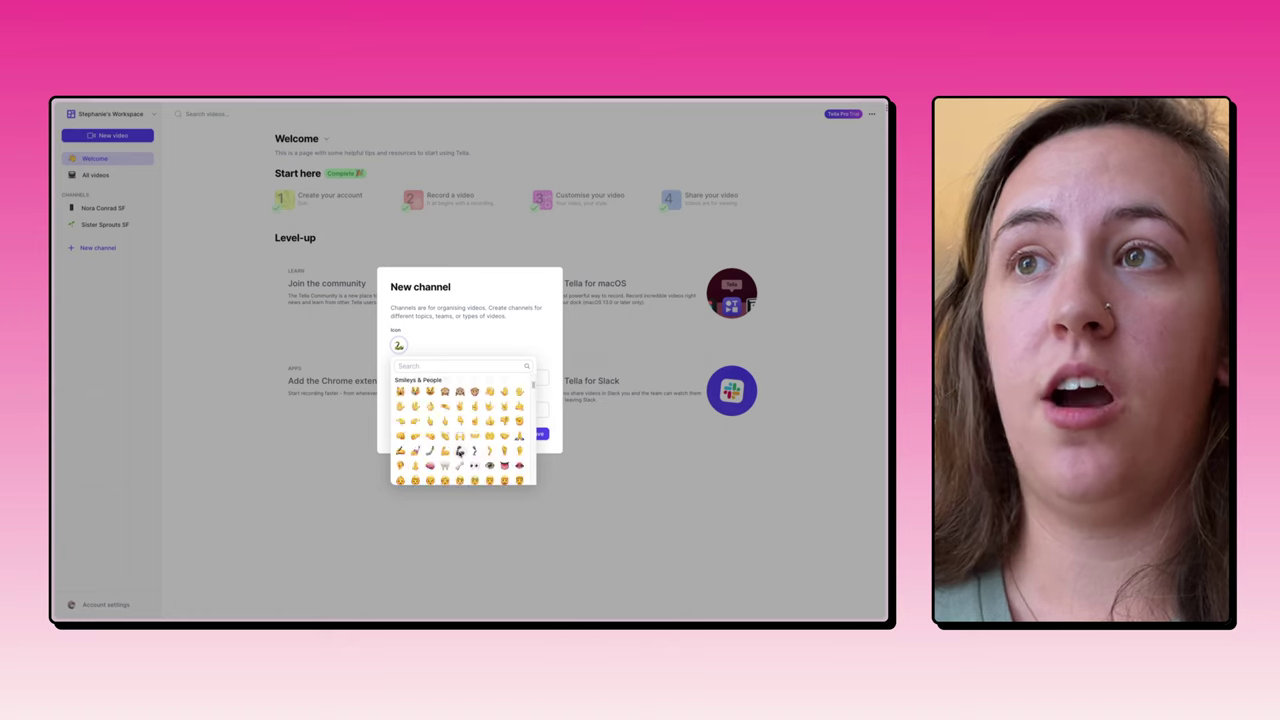
{"action": "scroll", "coordinate": [459, 451], "scroll_direction": "down", "scroll_amount": 5}
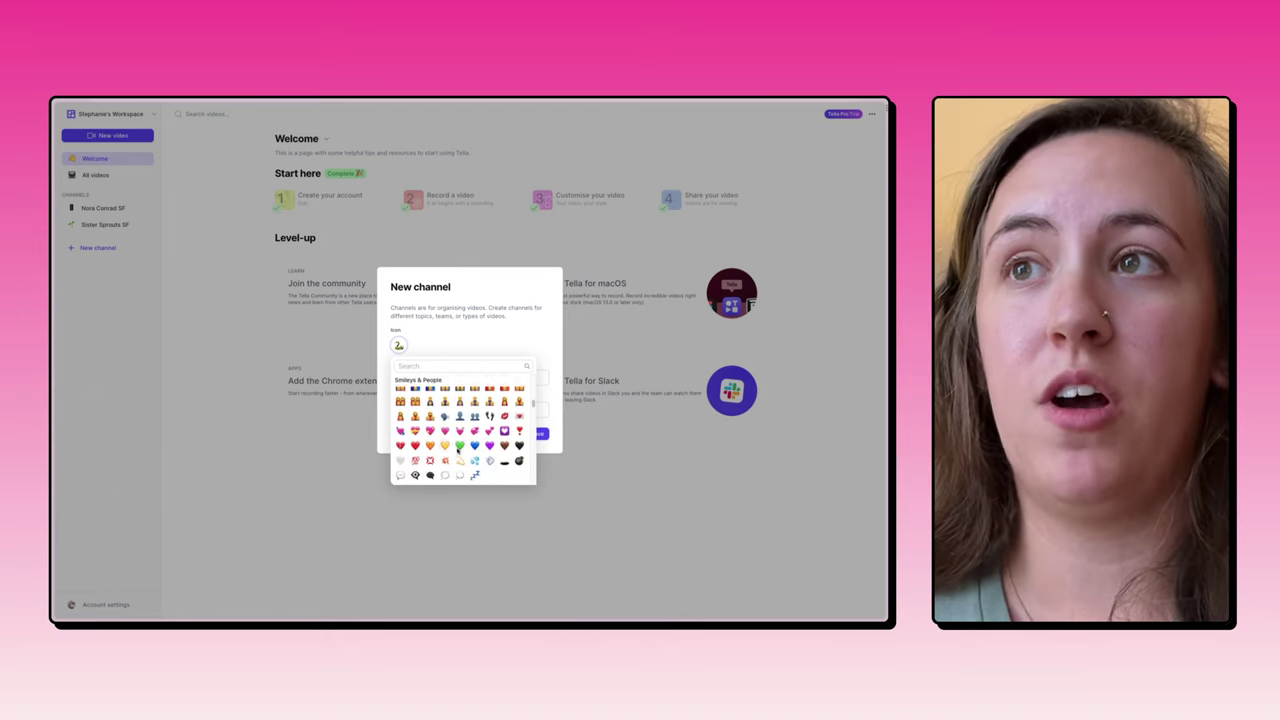
{"action": "left_click", "coordinate": [446, 446]}
{"action": "left_click", "coordinate": [433, 407]}
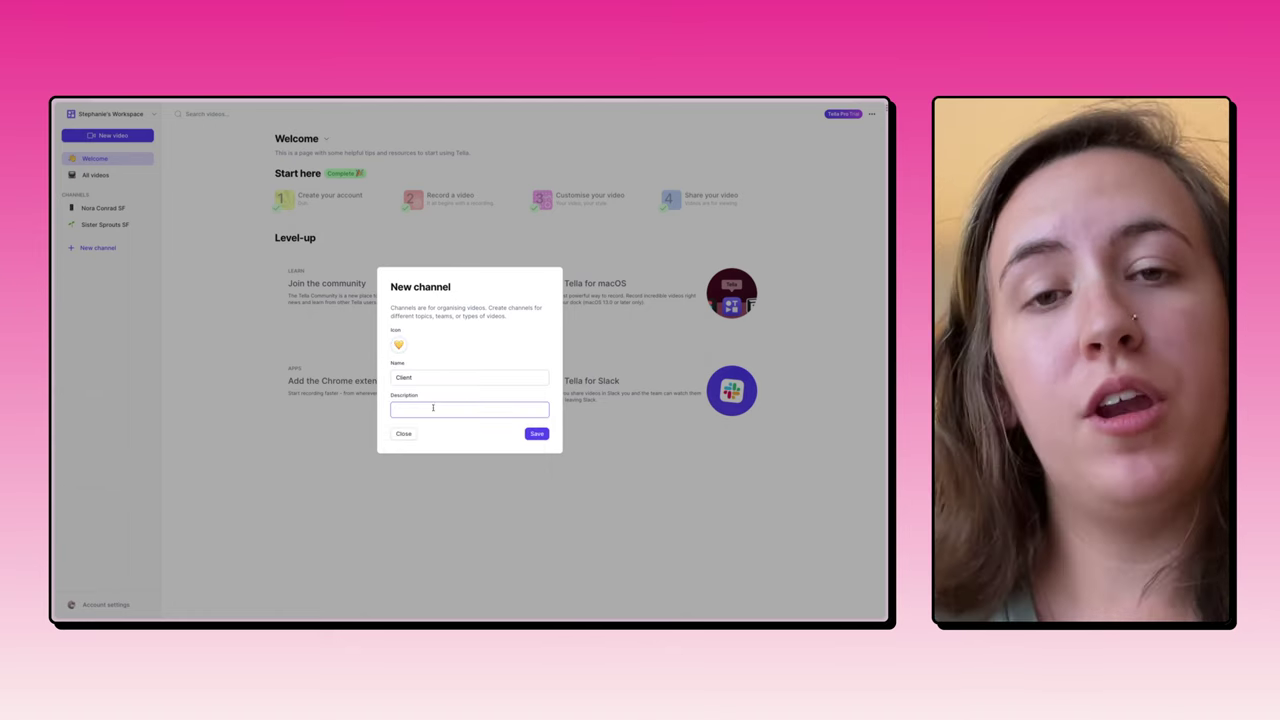
{"action": "type", "text": "New"}
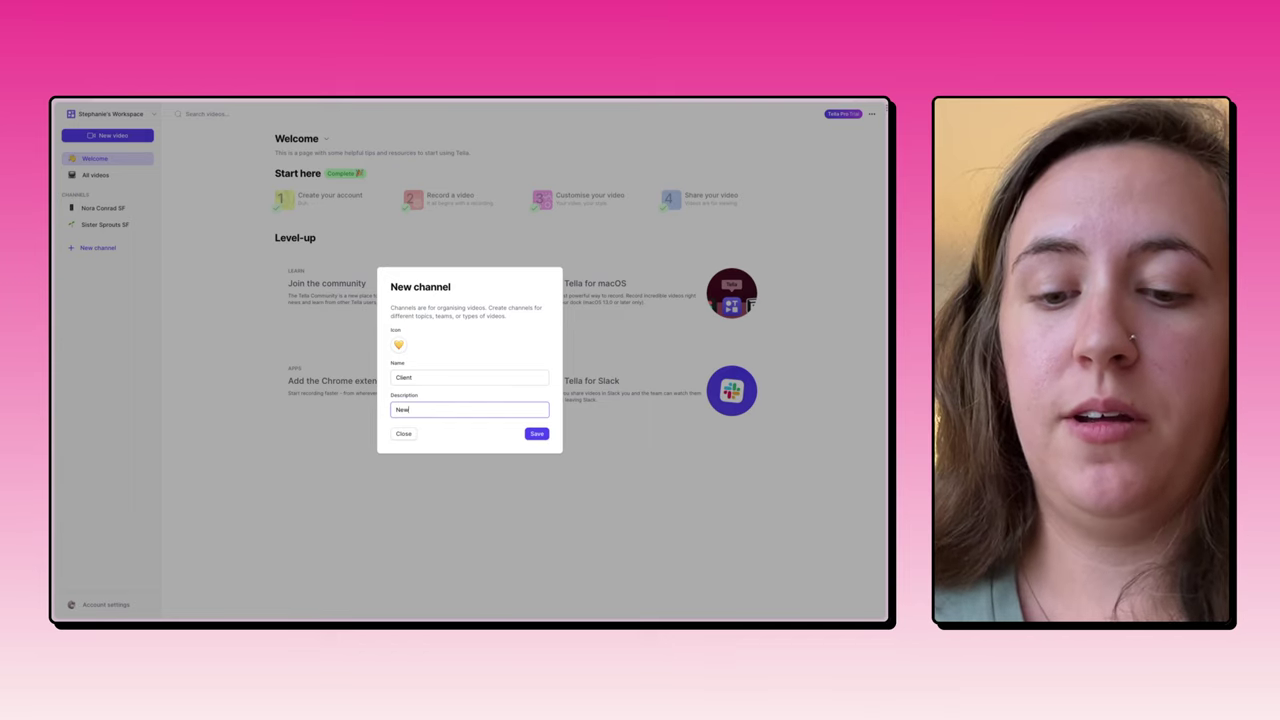
{"action": "type", "text": " client"}
{"action": "left_click", "coordinate": [536, 433]}
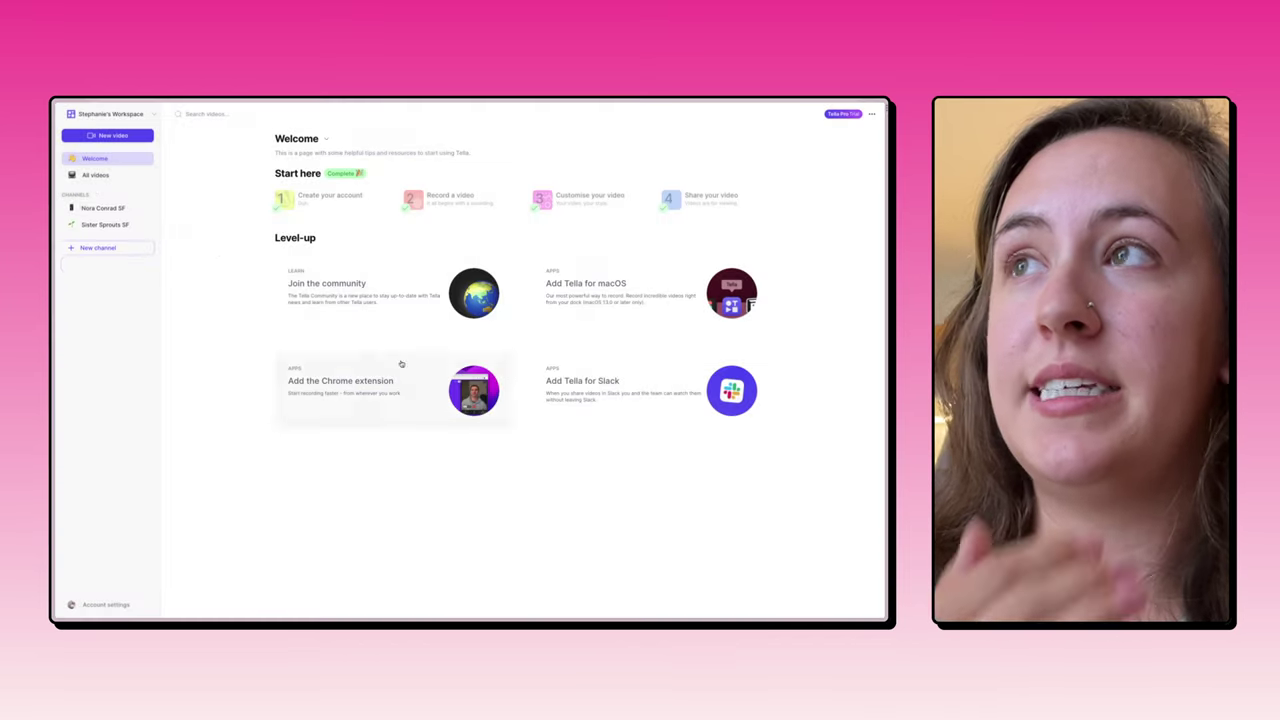
From All videos, assign 'Publer How To' to the Client channel via Manage channels, searching 'cl'
{"action": "left_click", "coordinate": [96, 209]}
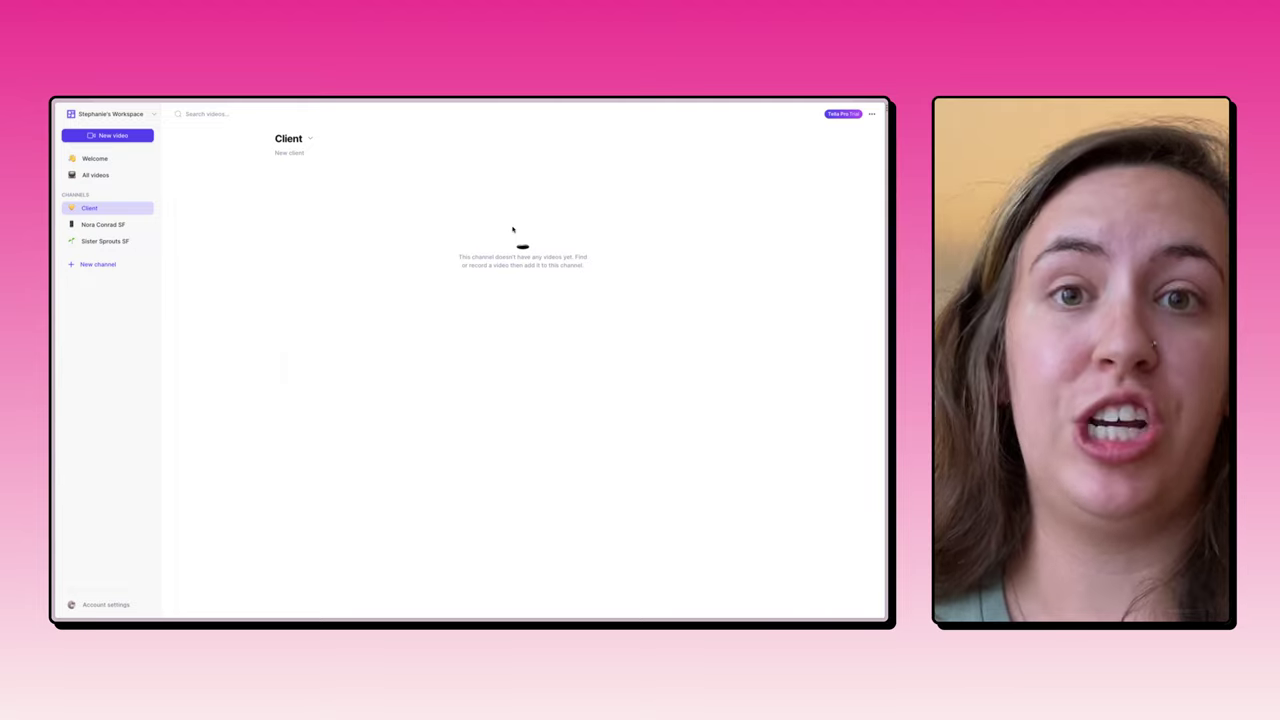
{"action": "left_click", "coordinate": [95, 175]}
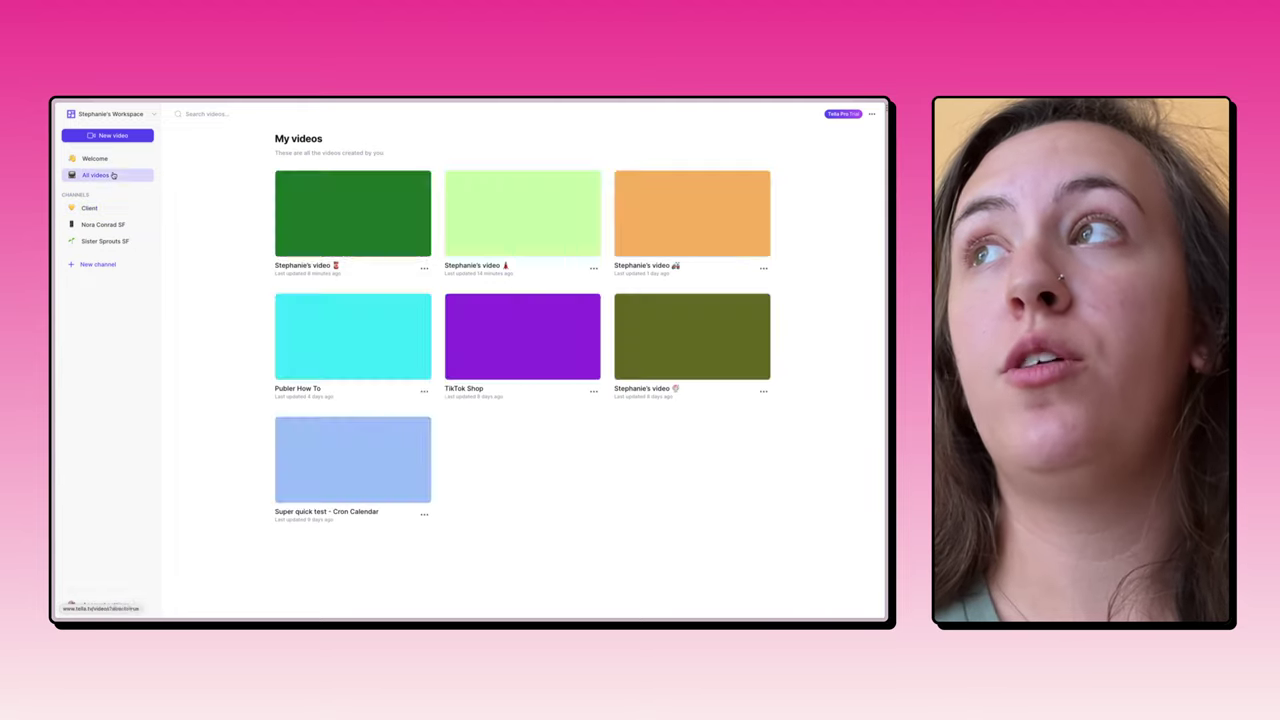
{"action": "left_click", "coordinate": [424, 268]}
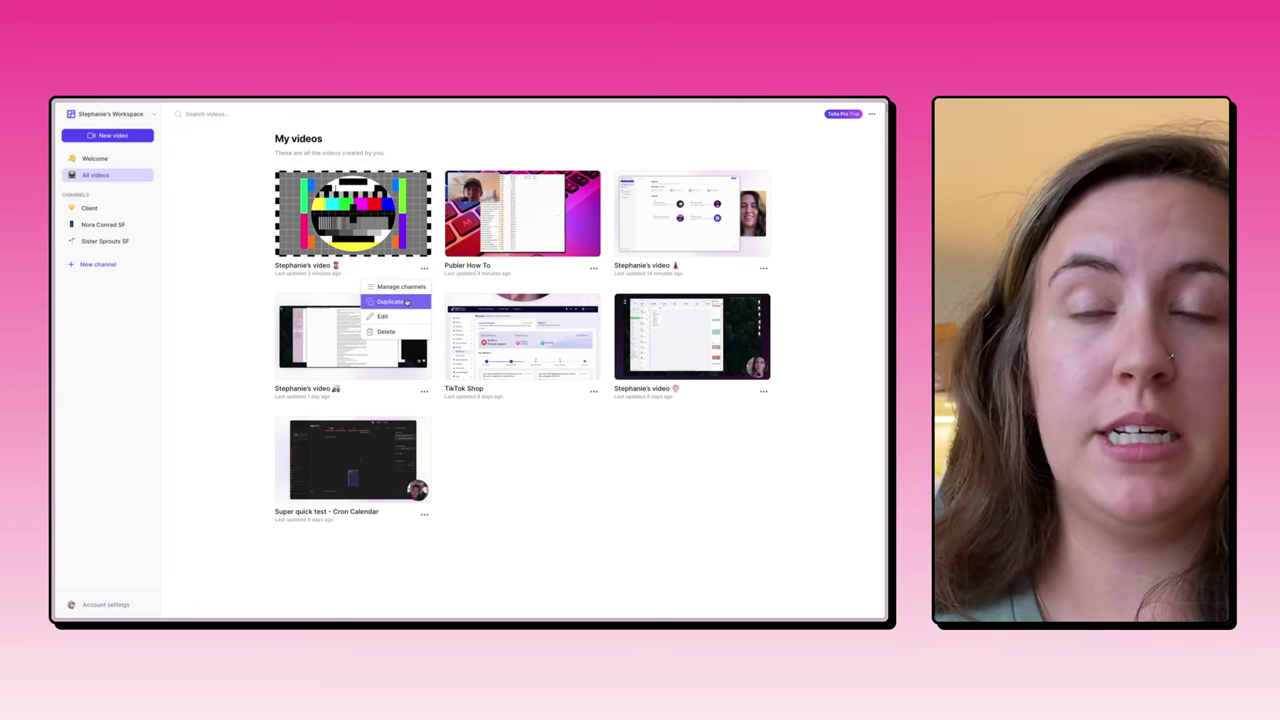
{"action": "left_click", "coordinate": [595, 269]}
{"action": "left_click", "coordinate": [563, 287]}
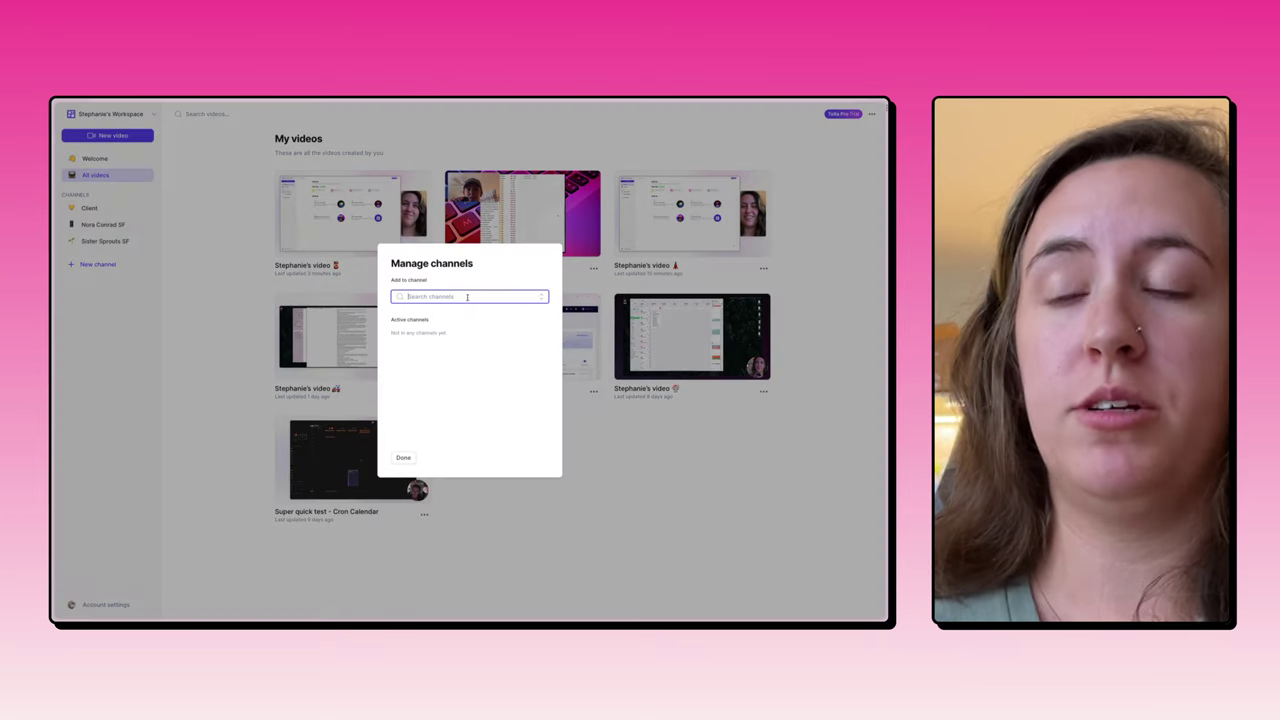
{"action": "type", "text": "cl"}
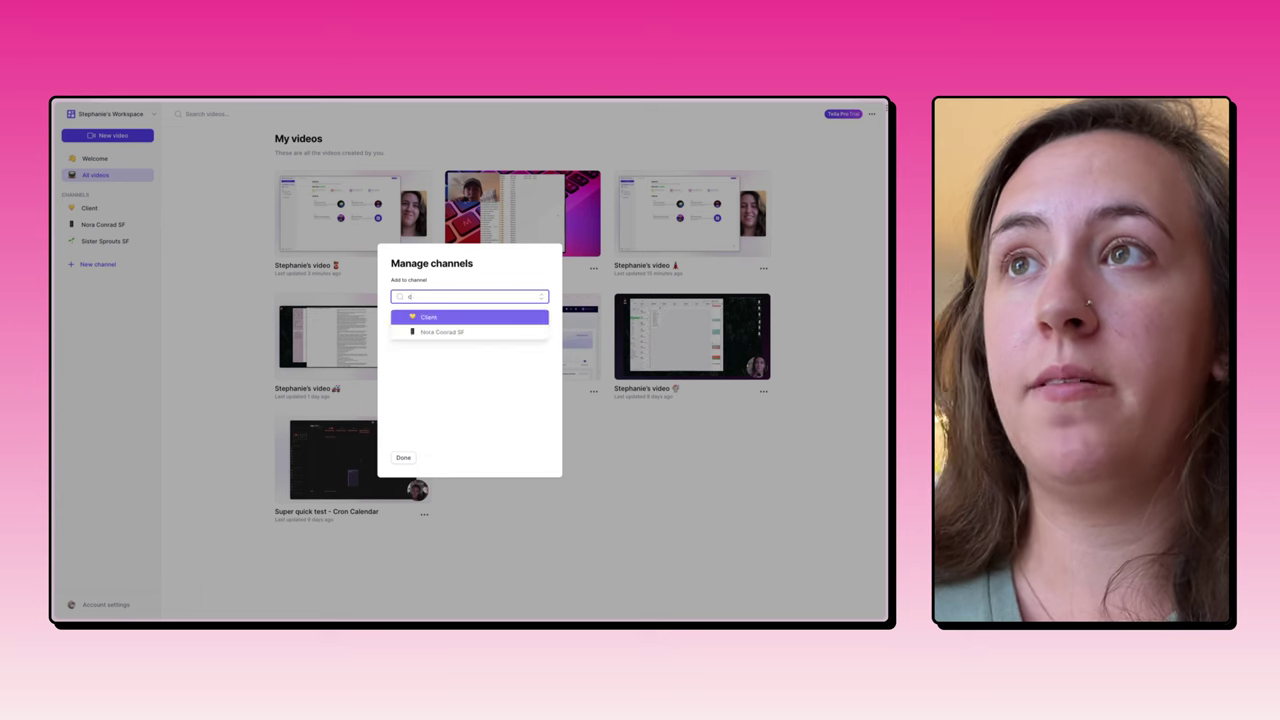
{"action": "left_click", "coordinate": [457, 316]}
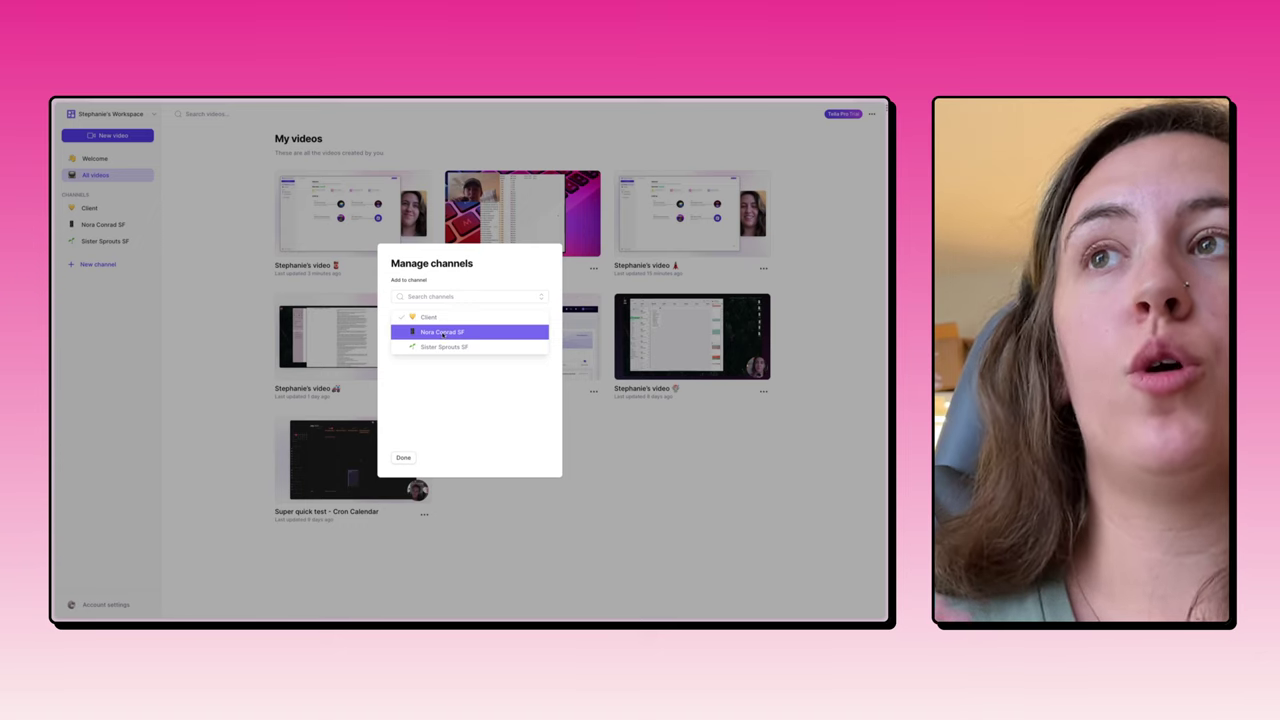
{"action": "left_click", "coordinate": [427, 419]}
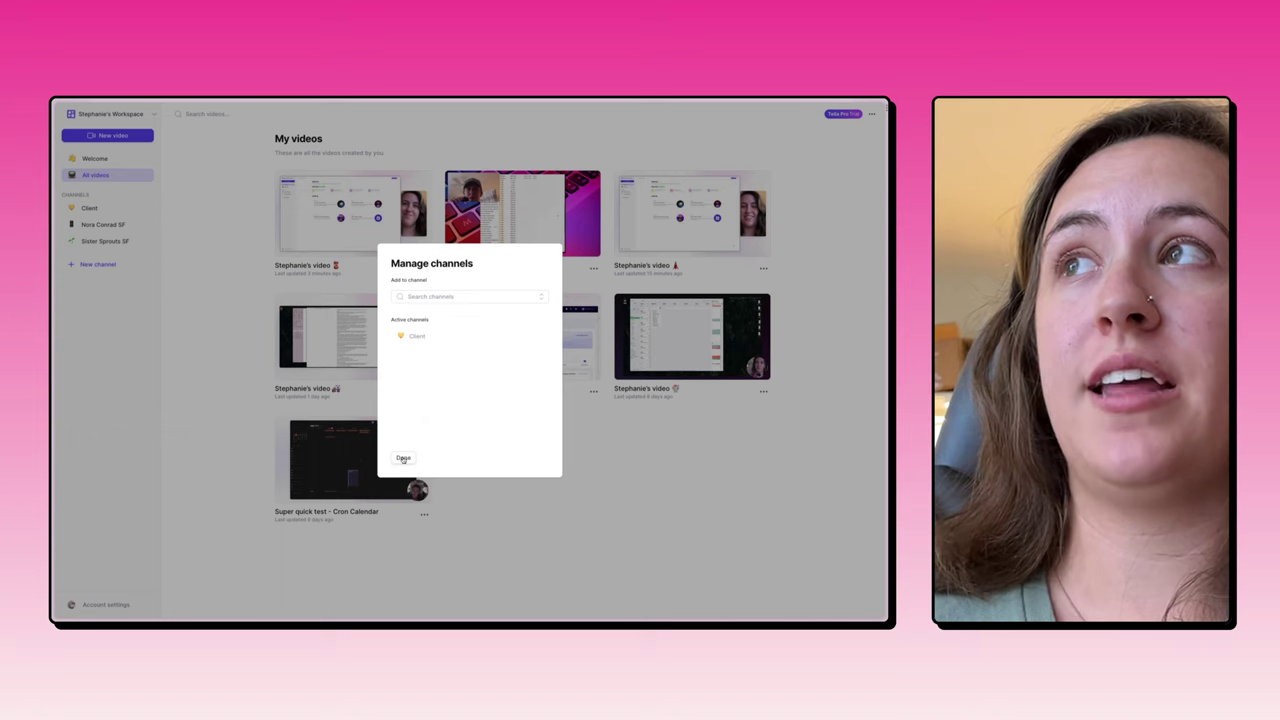
{"action": "left_click", "coordinate": [403, 457]}
Open the Client channel's Notifications dialog, which offers a Slack connection
{"action": "left_click", "coordinate": [872, 116]}
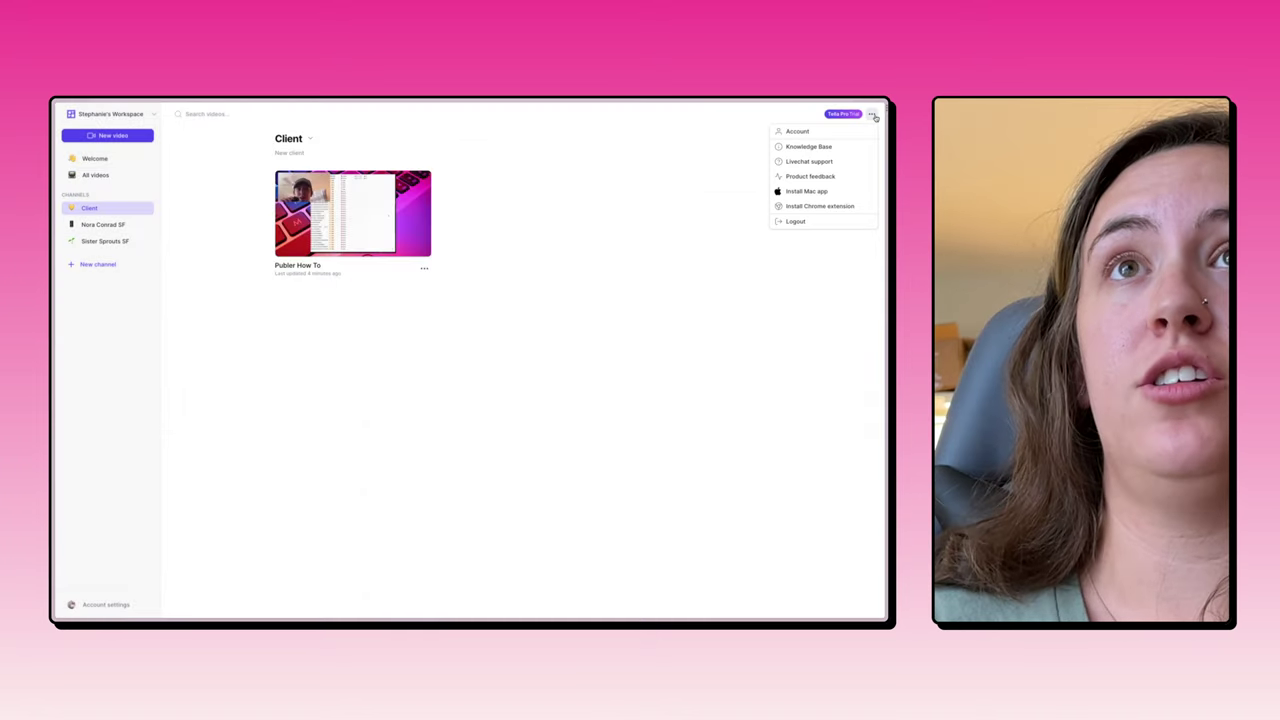
{"action": "left_click", "coordinate": [311, 139]}
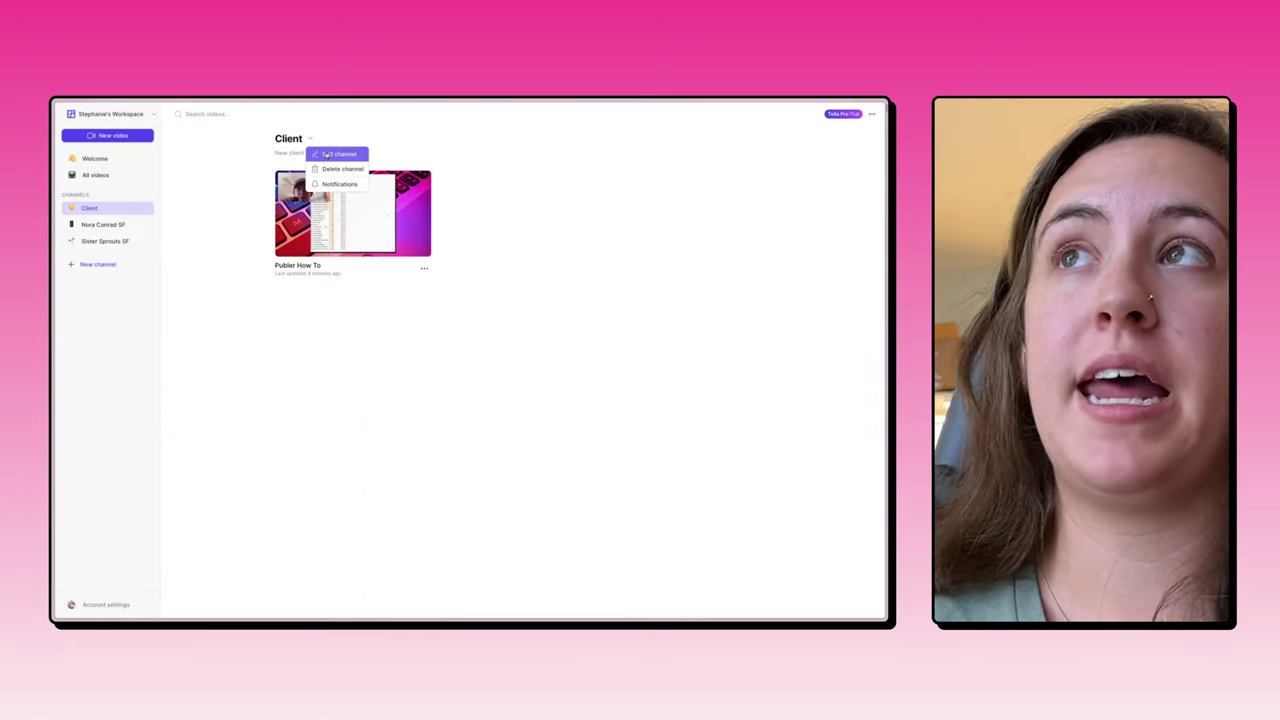
{"action": "left_click", "coordinate": [334, 184]}
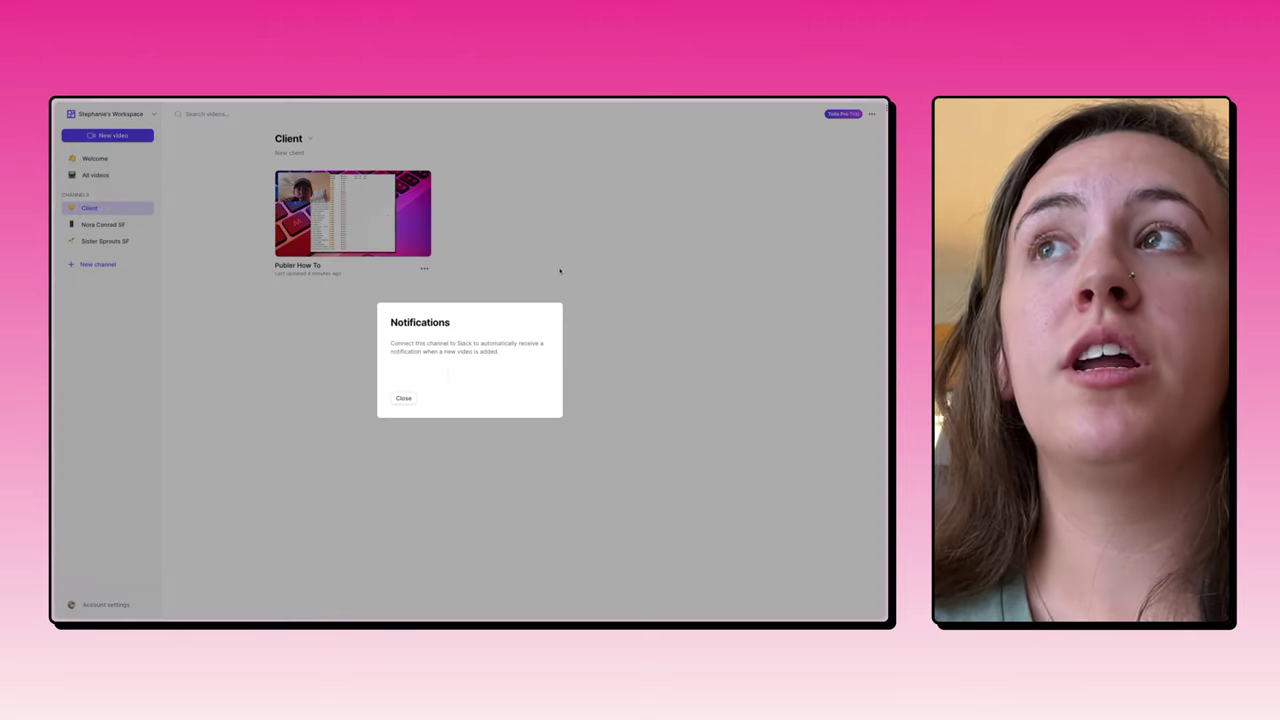